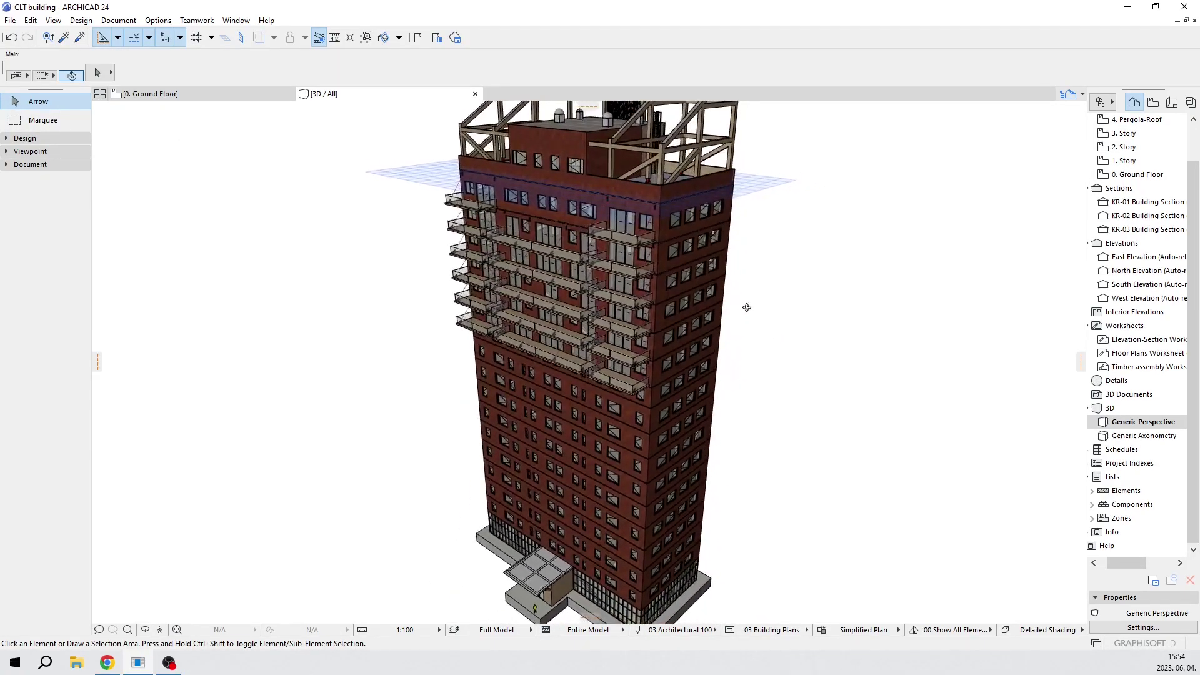
Switch the 3D view to the Structural_Load_Bearing layer combination and view the timber frame up close
middle_click_drag(682, 267, 600, 236)
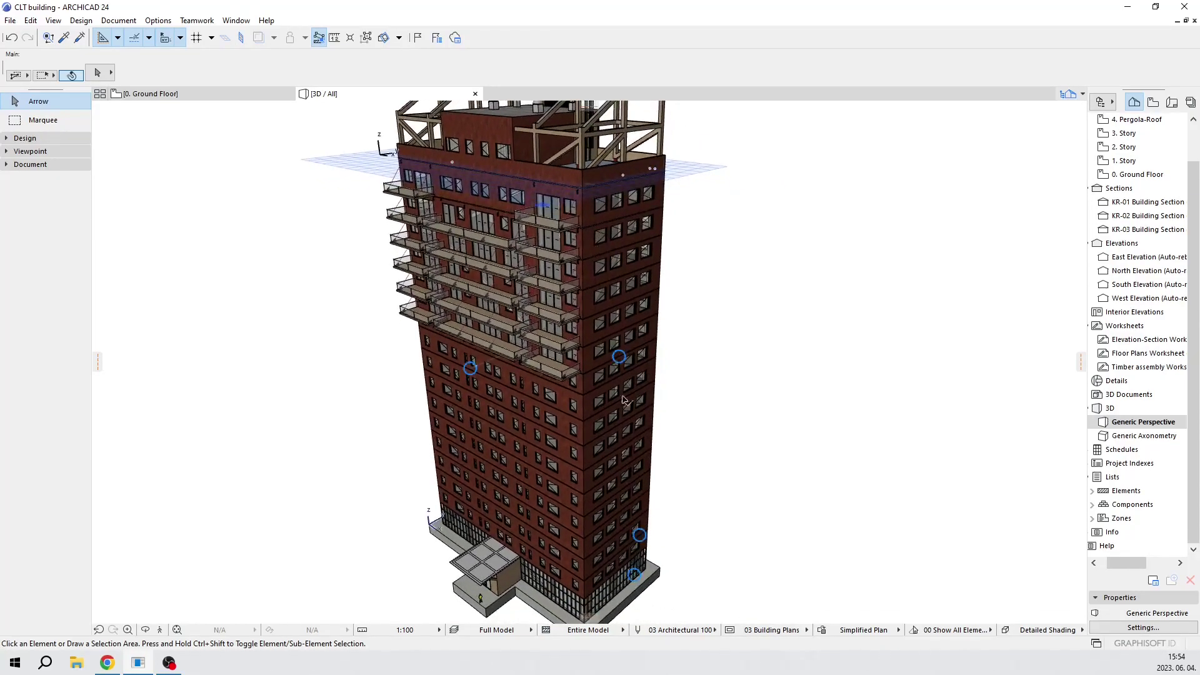
left_click(530, 630)
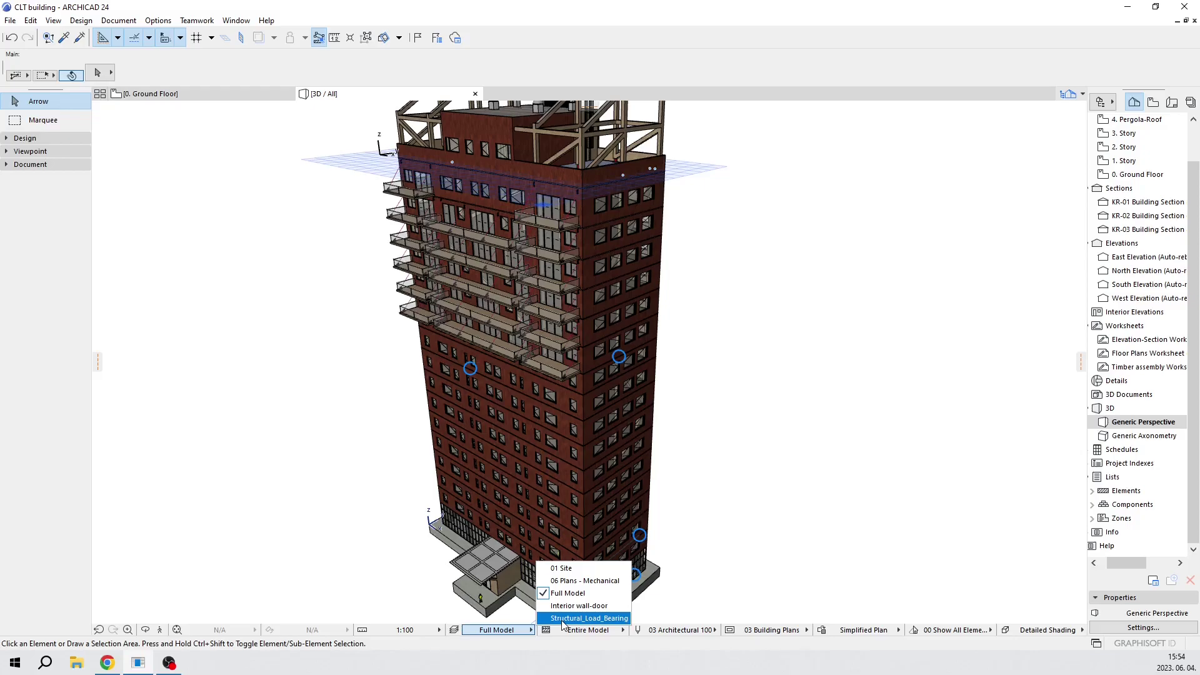
left_click(563, 618)
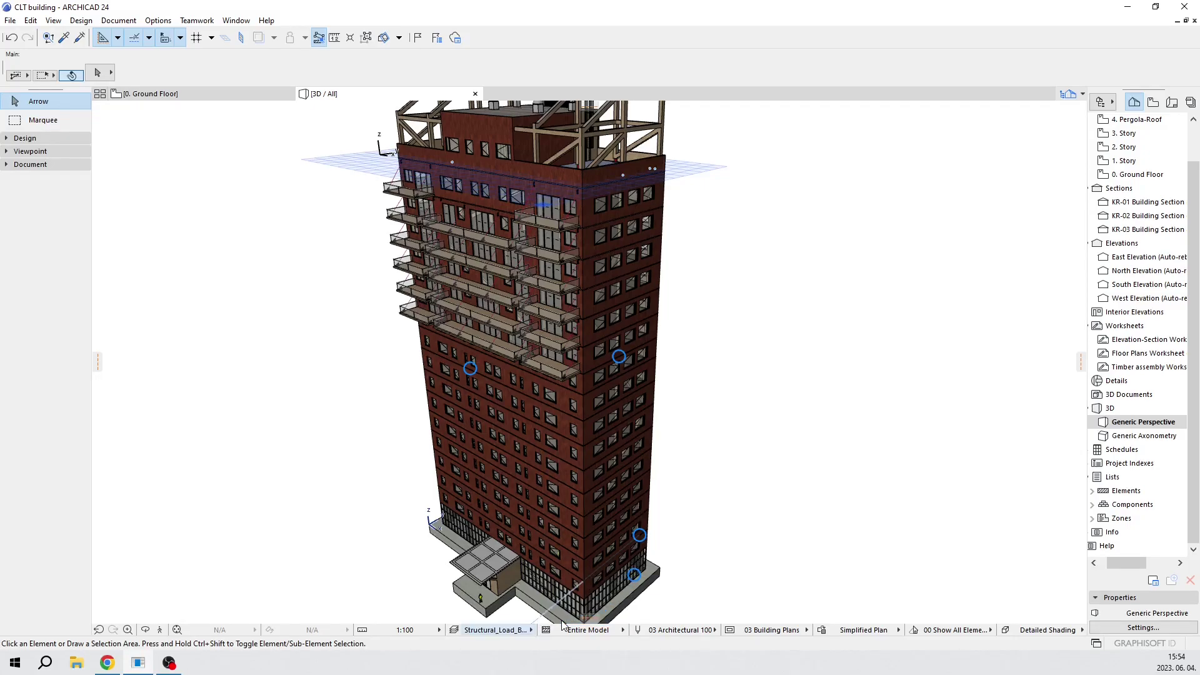
scroll(535, 398, "up", 5)
left_click_drag(534, 398, 650, 336)
scroll(614, 344, "up", 3)
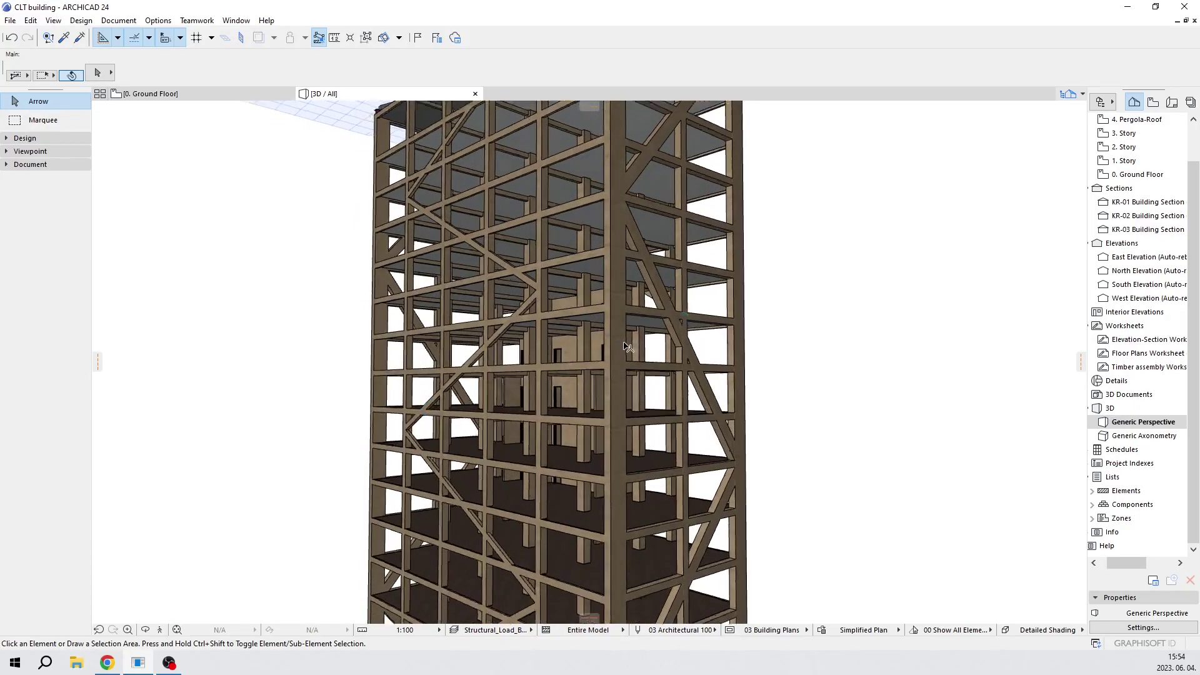
Inspect the timber corner column and the frame's other side, and restore the Full Model layer combination
left_click(612, 340)
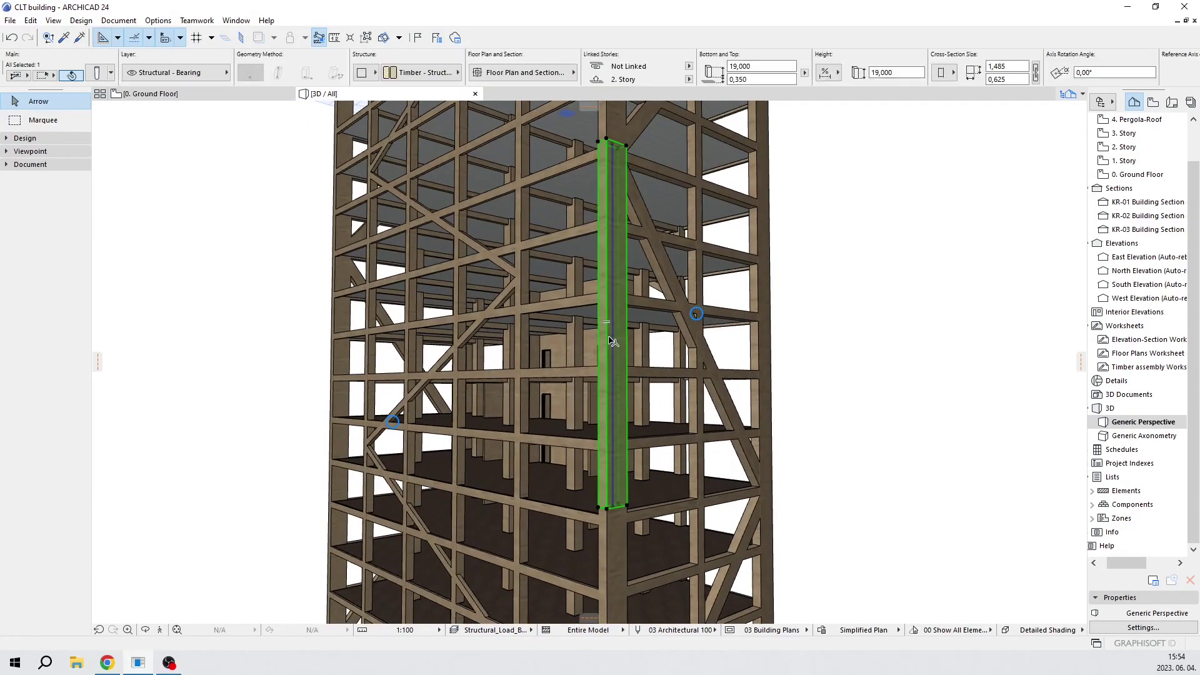
left_click(843, 303)
left_click_drag(843, 304, 672, 392)
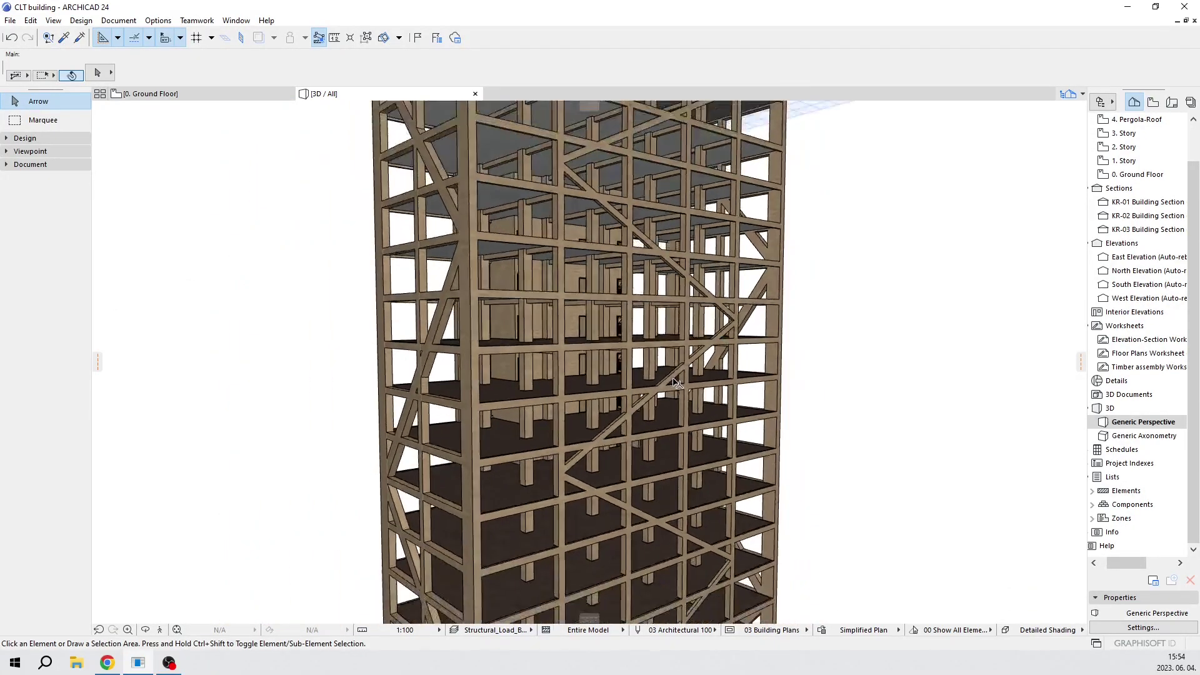
scroll(675, 383, "down", 5)
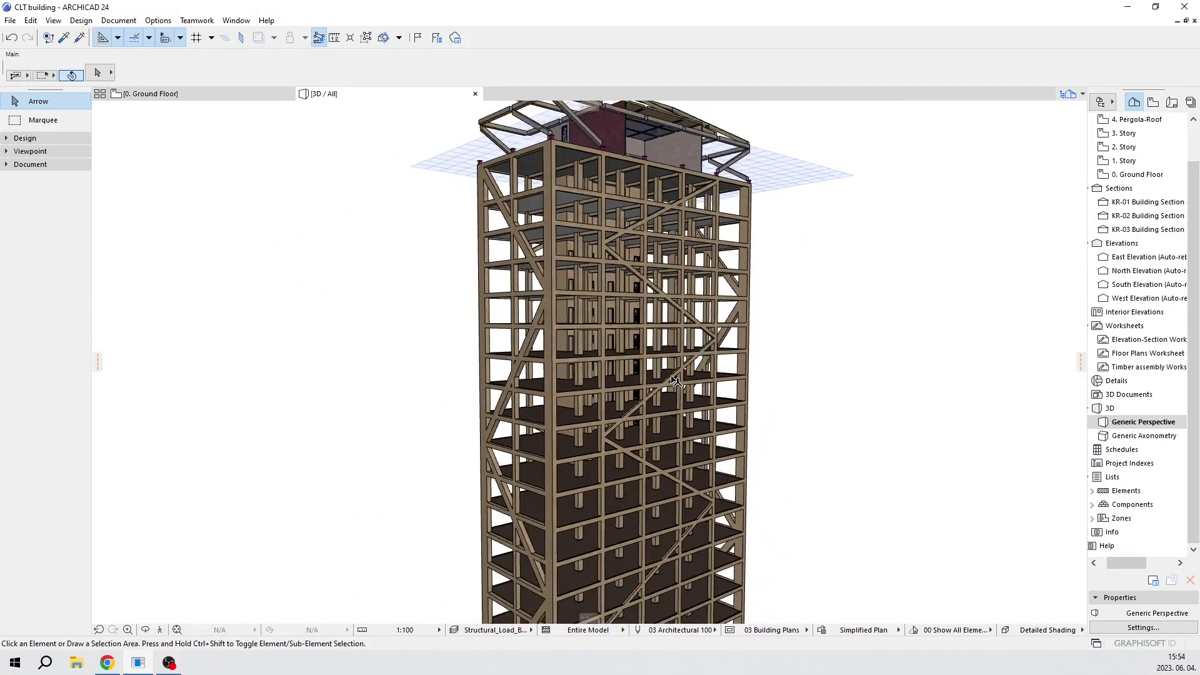
left_click(530, 629)
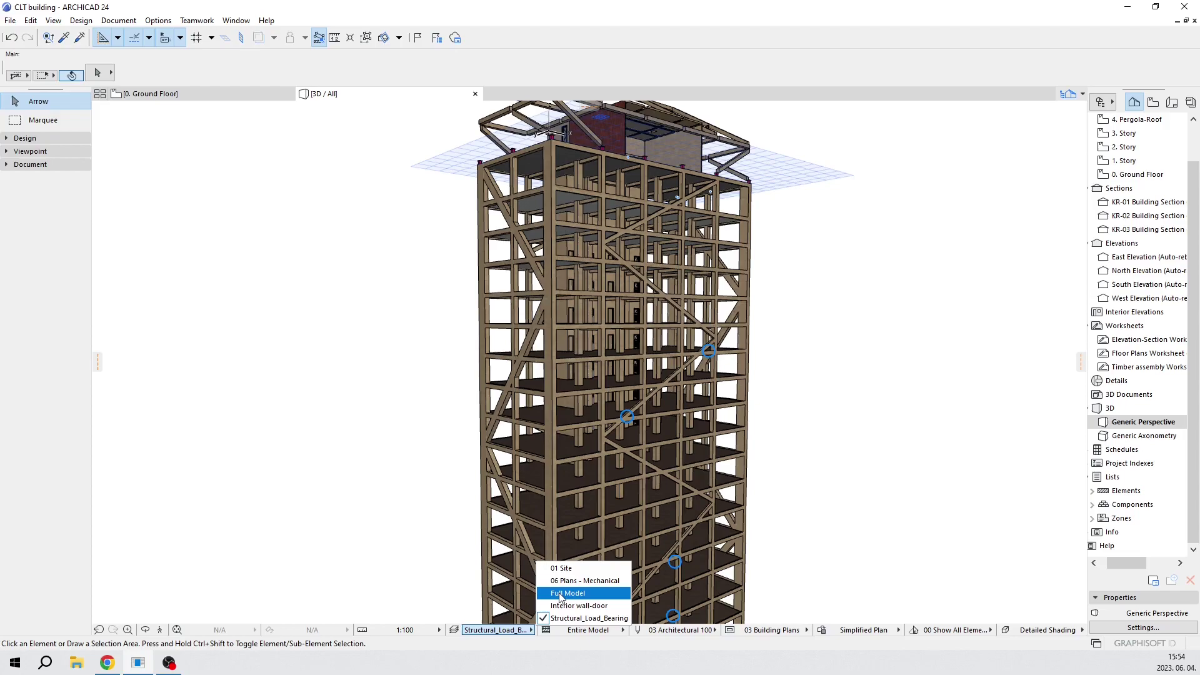
left_click(560, 594)
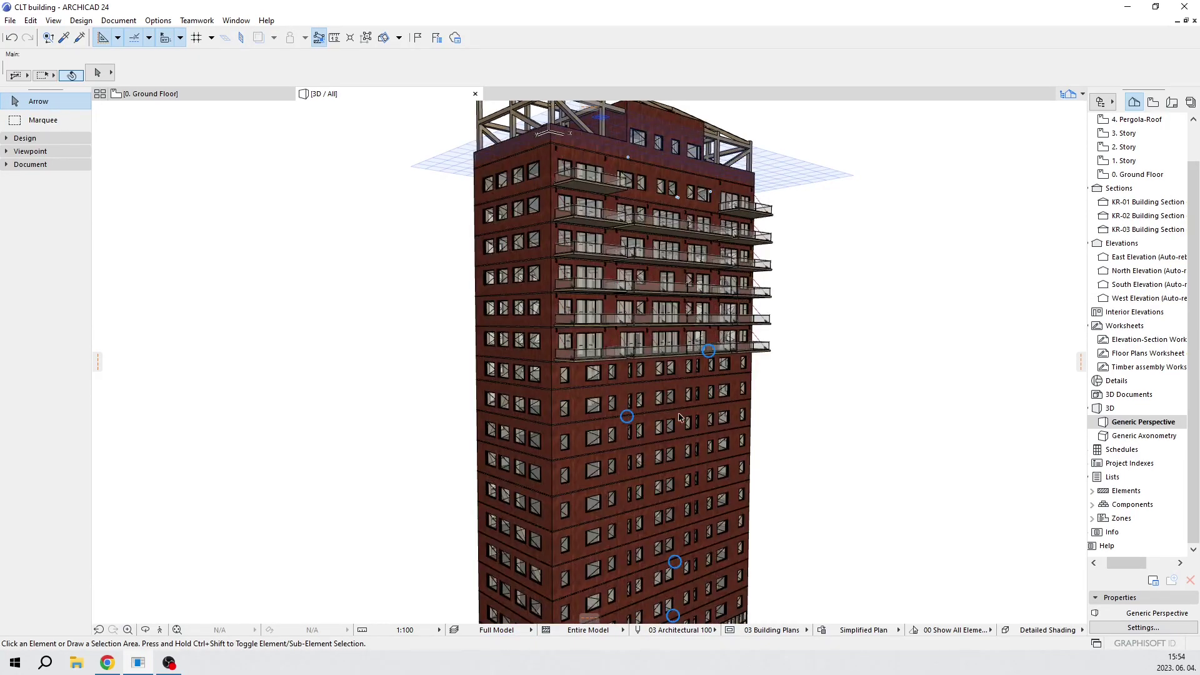
Create a new graphic override combination named "Load-bearing timber columns"
left_click(117, 24)
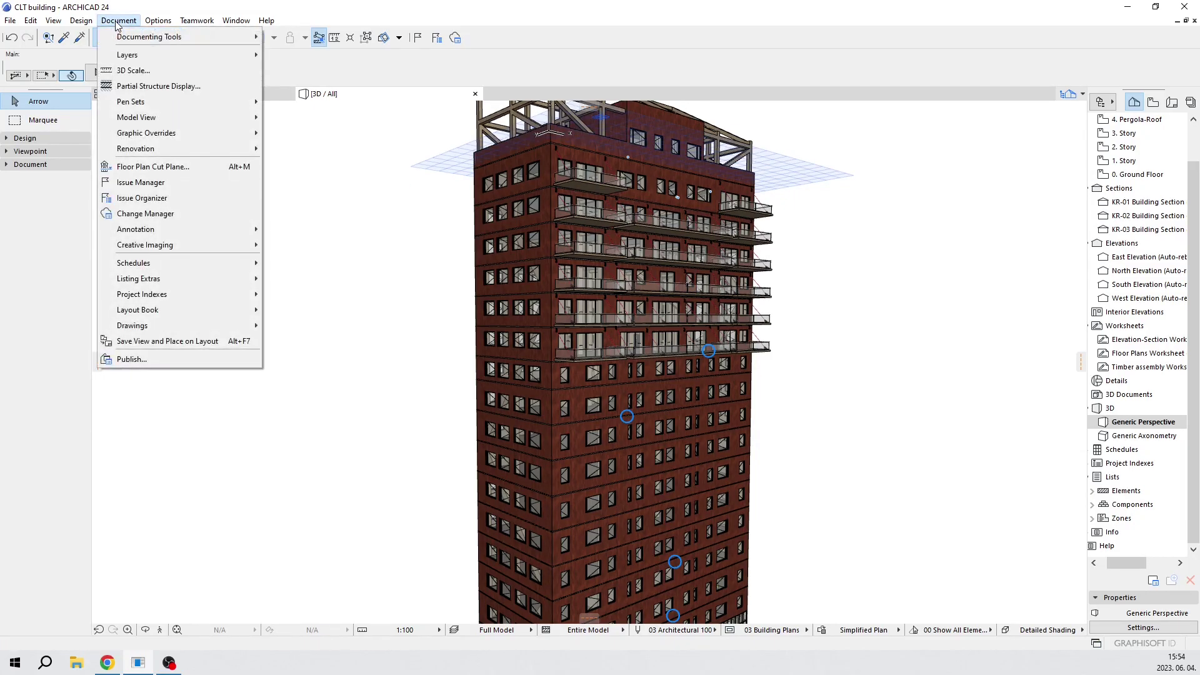
mouse_move(208, 135)
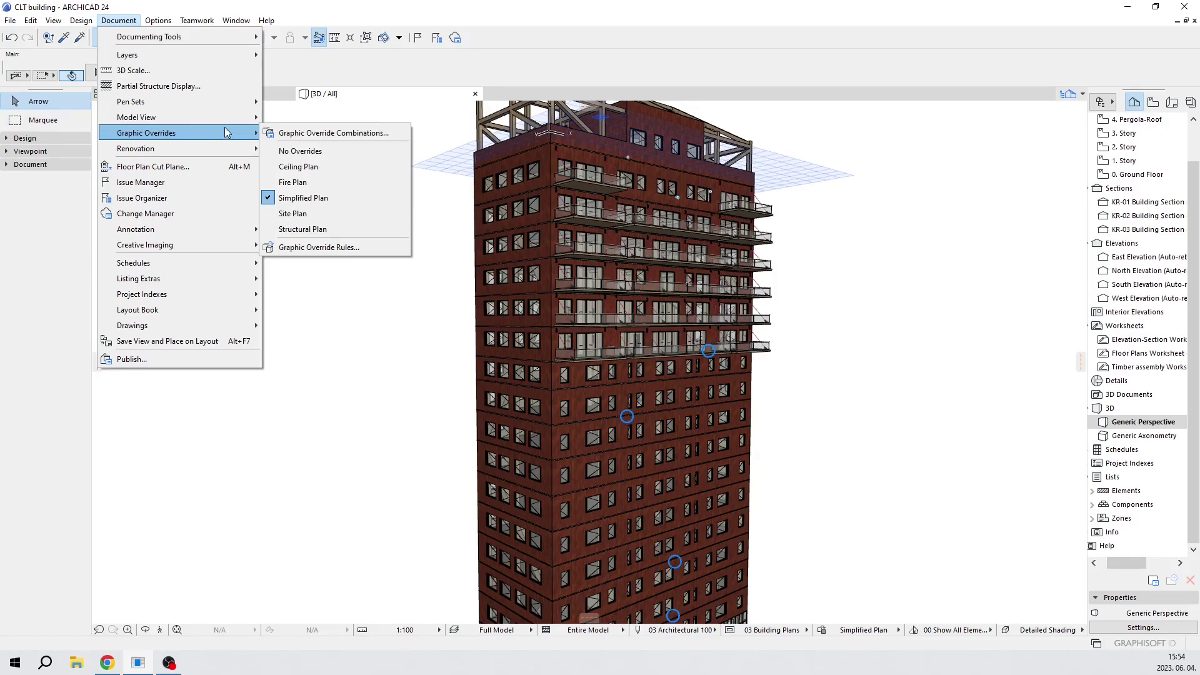
left_click(297, 133)
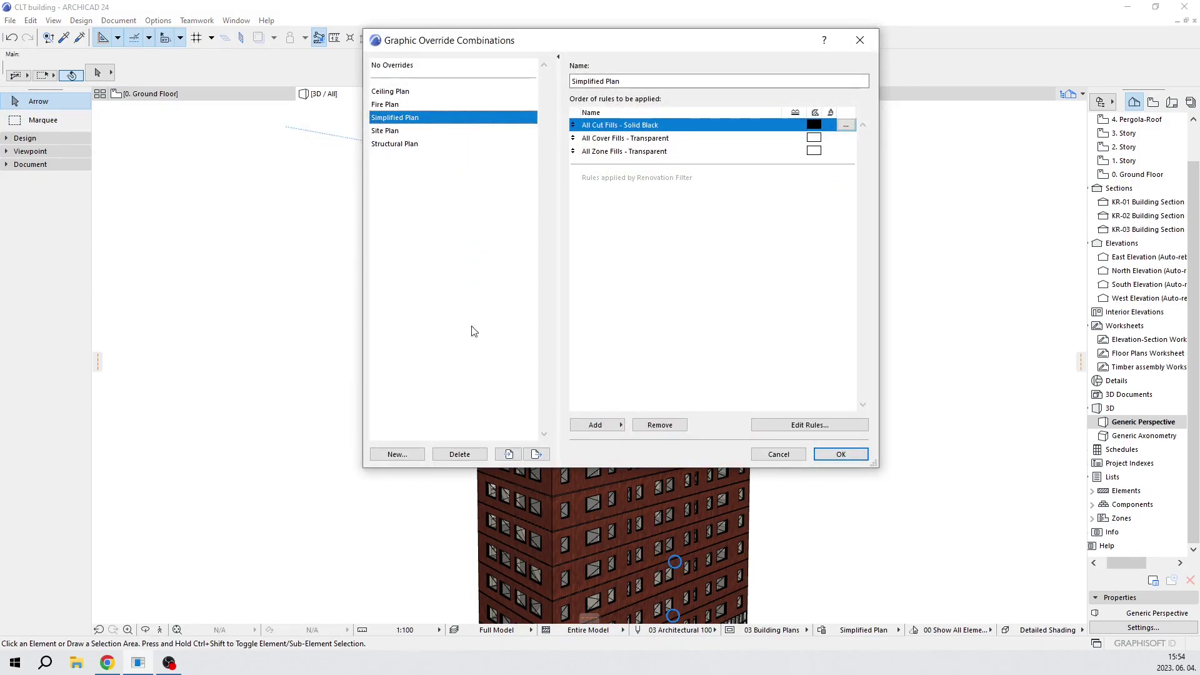
left_click(405, 455)
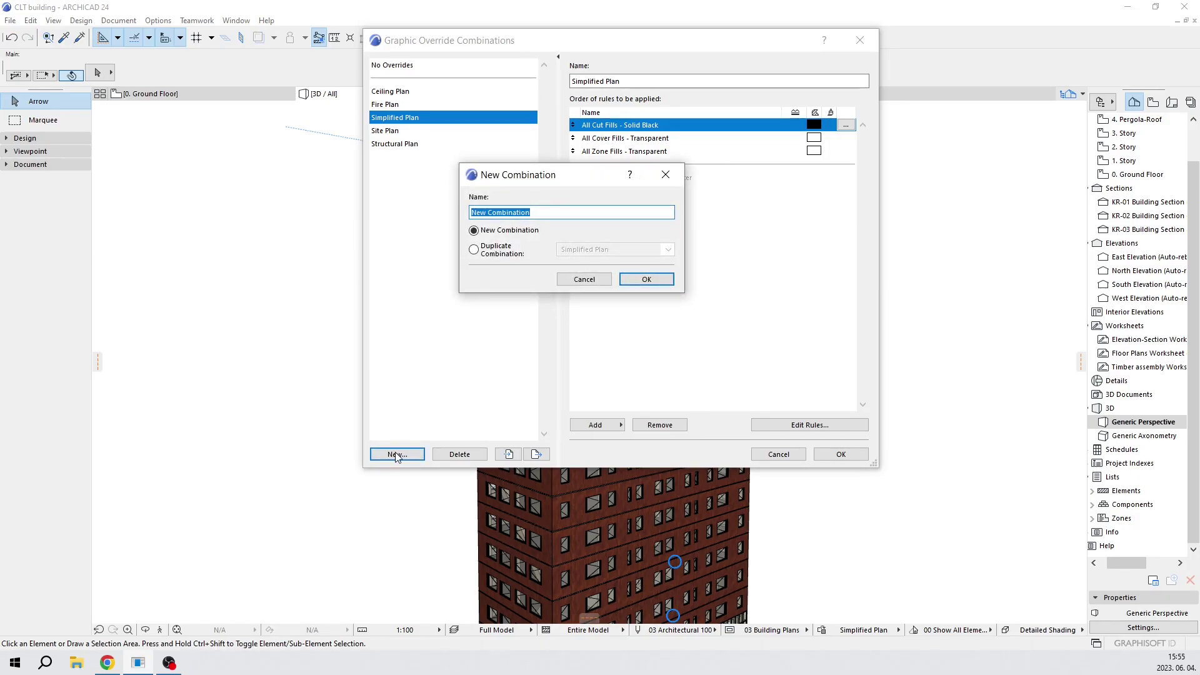
type("Load-bearing timber columns")
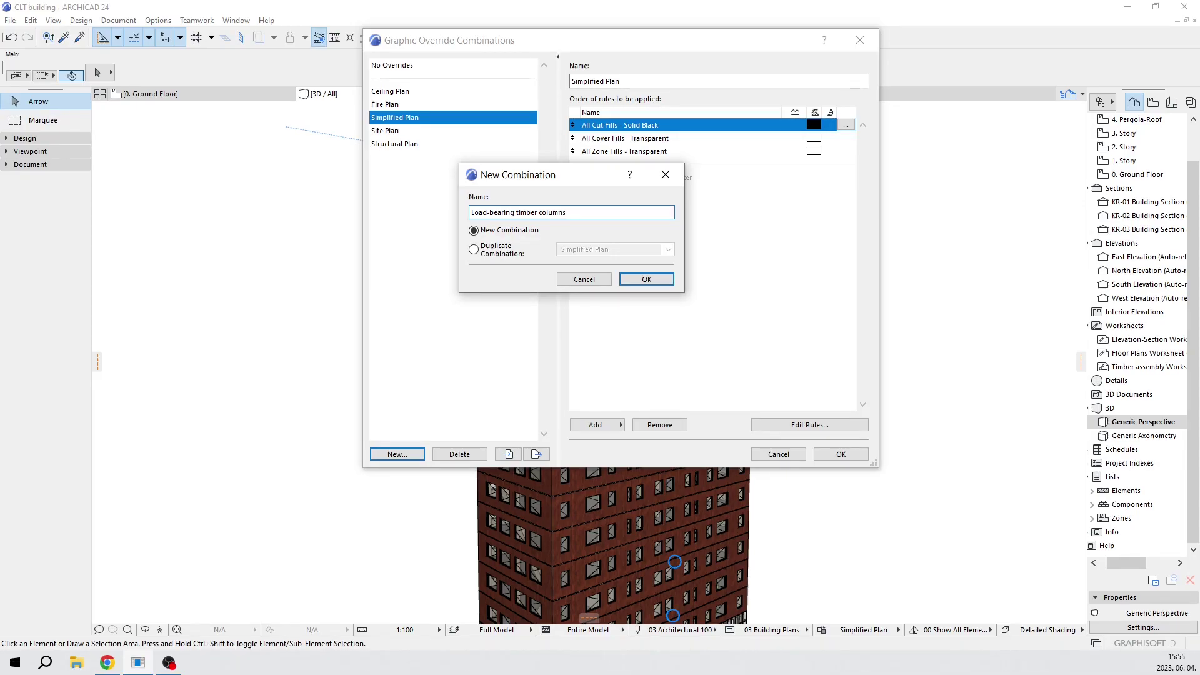
key("Return")
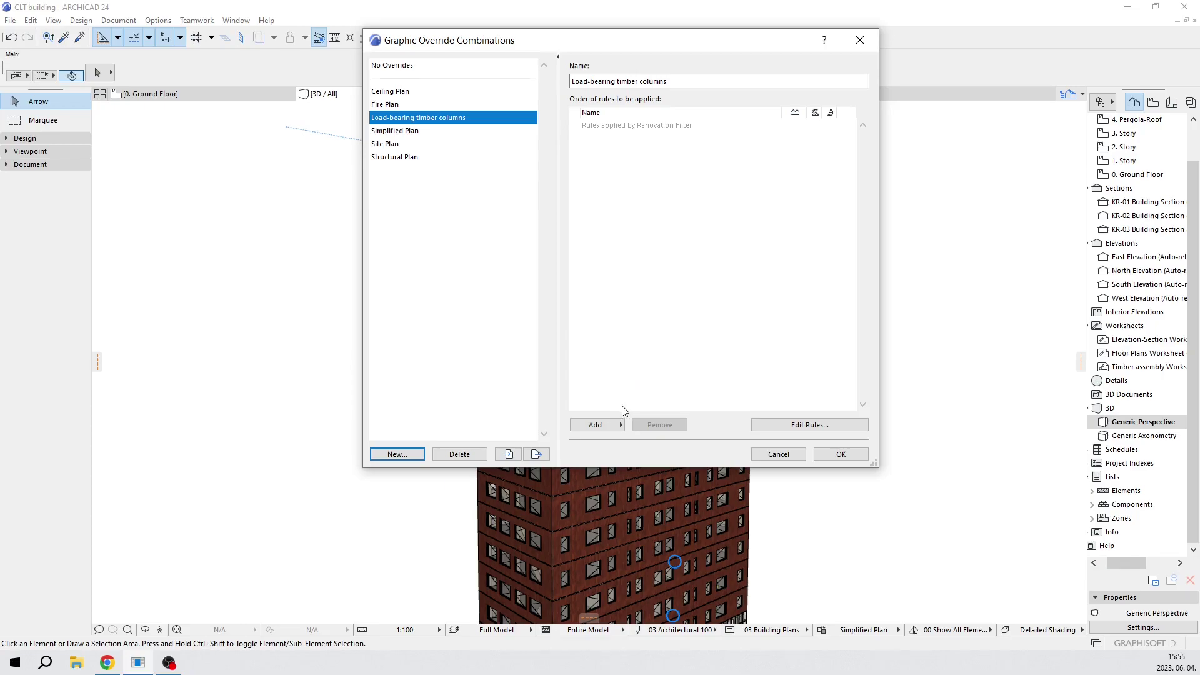
Add a new override rule named "Structural timber column" to the Load-bearing timber columns combination
left_click(602, 425)
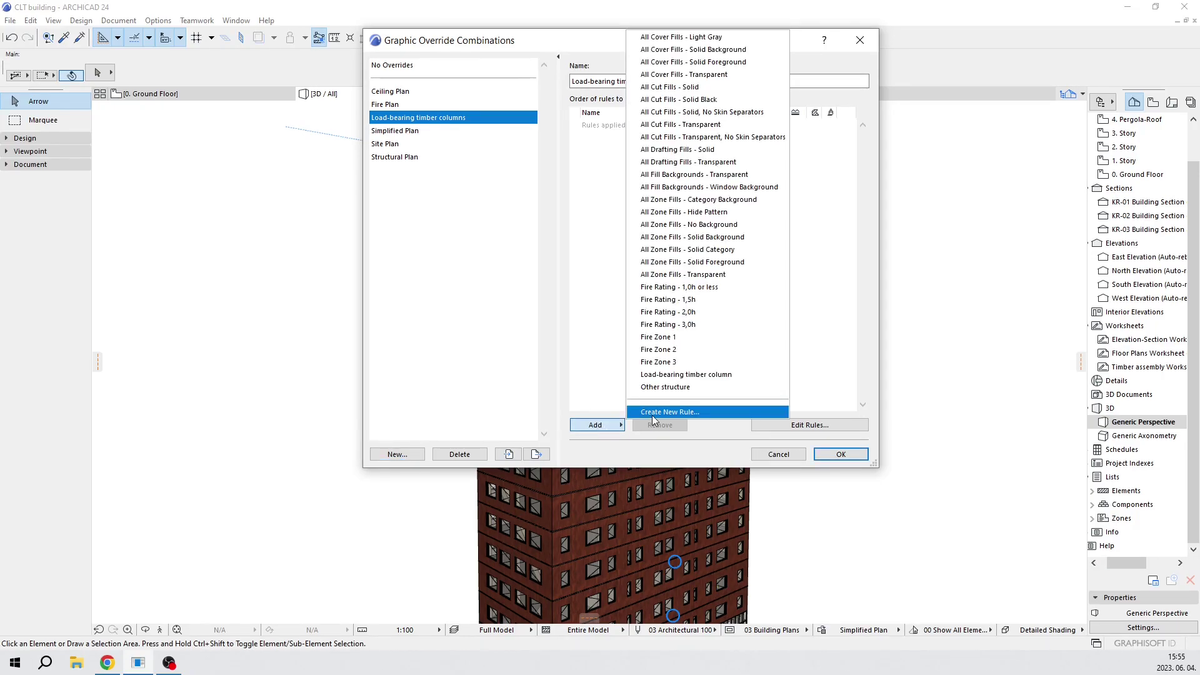
left_click(653, 414)
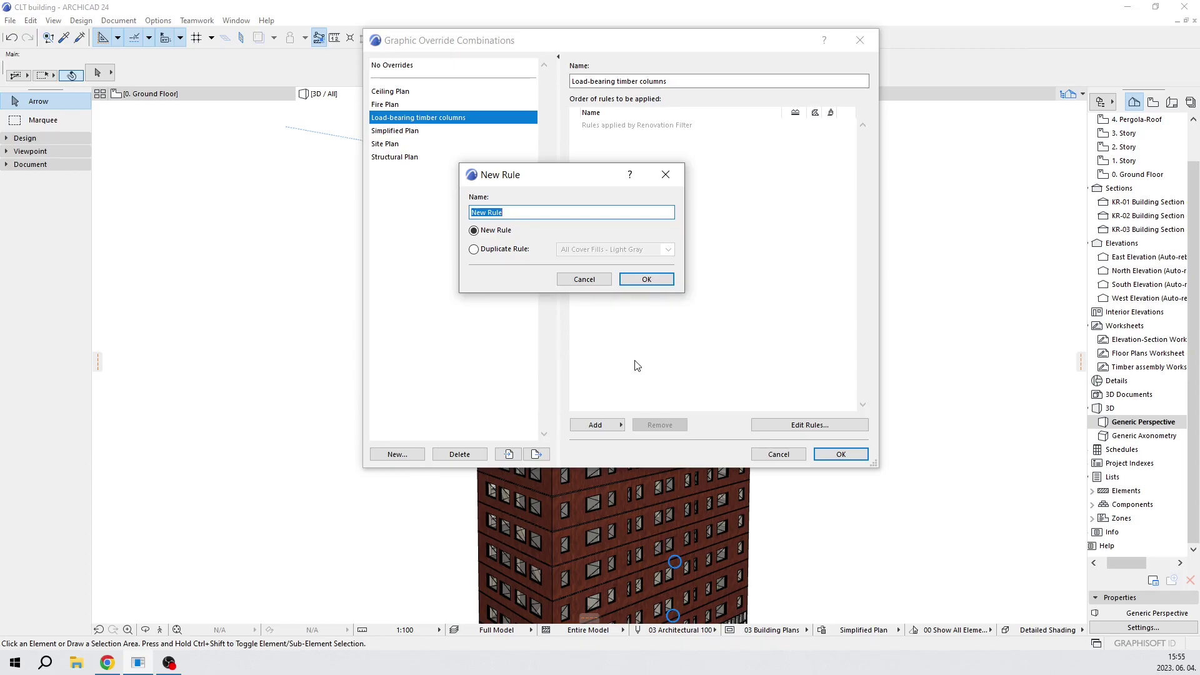
type("Structural timber column")
key("Return")
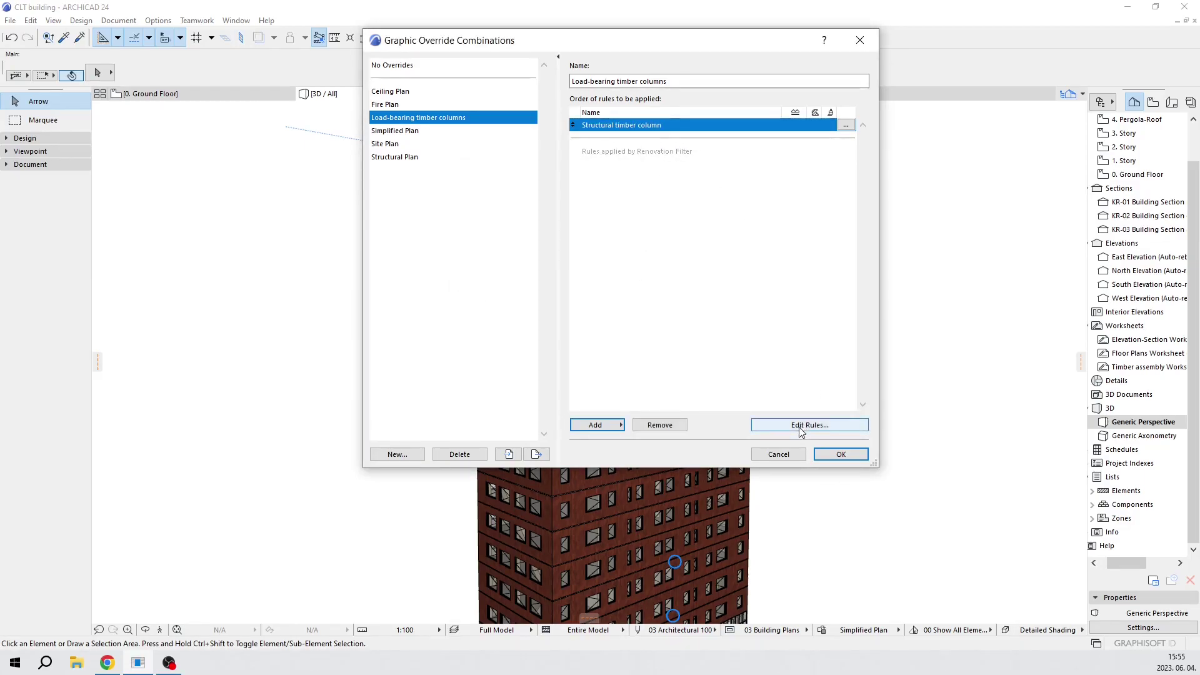
Open the Structural timber column rule for editing and set its Element Type criterion to Column
left_click(847, 126)
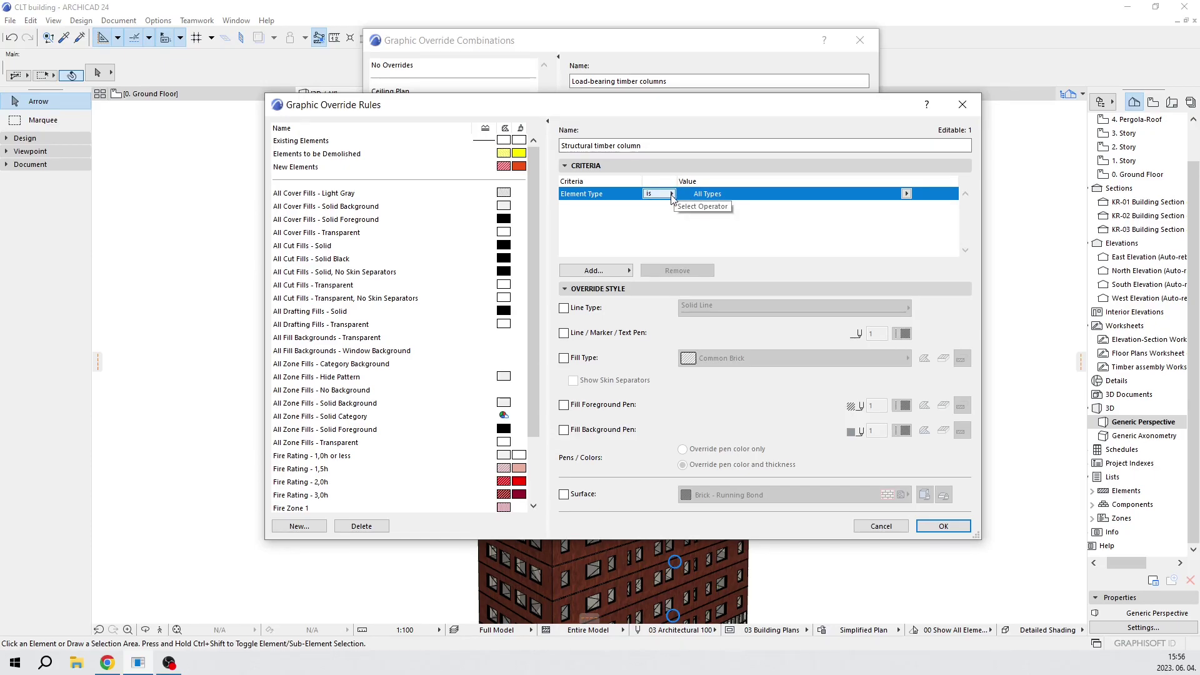
left_click(906, 194)
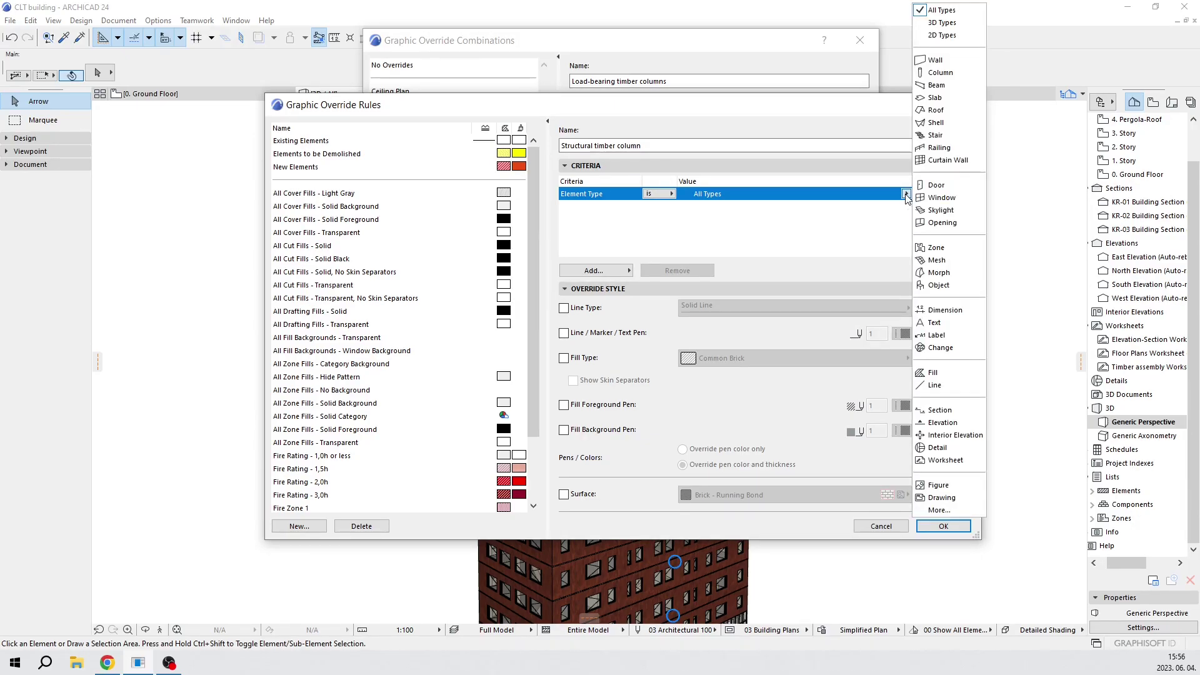
left_click(932, 74)
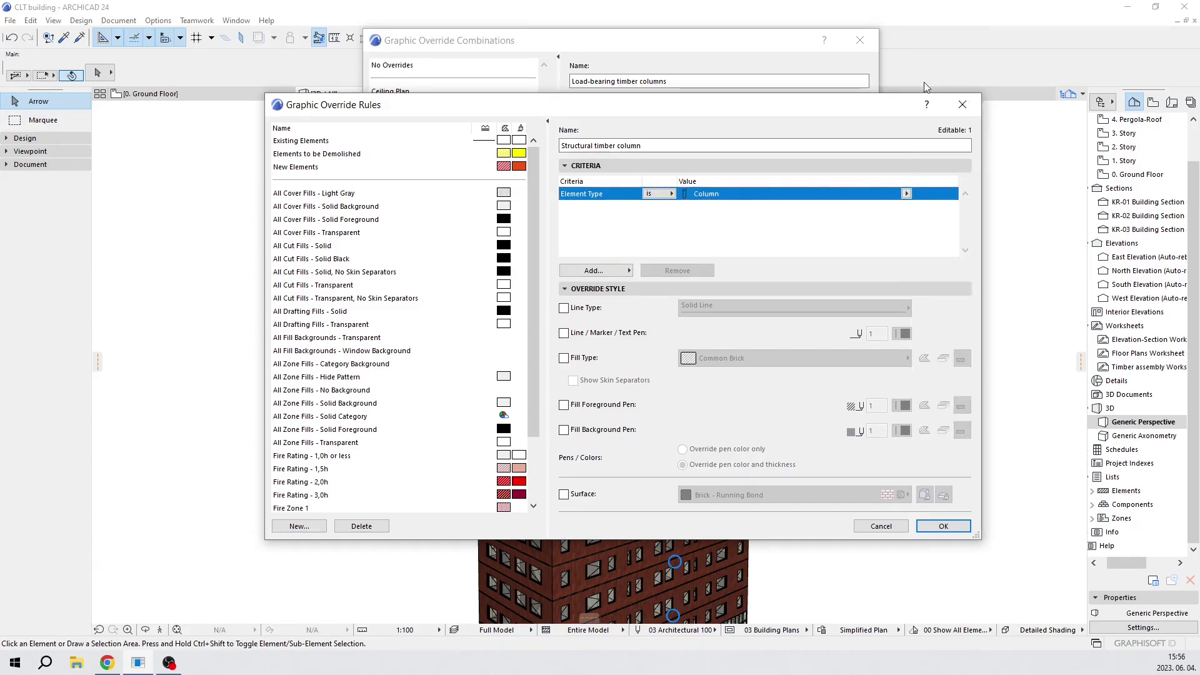
Add a Building Material criterion to the rule, with the operator "contains" and the value Timber - Structural
left_click(593, 271)
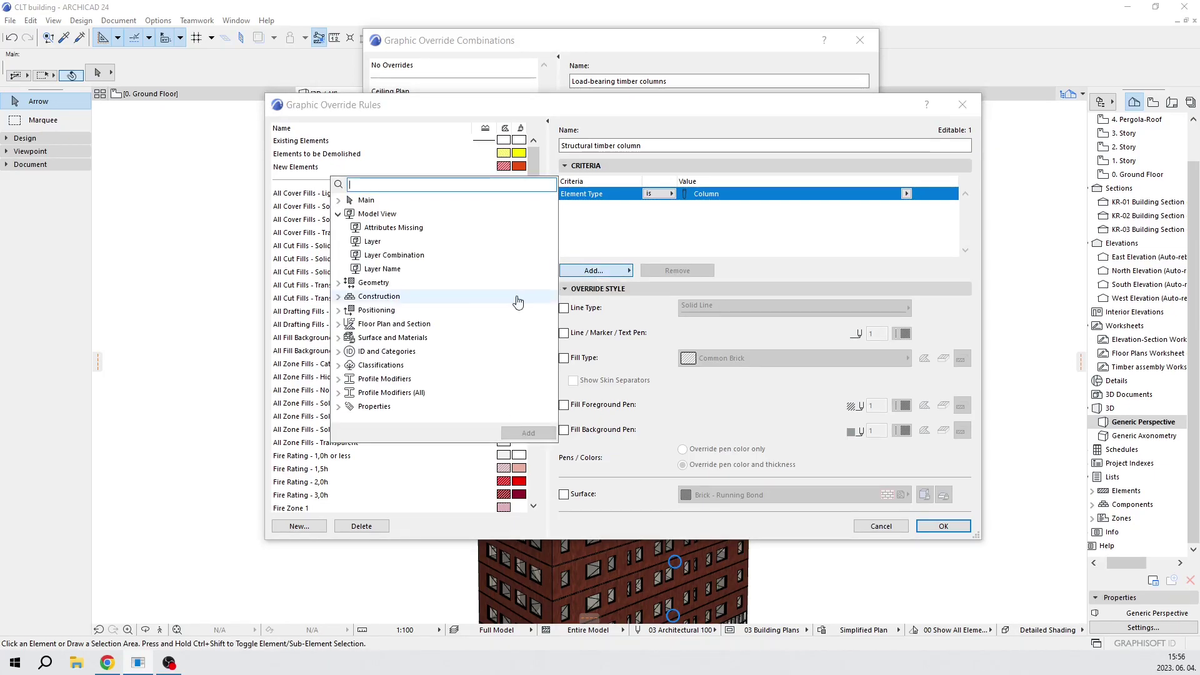
left_click(343, 213)
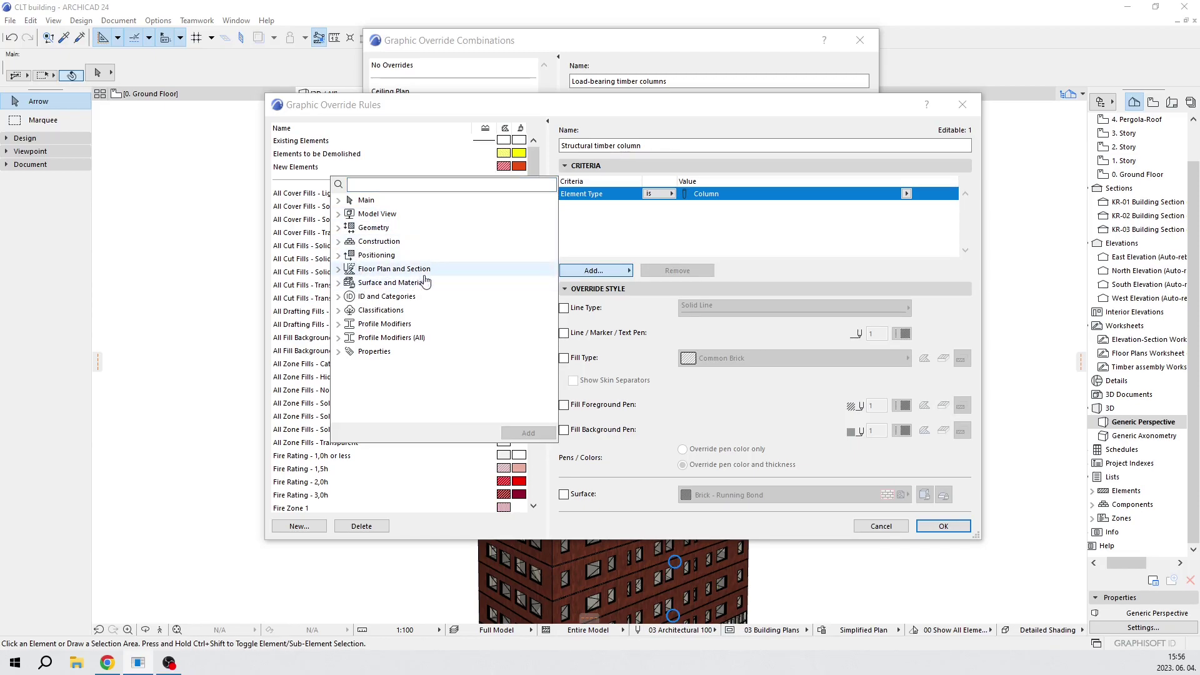
left_click(339, 284)
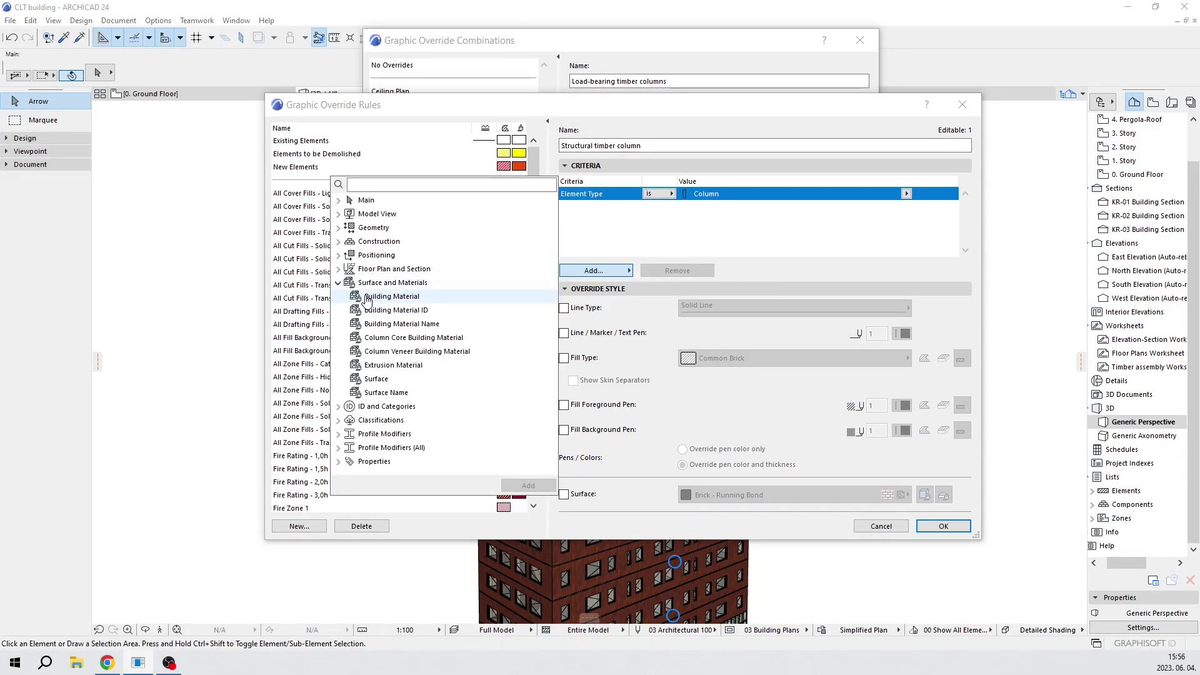
left_click(469, 303)
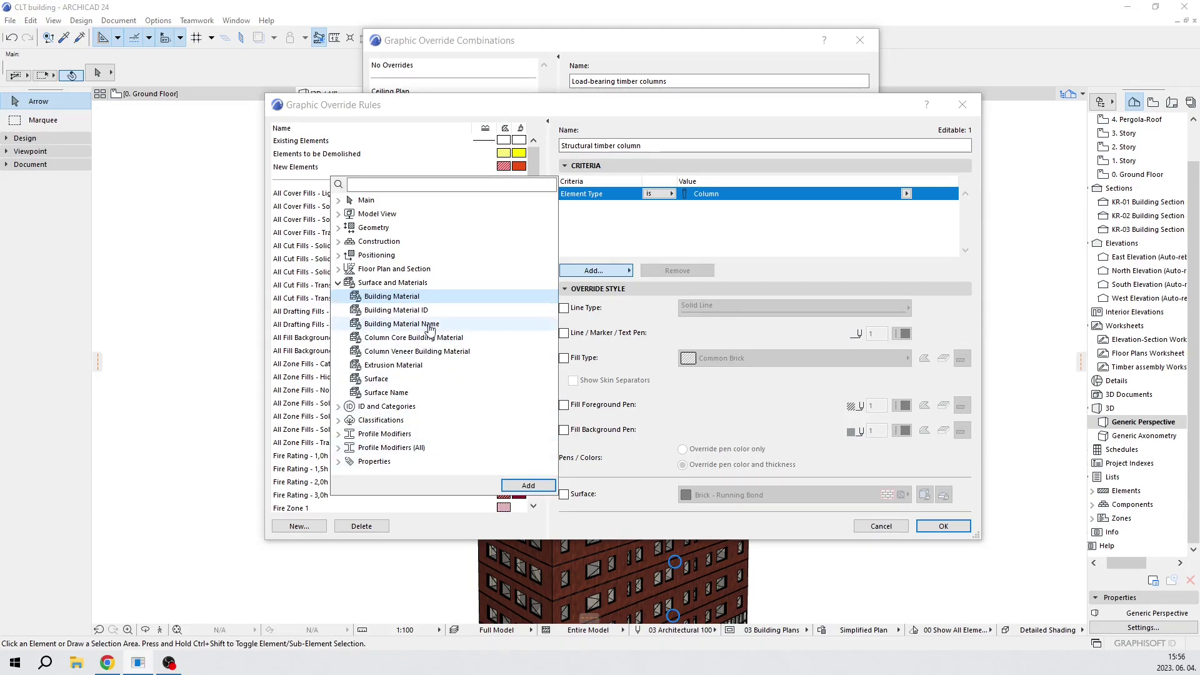
left_click(527, 486)
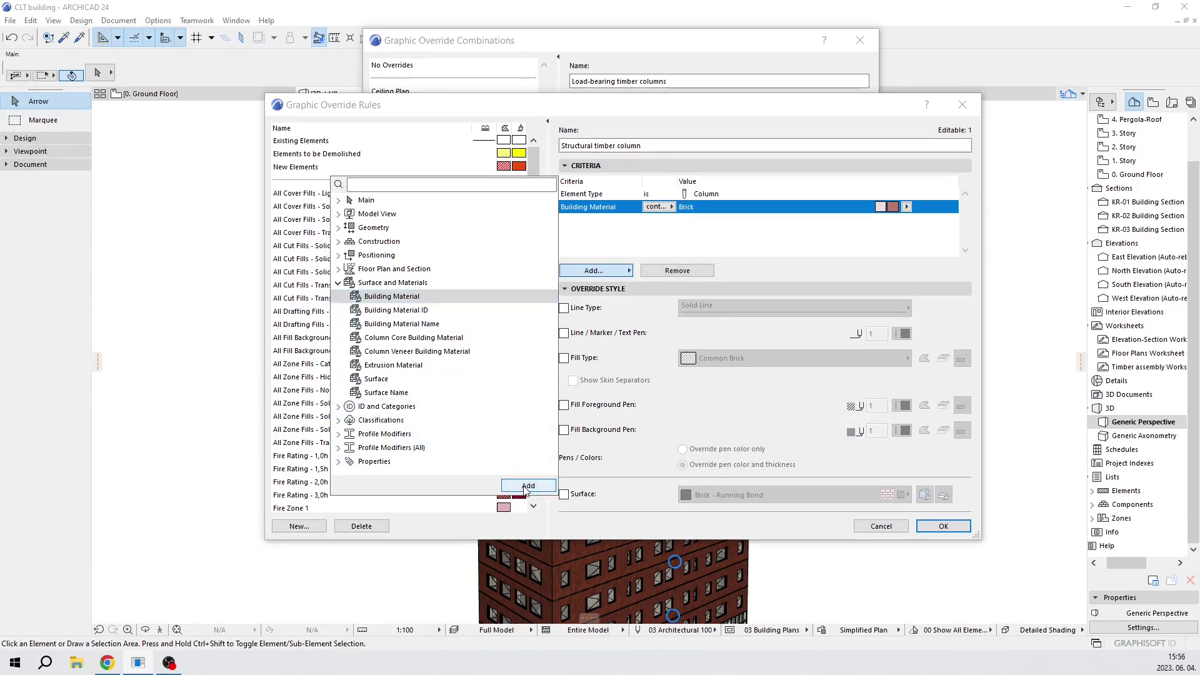
left_click(672, 207)
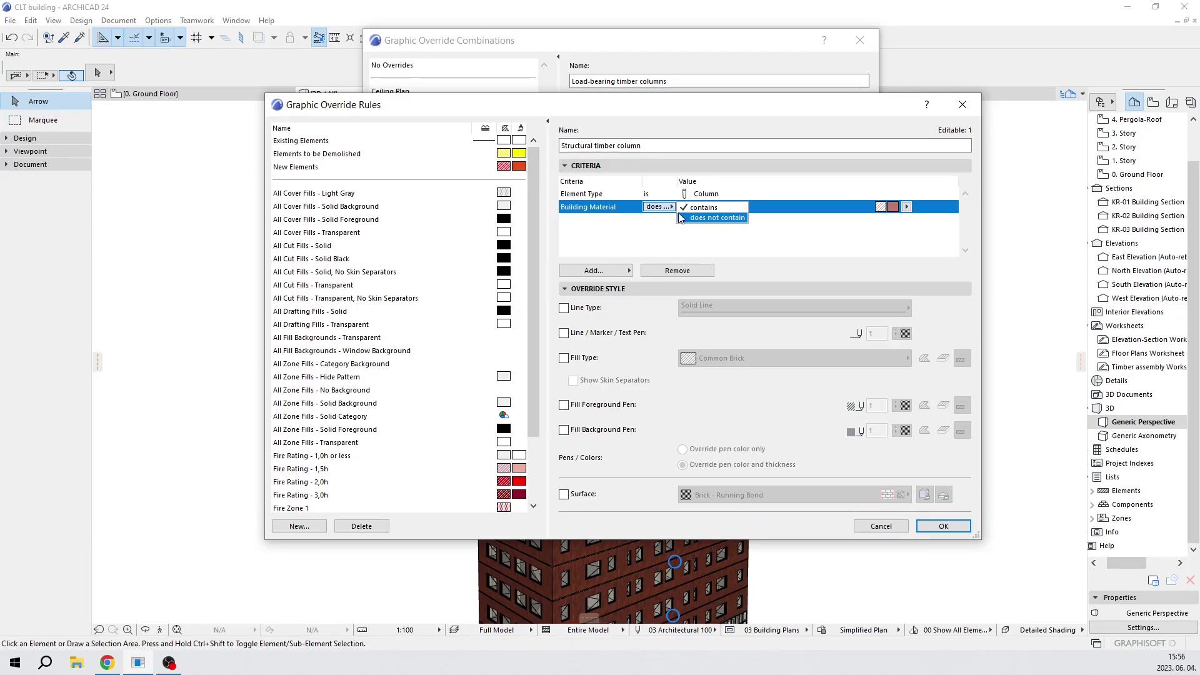
left_click(683, 212)
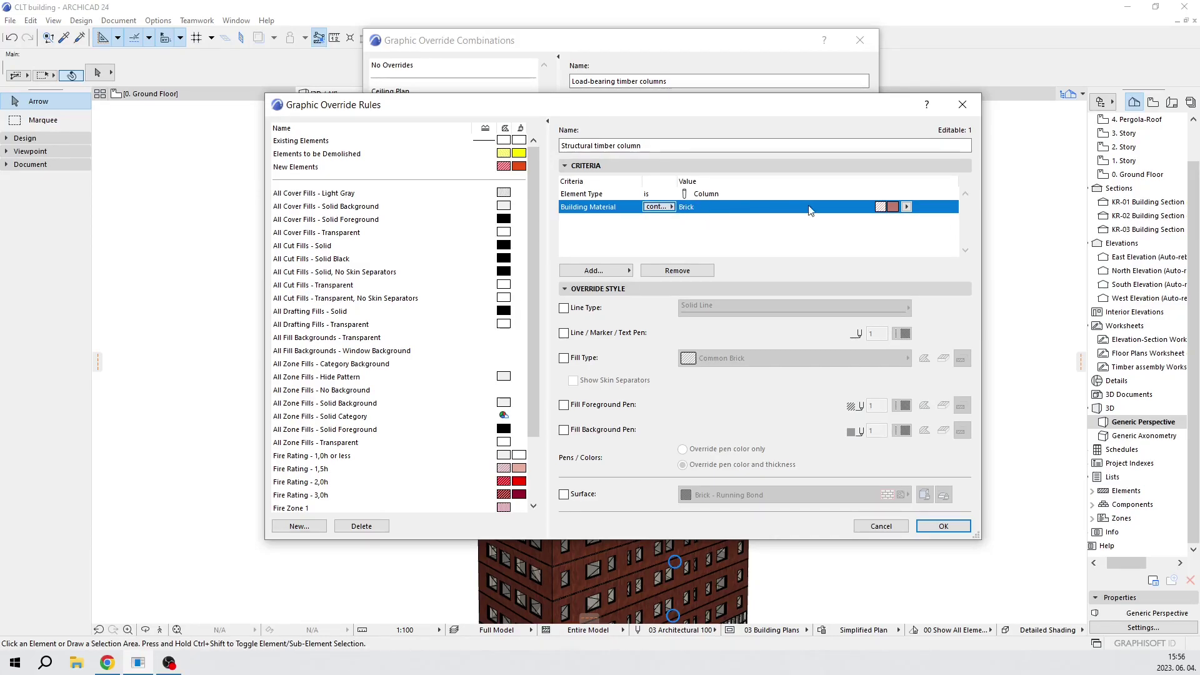
left_click(906, 207)
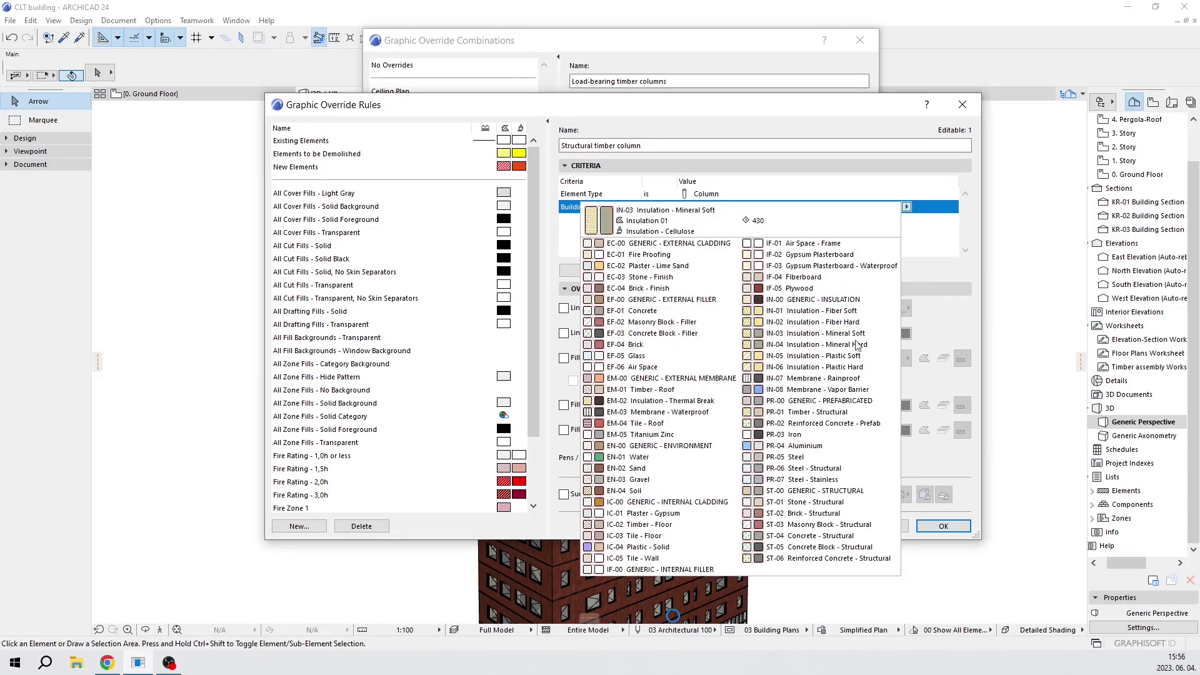
left_click(858, 413)
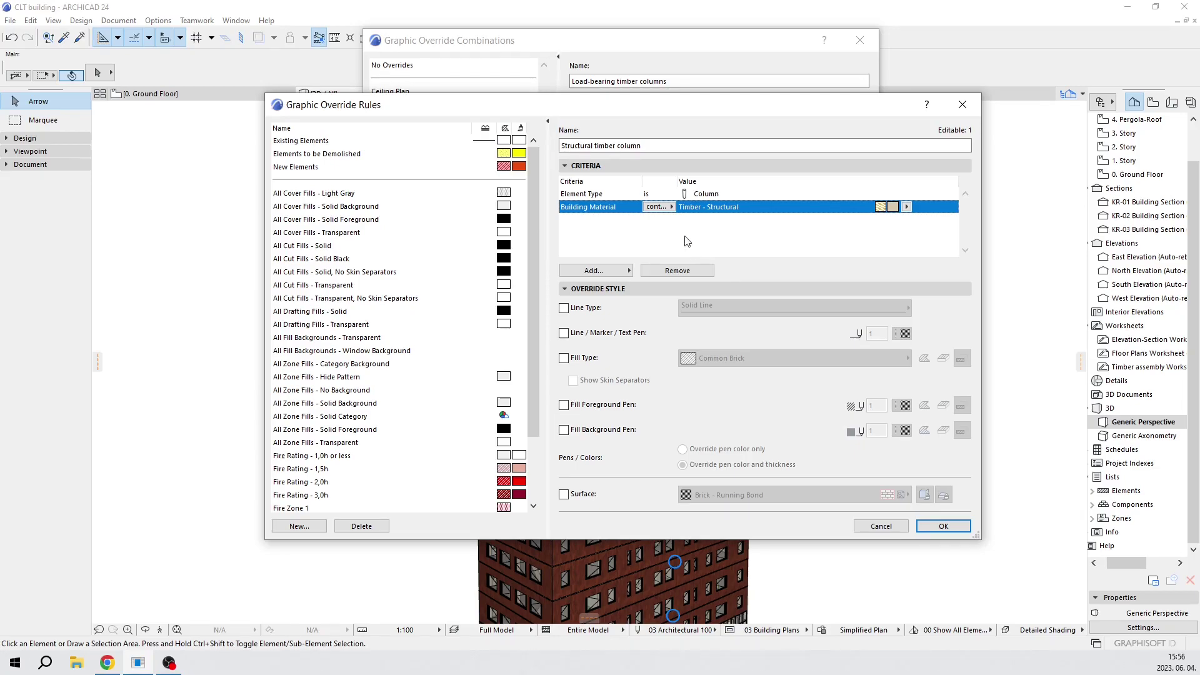
Add a Layer criterion to the Structural timber column rule, with the operator "is" and the value Structural - Bearing
left_click(603, 273)
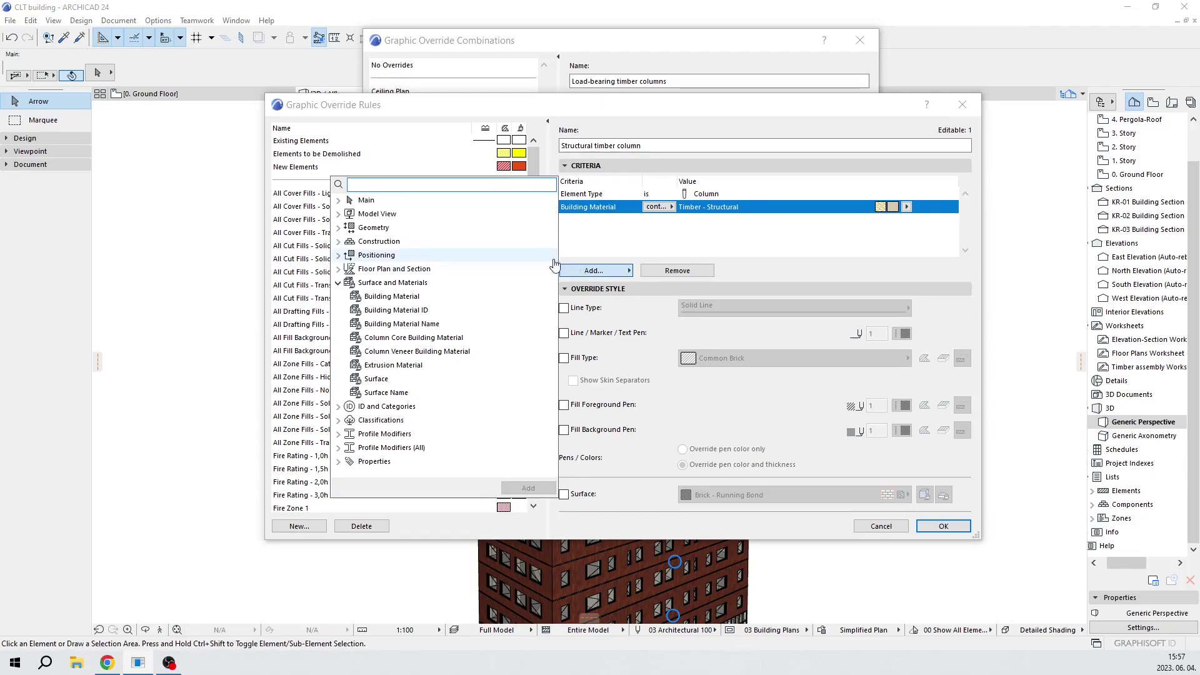
left_click(399, 283)
left_click(338, 283)
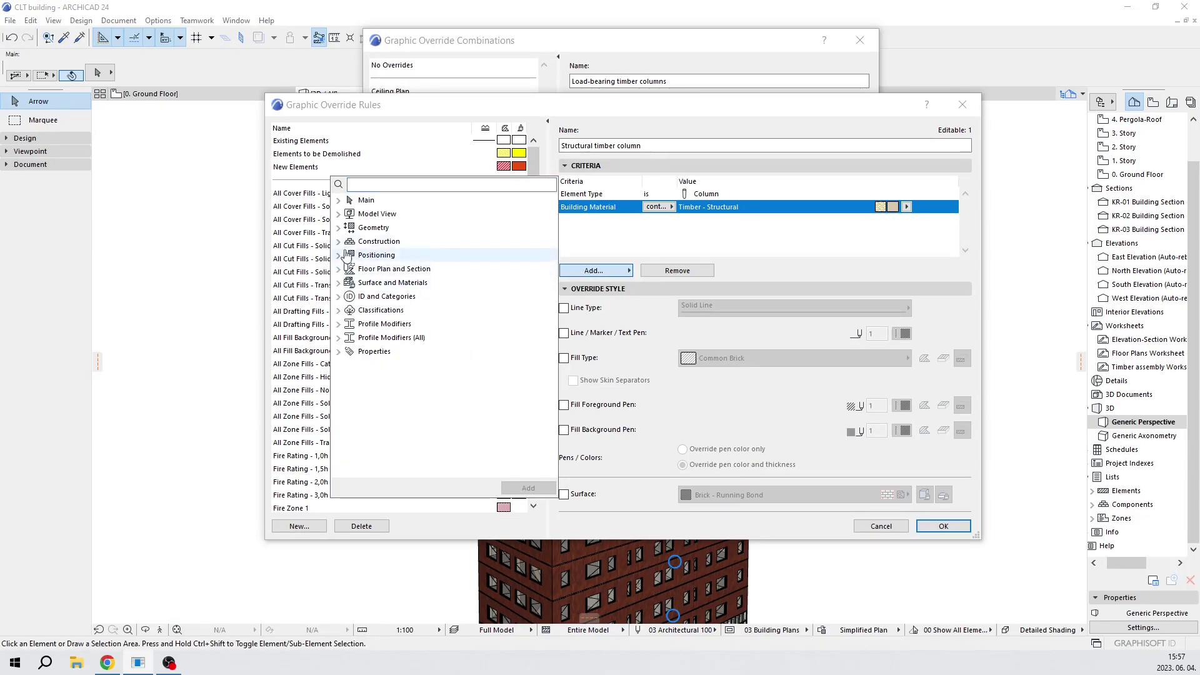
left_click(338, 214)
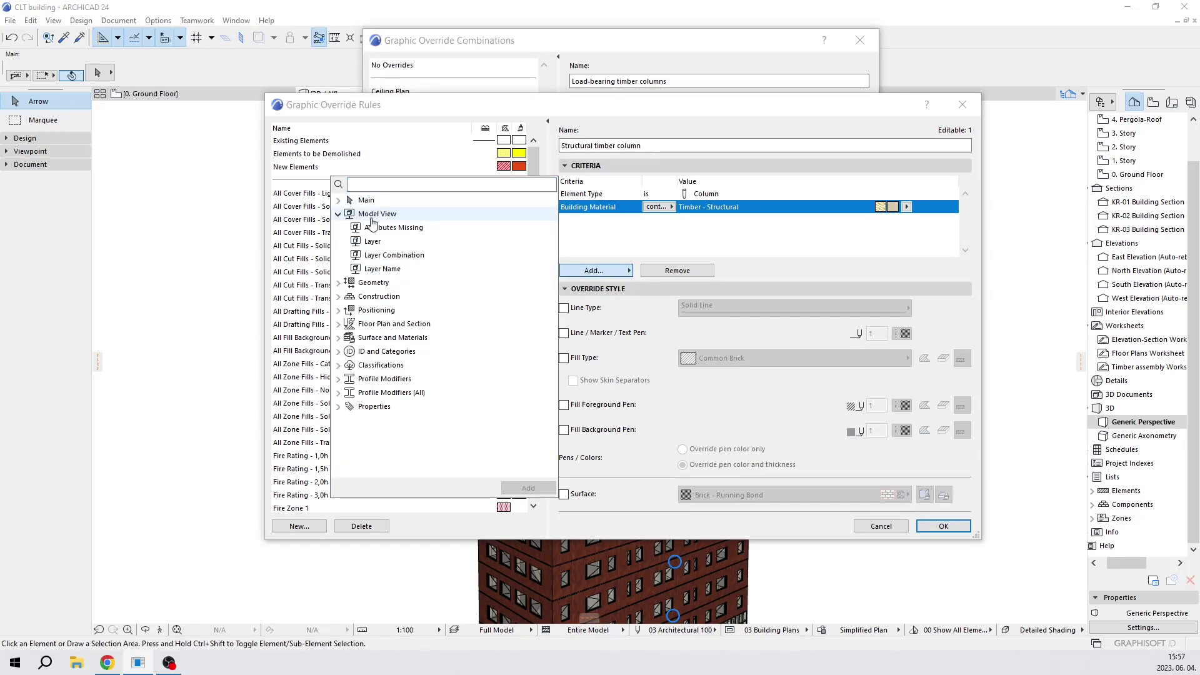
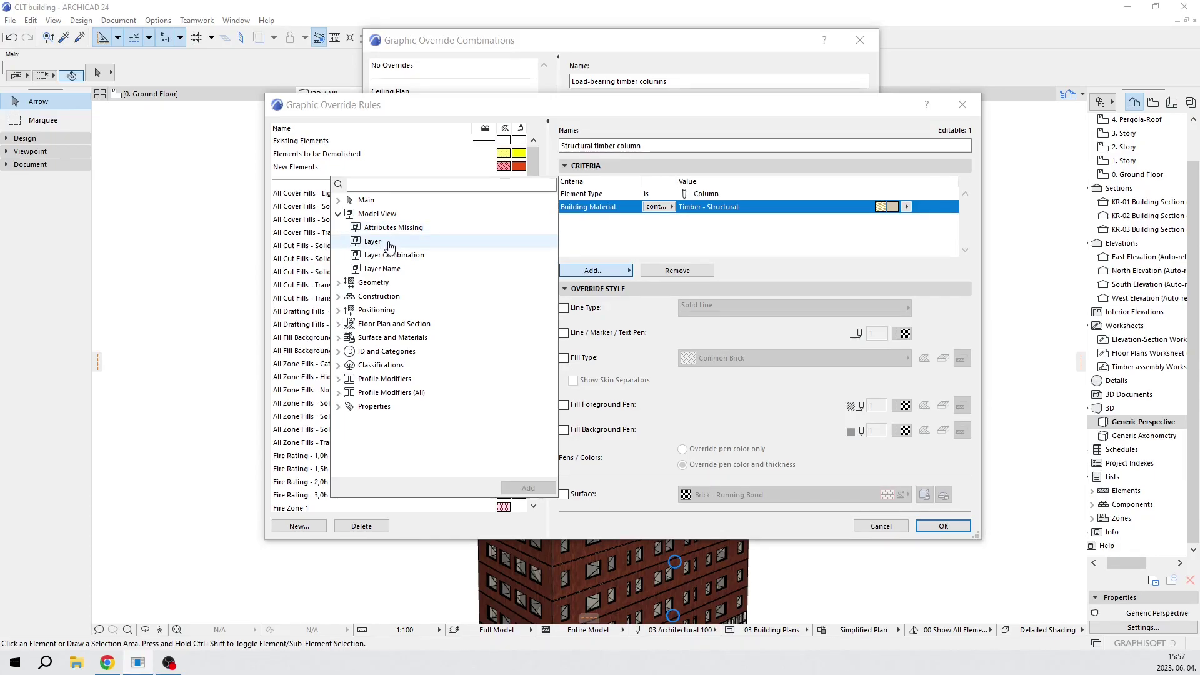
left_click(434, 244)
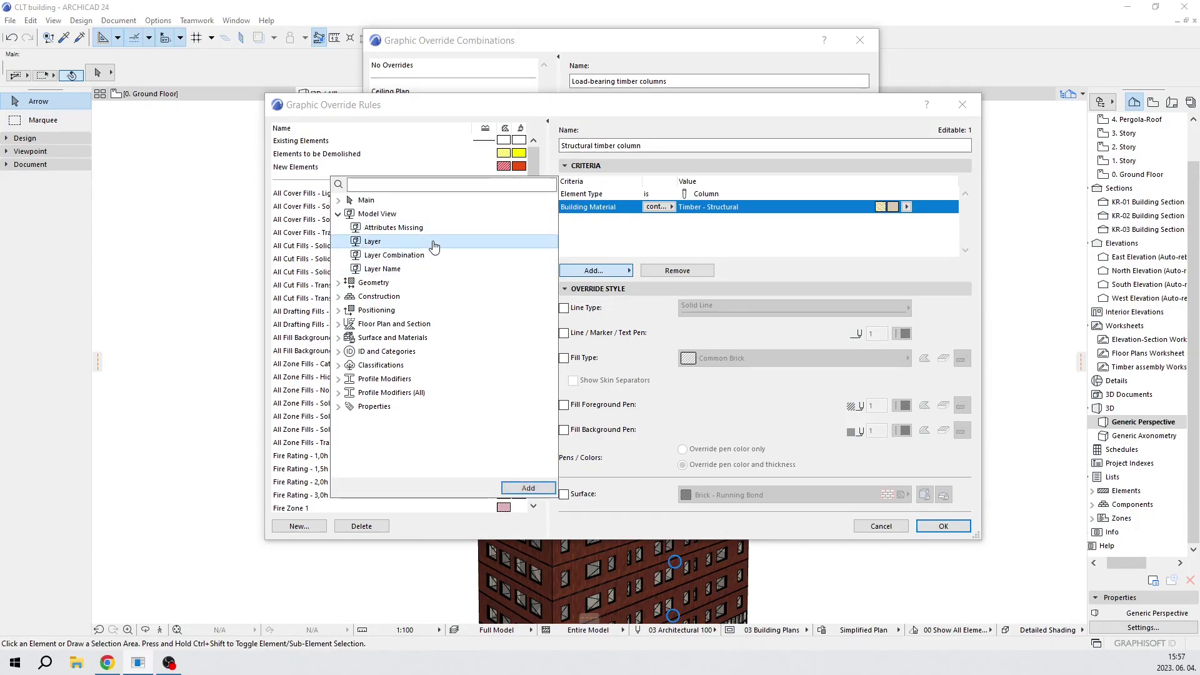
left_click(529, 487)
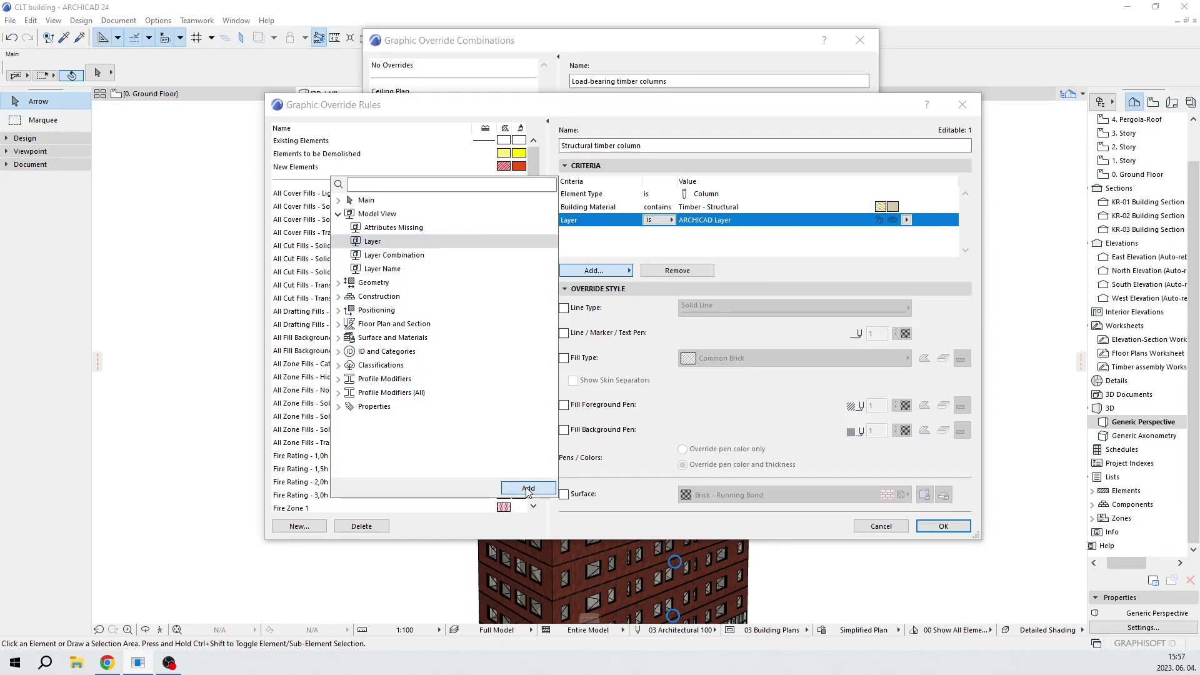
left_click(693, 234)
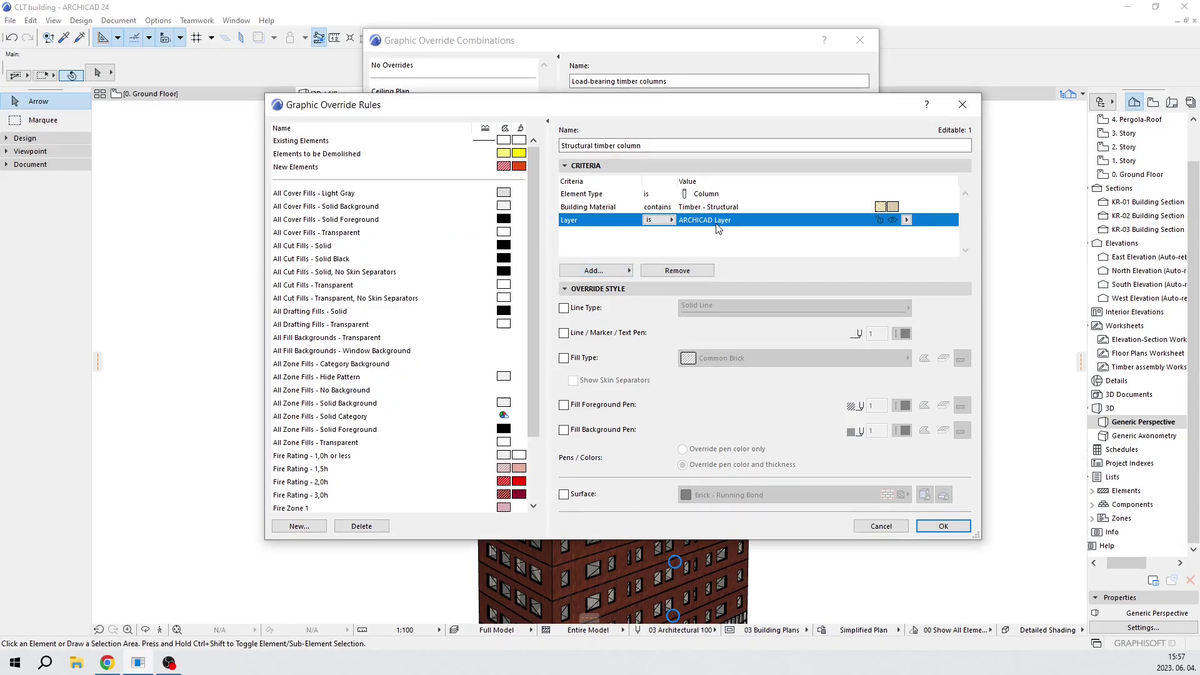
left_click(906, 221)
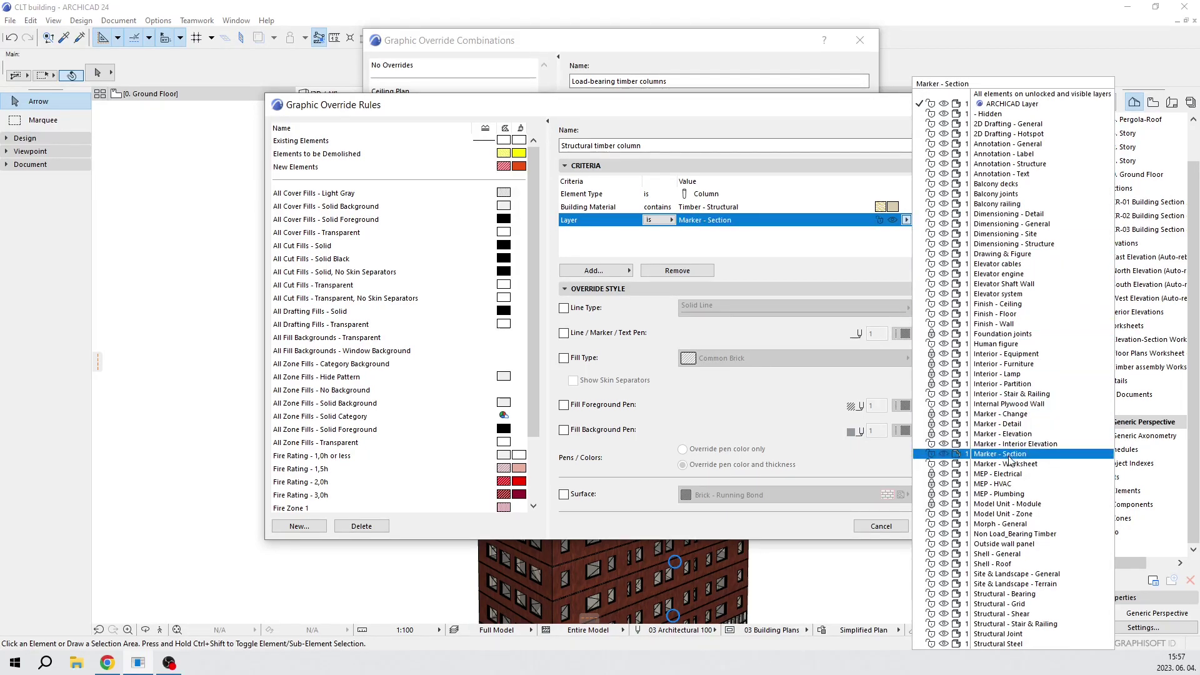
left_click(1033, 595)
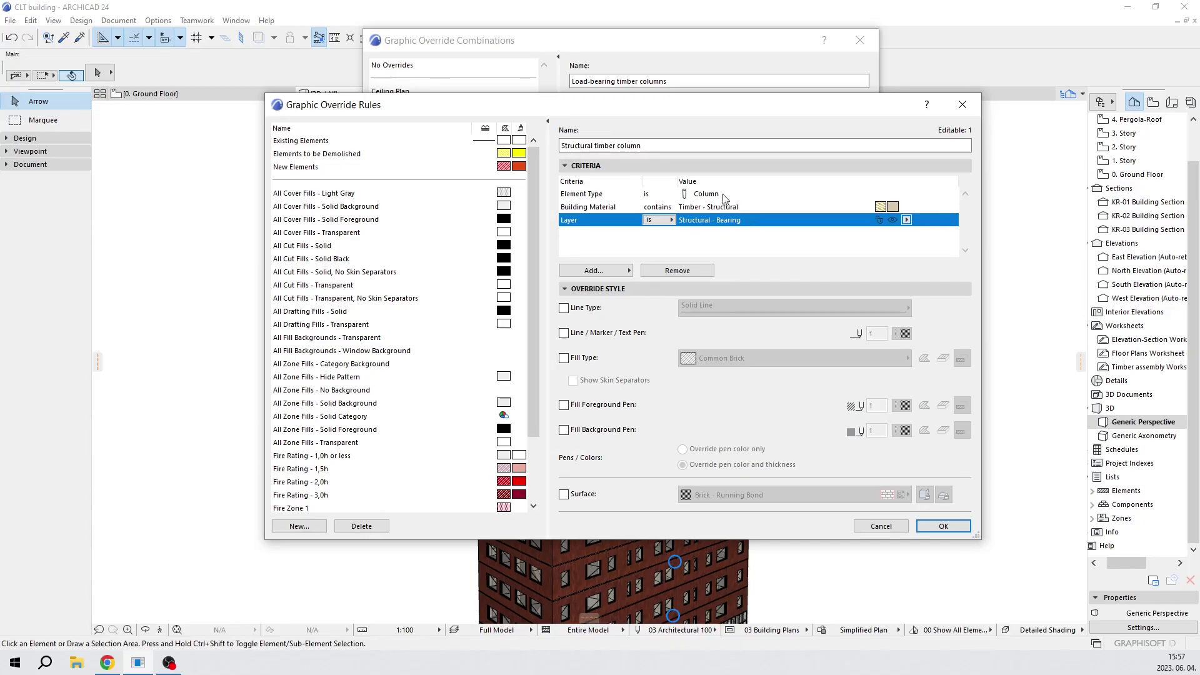
left_click(602, 196)
left_click(603, 211)
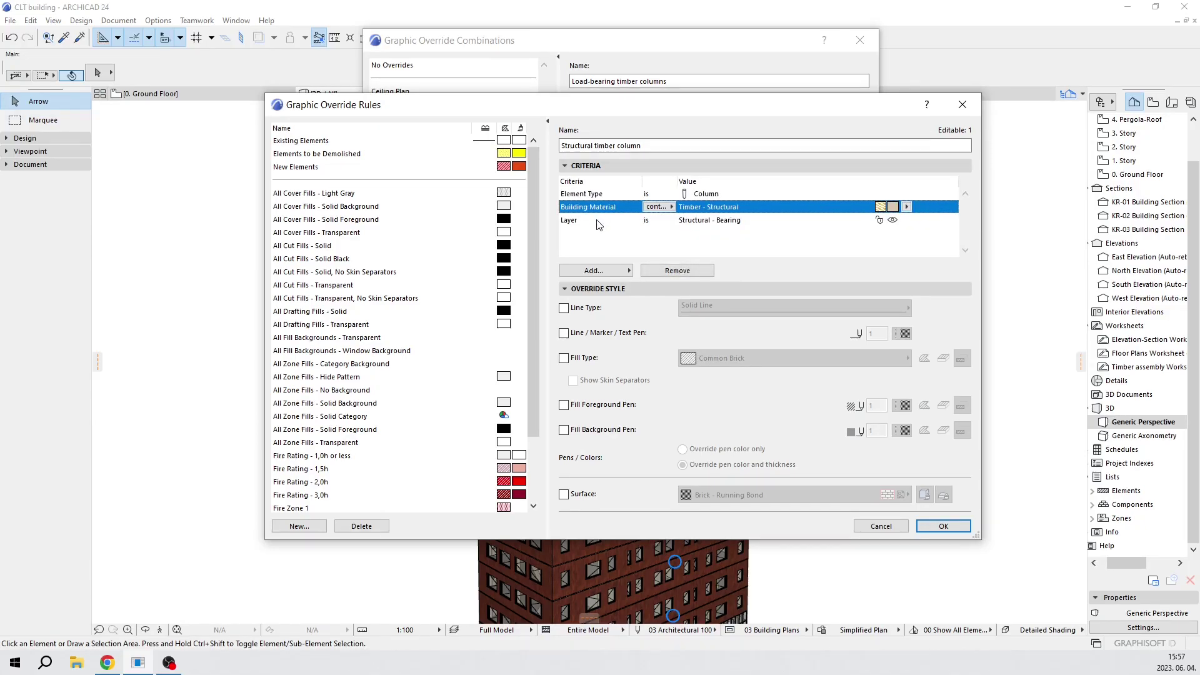
left_click(601, 222)
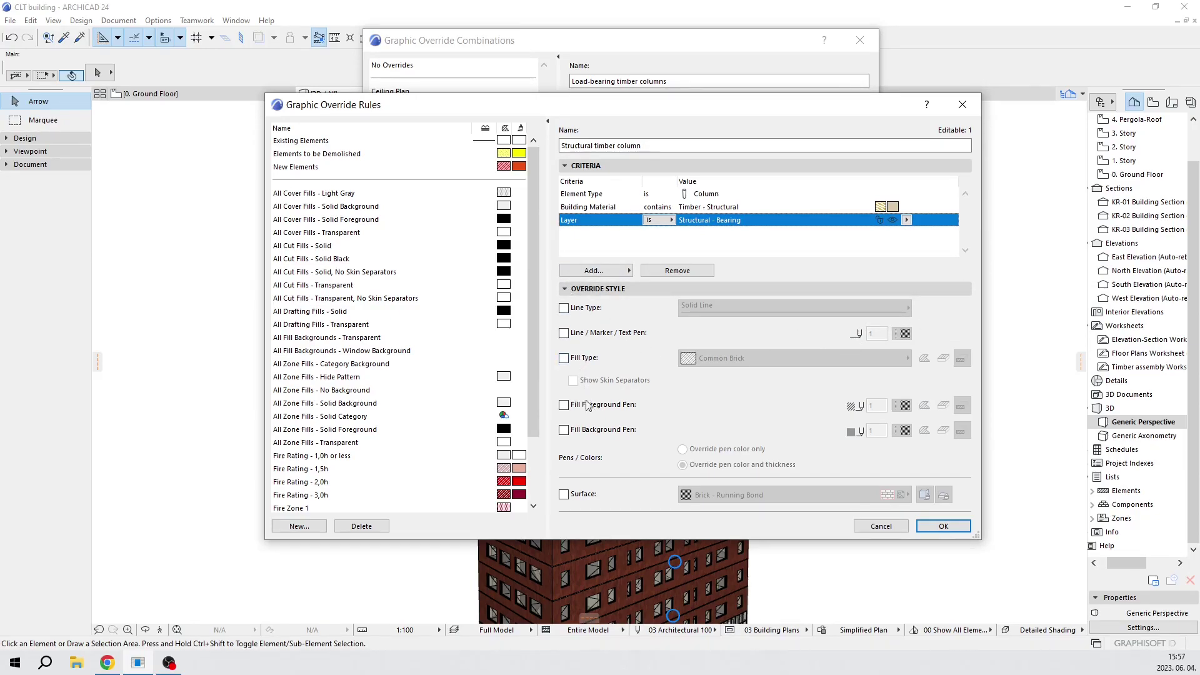
Enable the rule's surface override, set it to Paint - Alizarin Carmine, and accept the rule
left_click(564, 496)
left_click(908, 497)
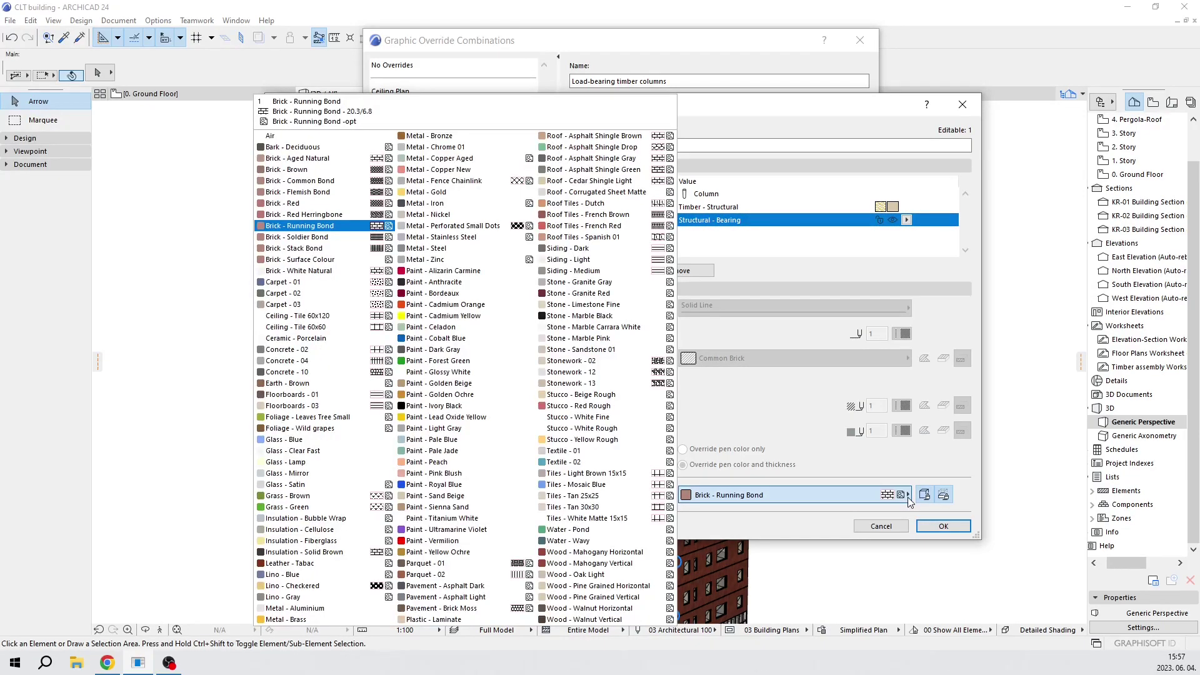
left_click(479, 271)
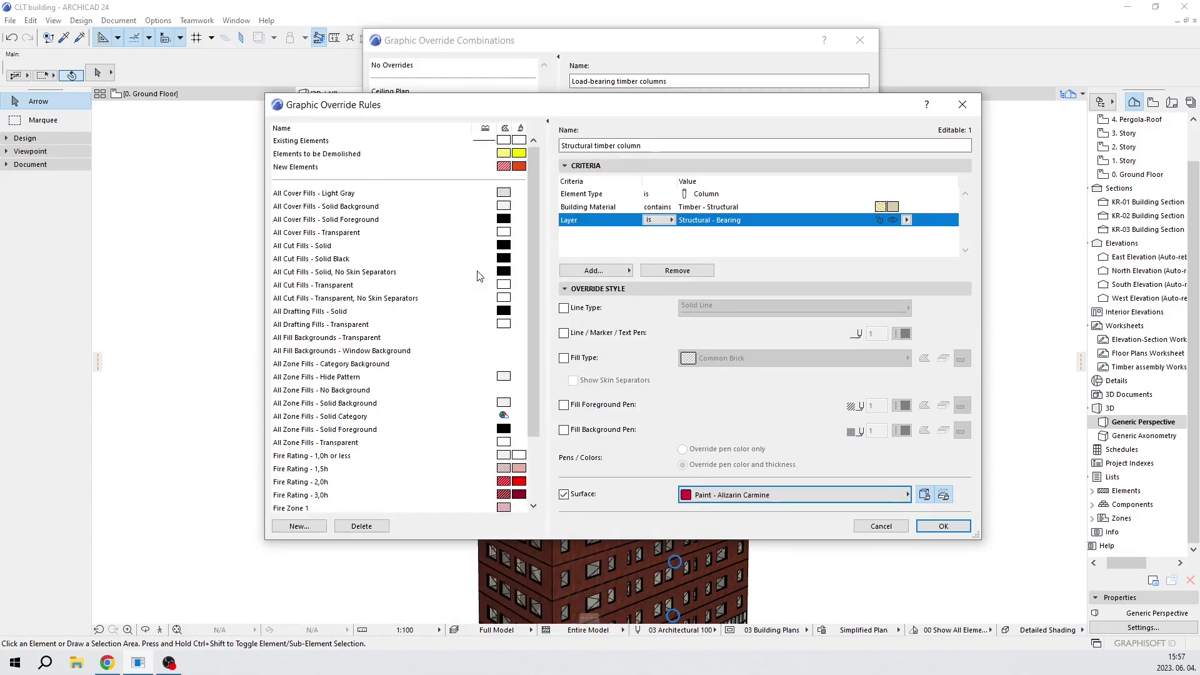
left_click(944, 527)
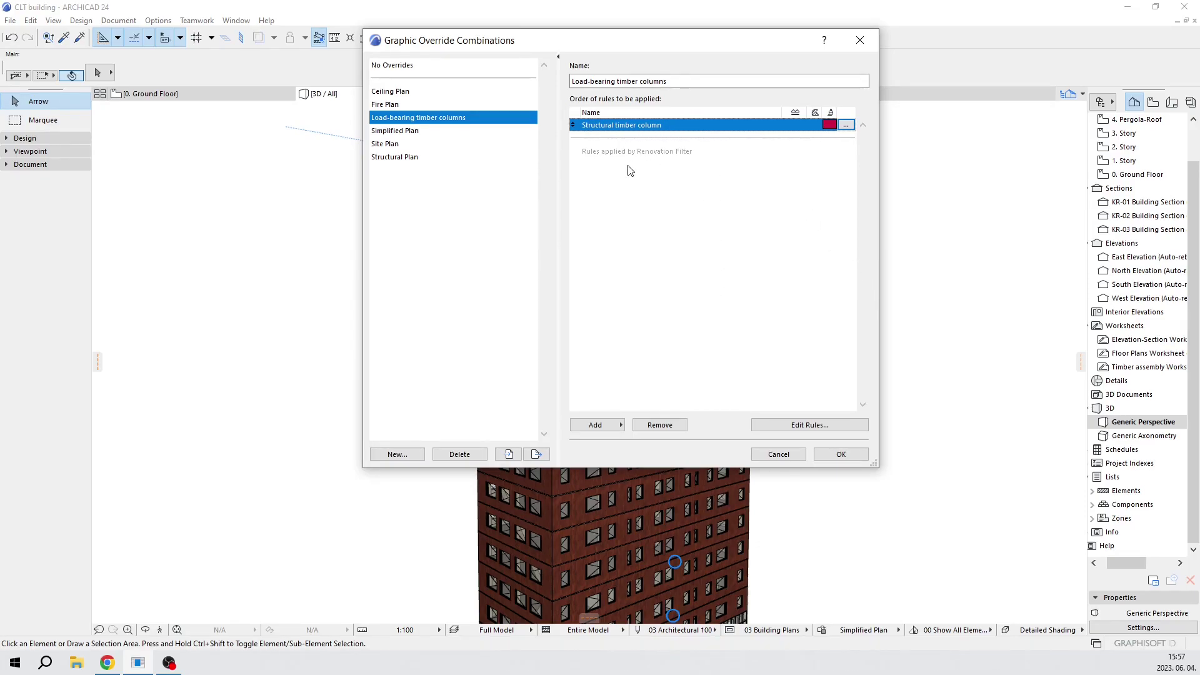
Add a second new override rule named "Other structure" to the Load-bearing timber columns combination
left_click(594, 427)
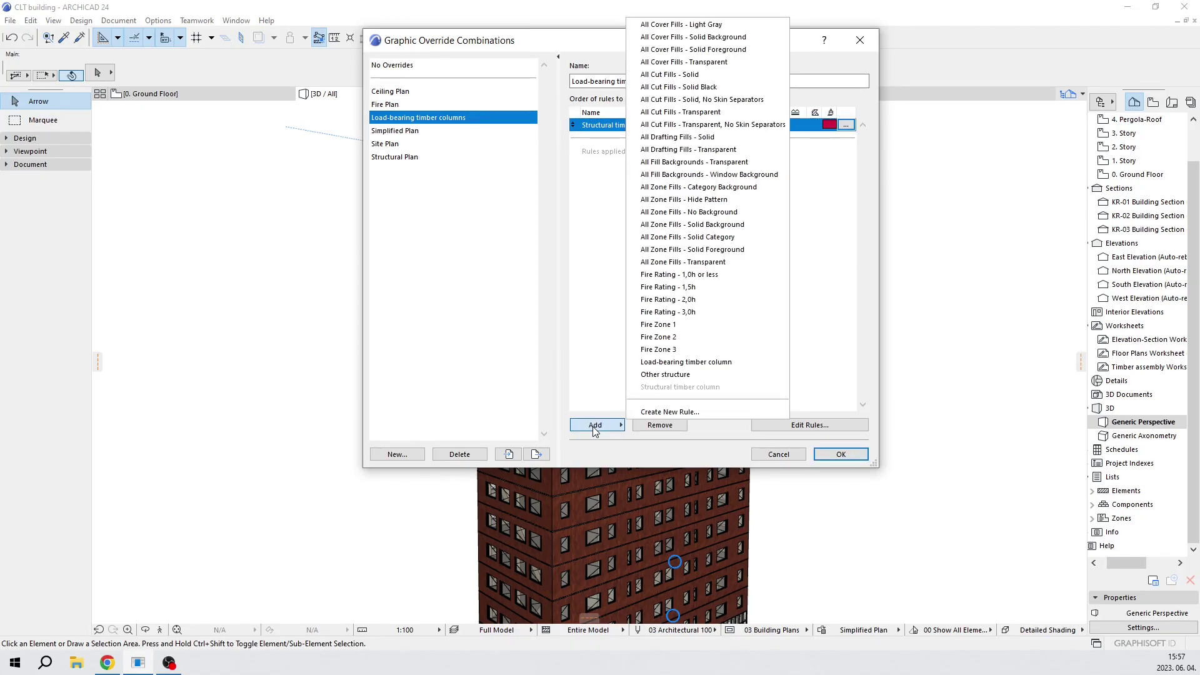
left_click(657, 411)
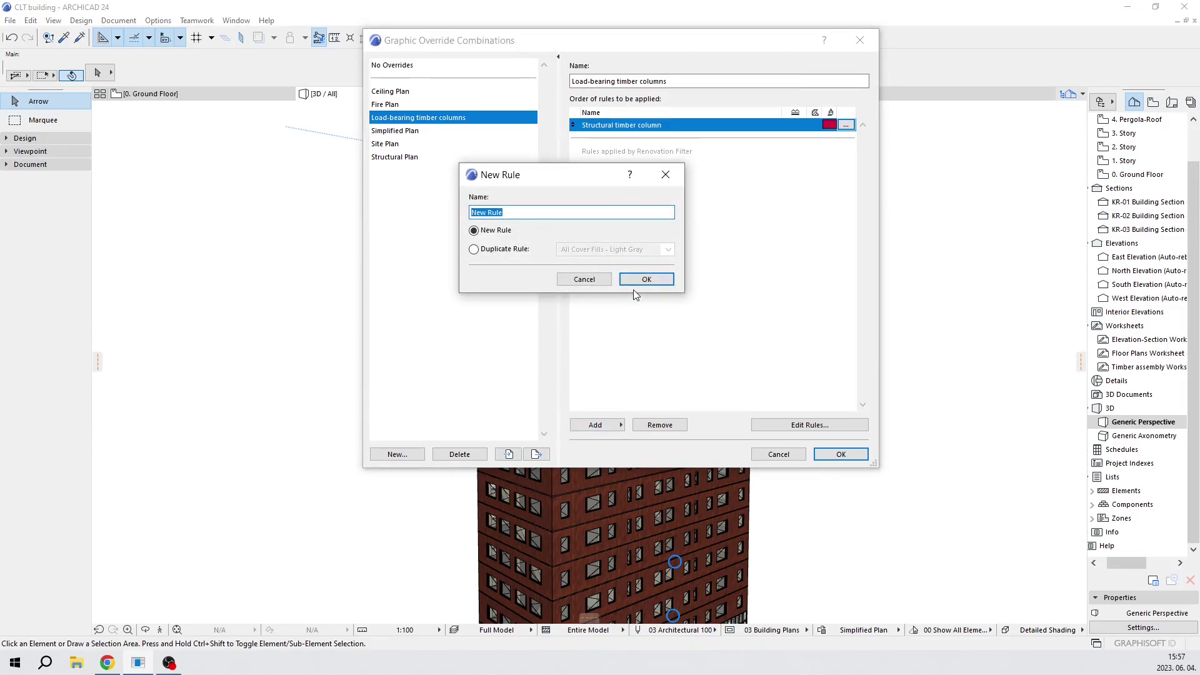
type("Other structure")
key("Return")
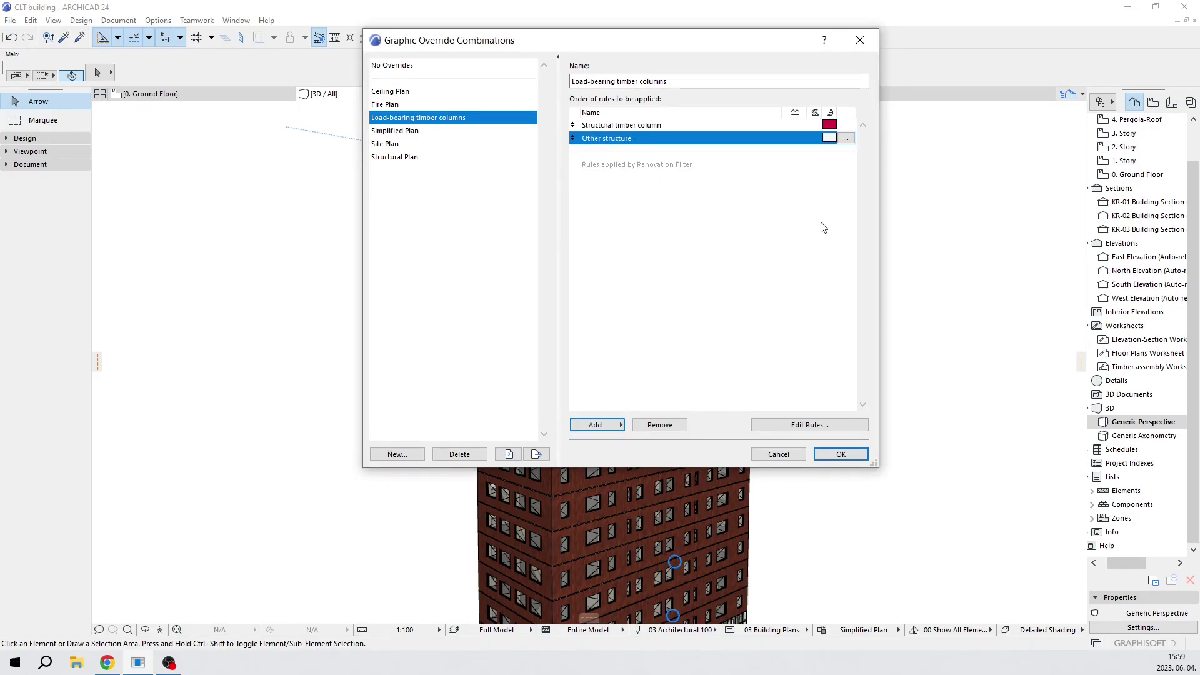
Open the Other structure rule for editing, set its surface override to Glass - Clear Fast, and accept the rule
left_click(846, 138)
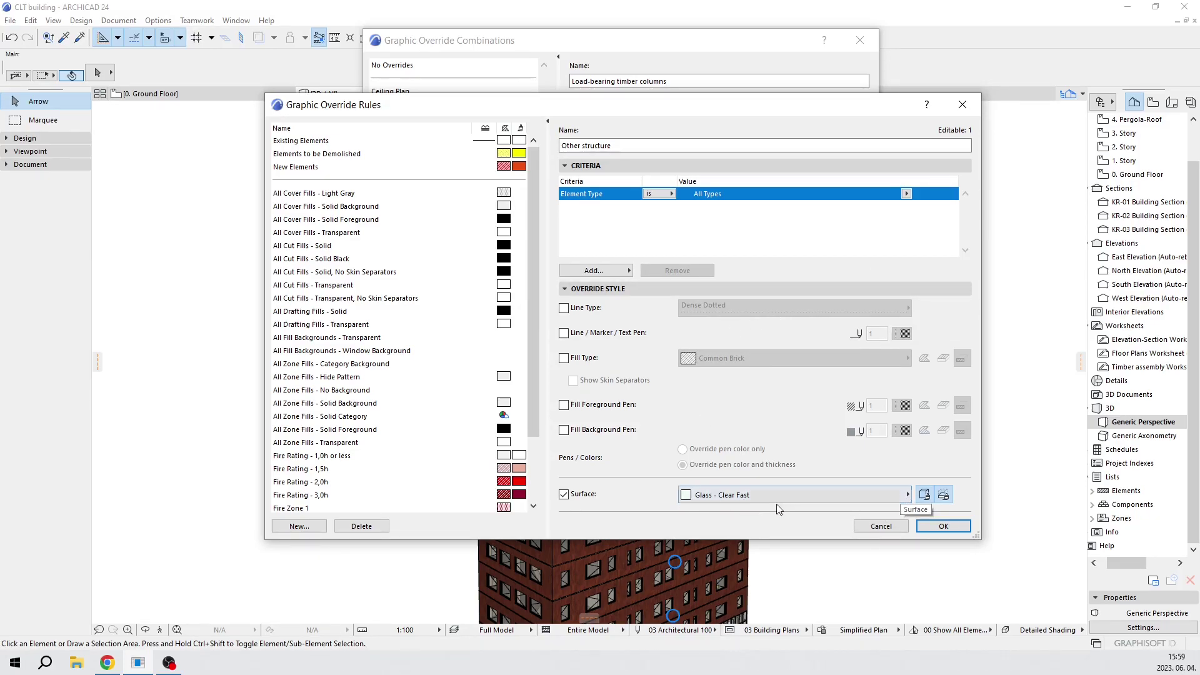
left_click(908, 495)
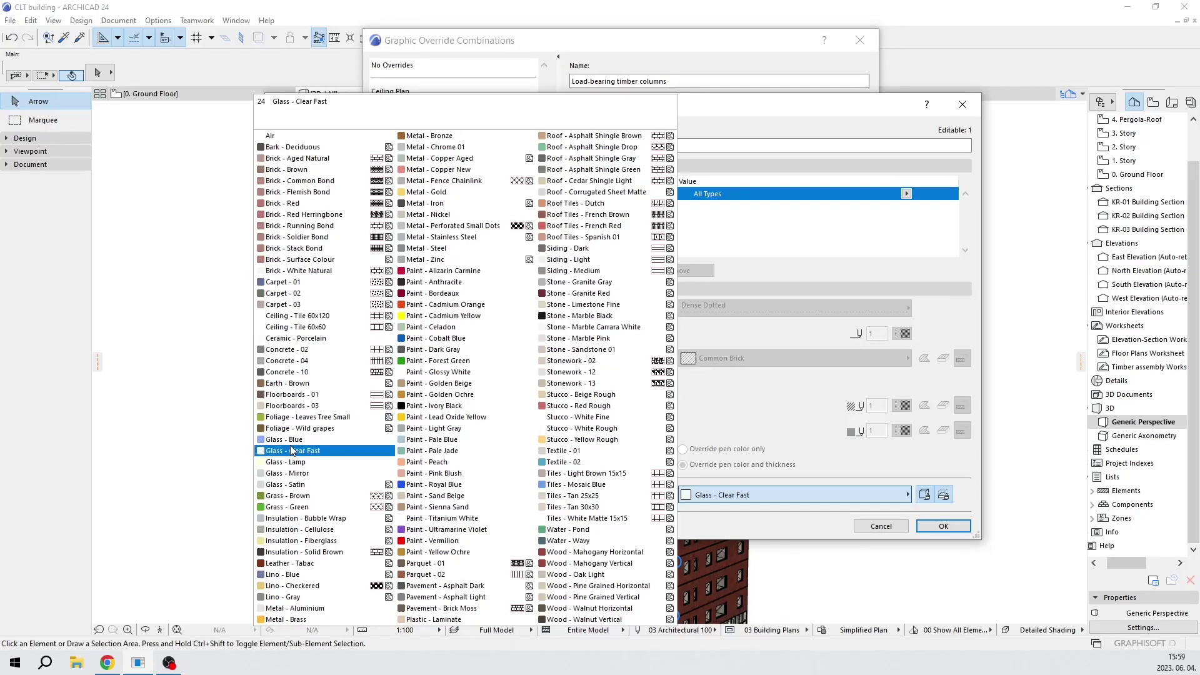
left_click(325, 452)
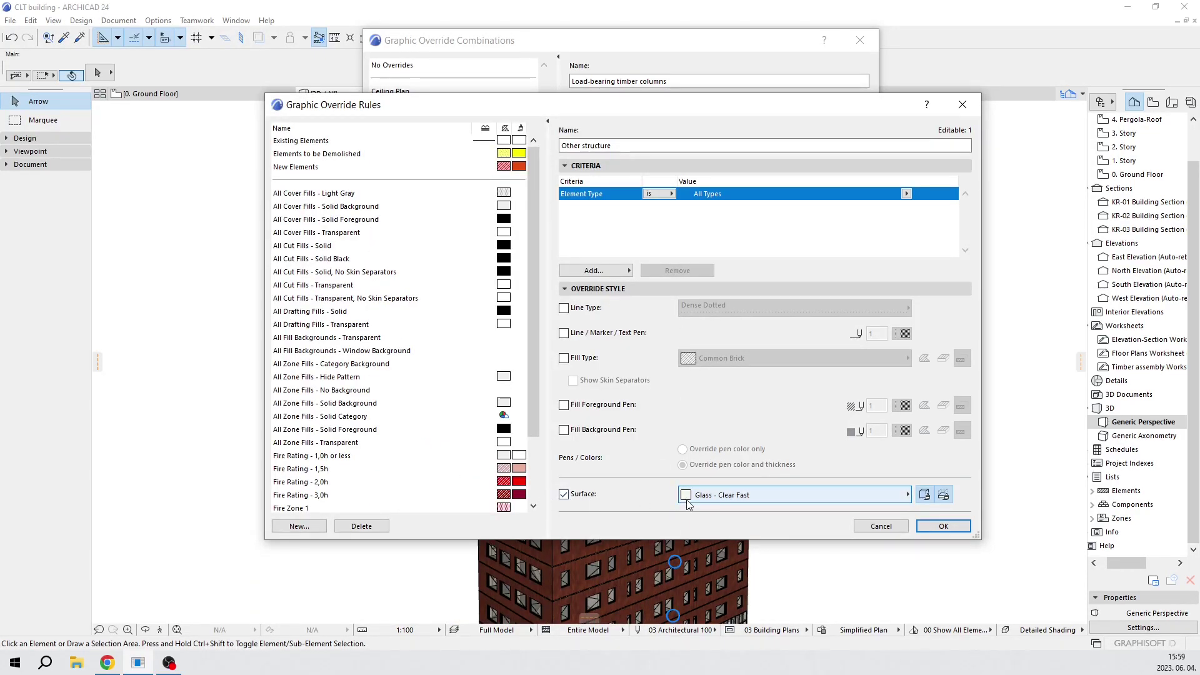
left_click(940, 526)
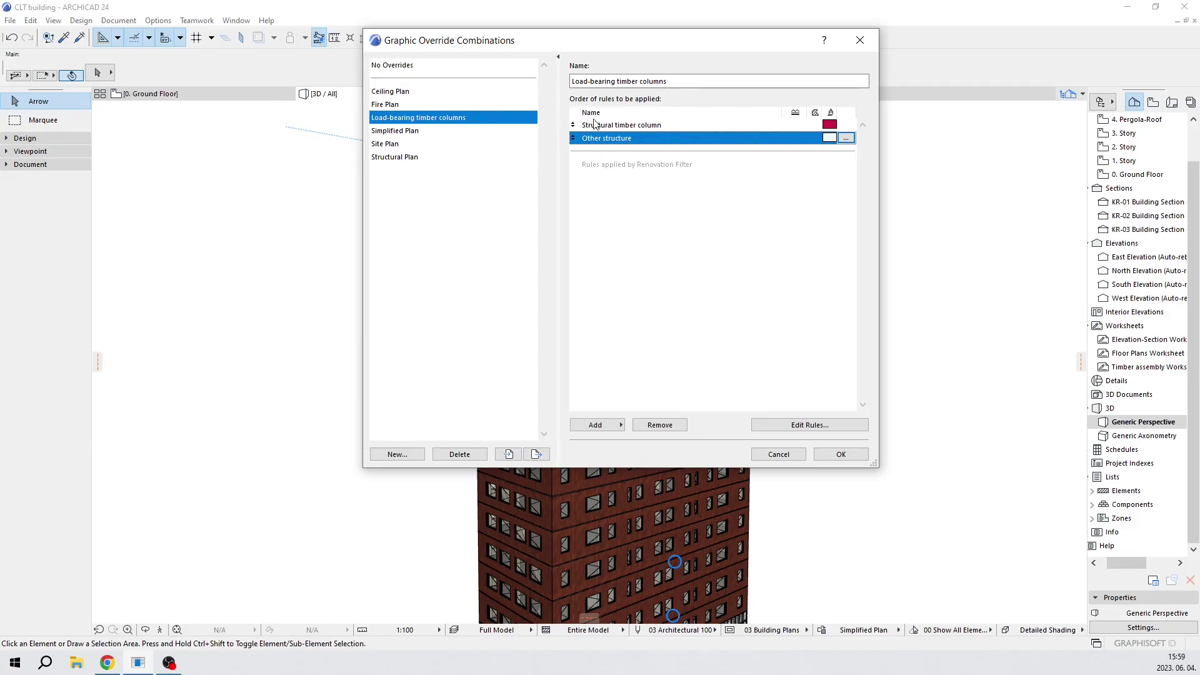
Check the rule order of the Load-bearing timber columns combination and apply it to the 3D view
left_click(427, 131)
left_click(411, 118)
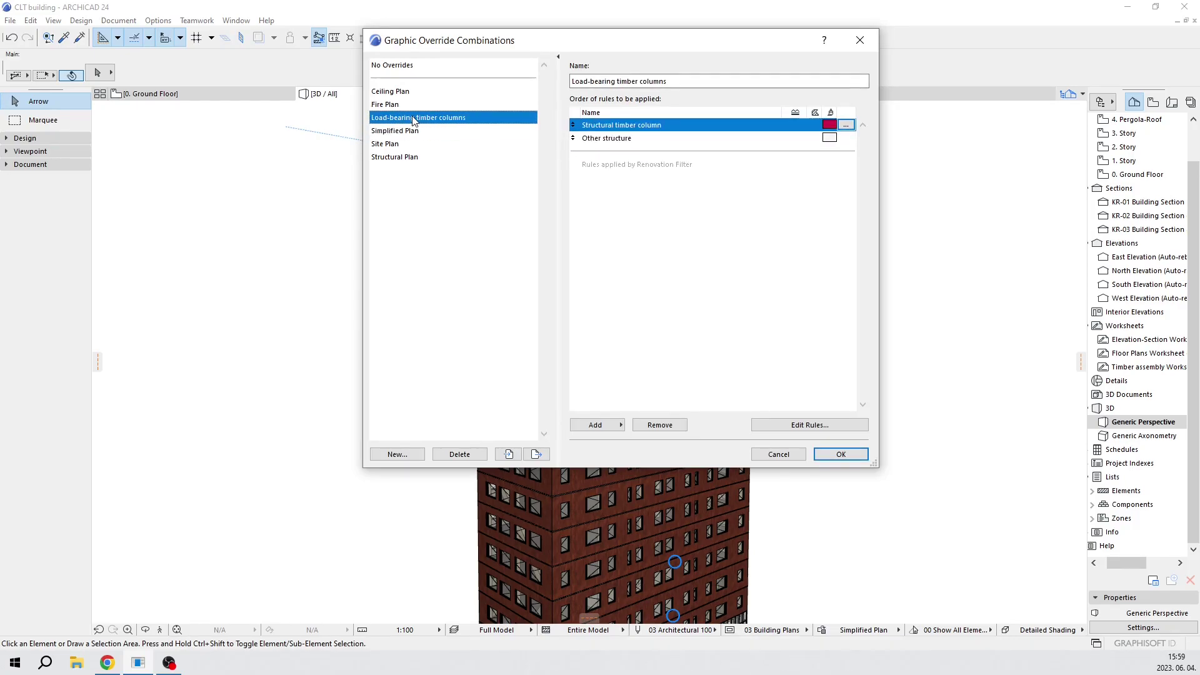
left_click(672, 139)
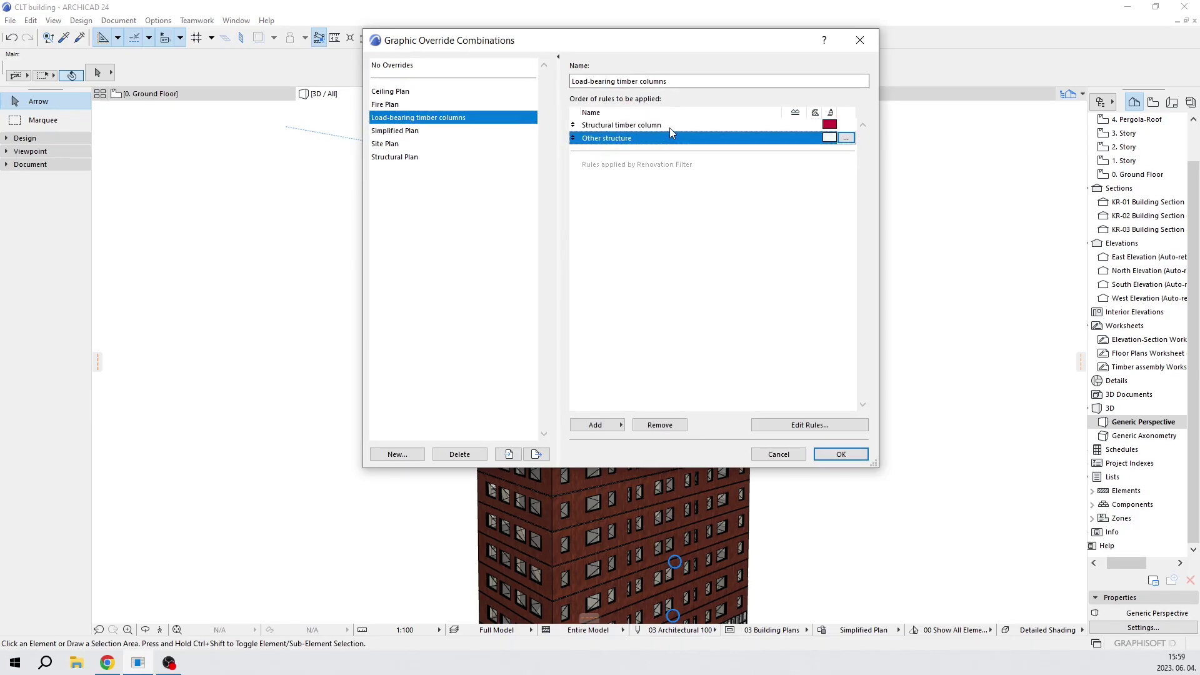
left_click(669, 127)
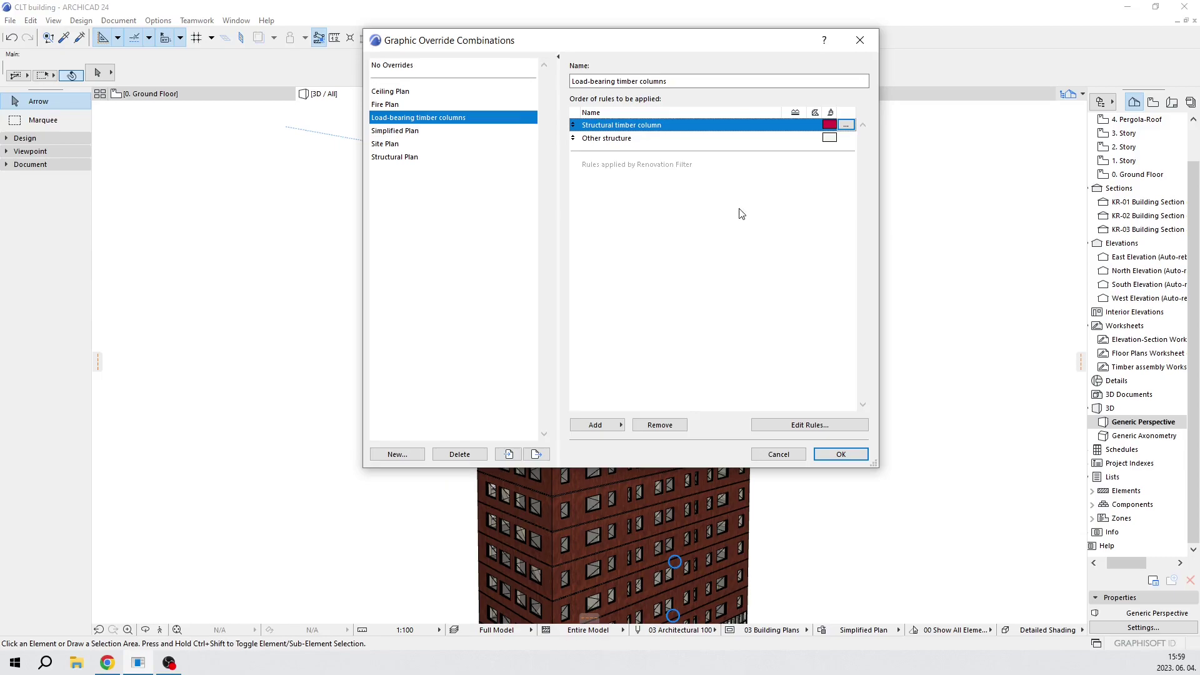
left_click(706, 139)
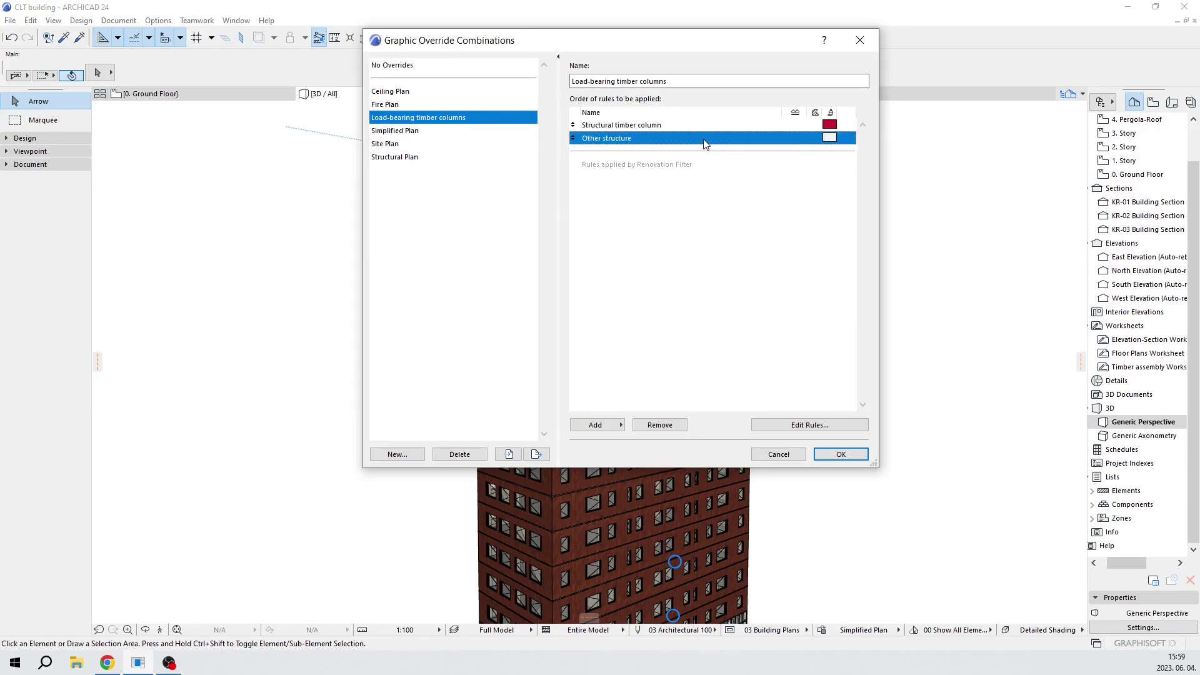
left_click(835, 455)
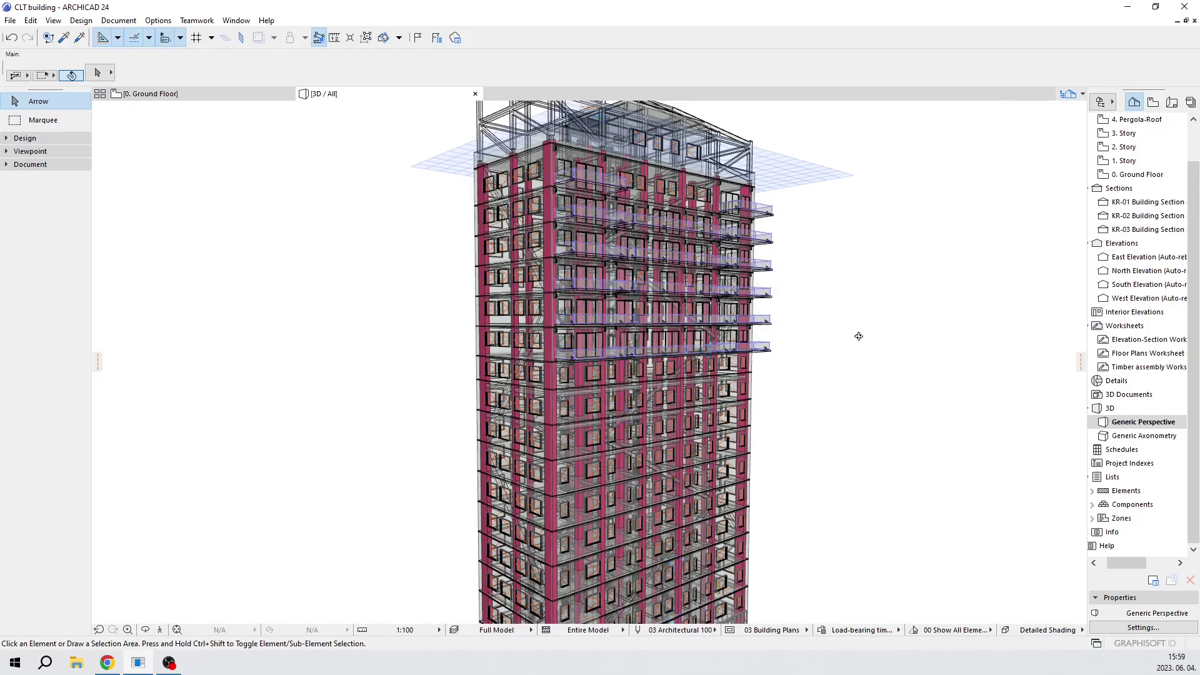
Switch the 3D view's layer combination to Structural_Load_Bearing
scroll(858, 336, "up", 3)
middle_click_drag(859, 336, 798, 281, "shift")
scroll(798, 281, "down", 4)
middle_click_drag(625, 355, 530, 576, "shift")
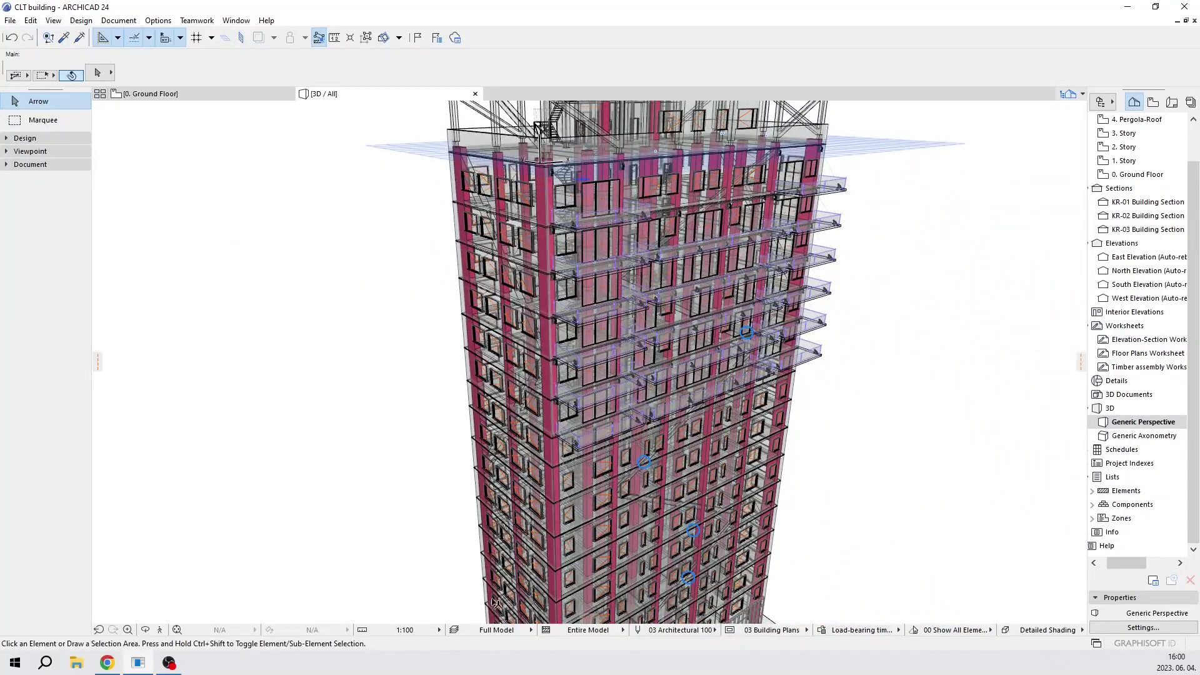
left_click(535, 631)
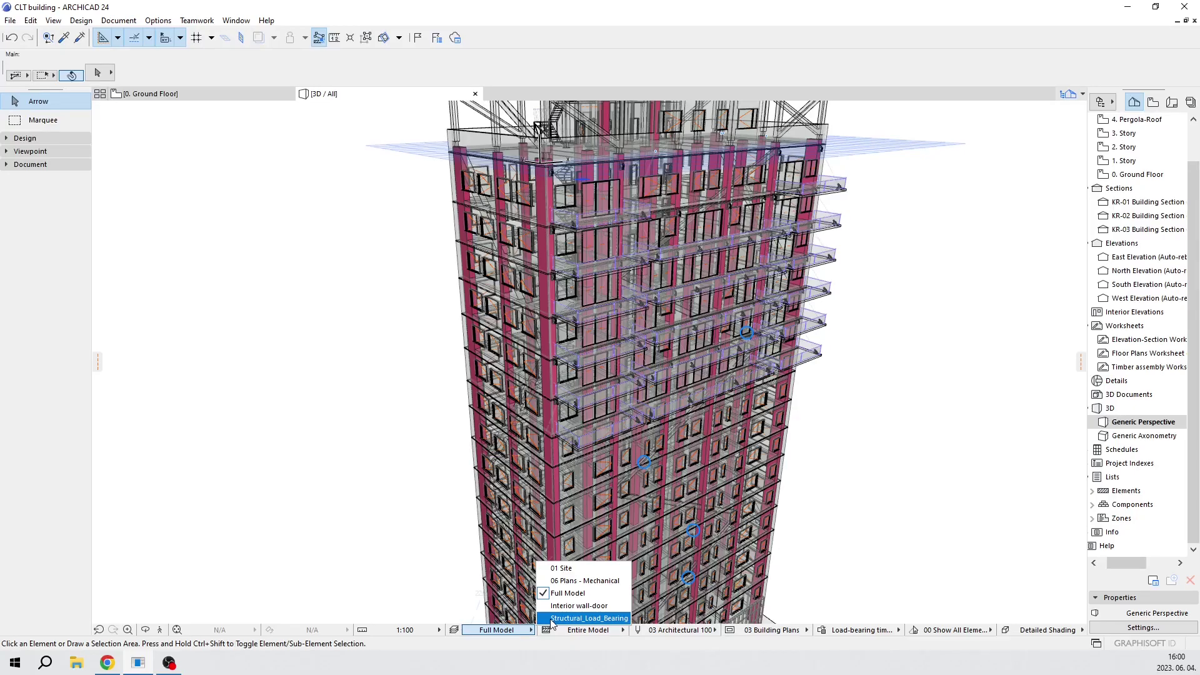
left_click(552, 619)
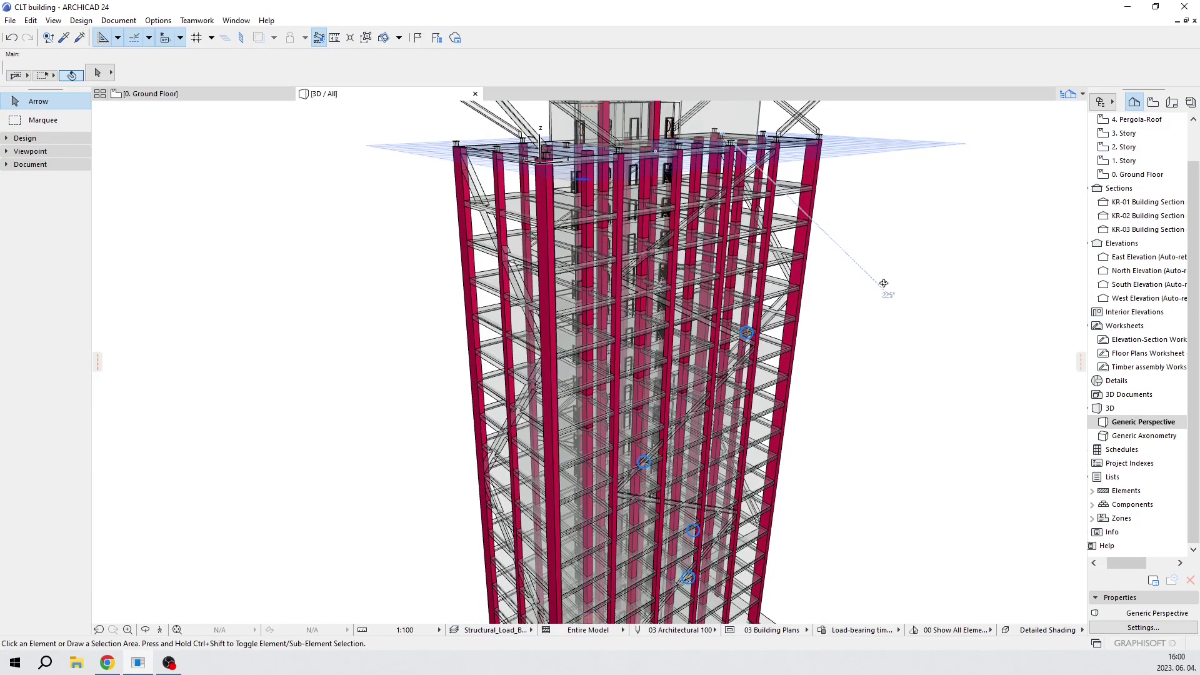
Select an upper corner column in the 3D model to check its settings, and clear the selection
scroll(725, 290, "up", 3)
mouse_move(725, 290)
middle_mouse_down("shift")
mouse_move(882, 281)
mouse_move(725, 311)
middle_mouse_up("shift")
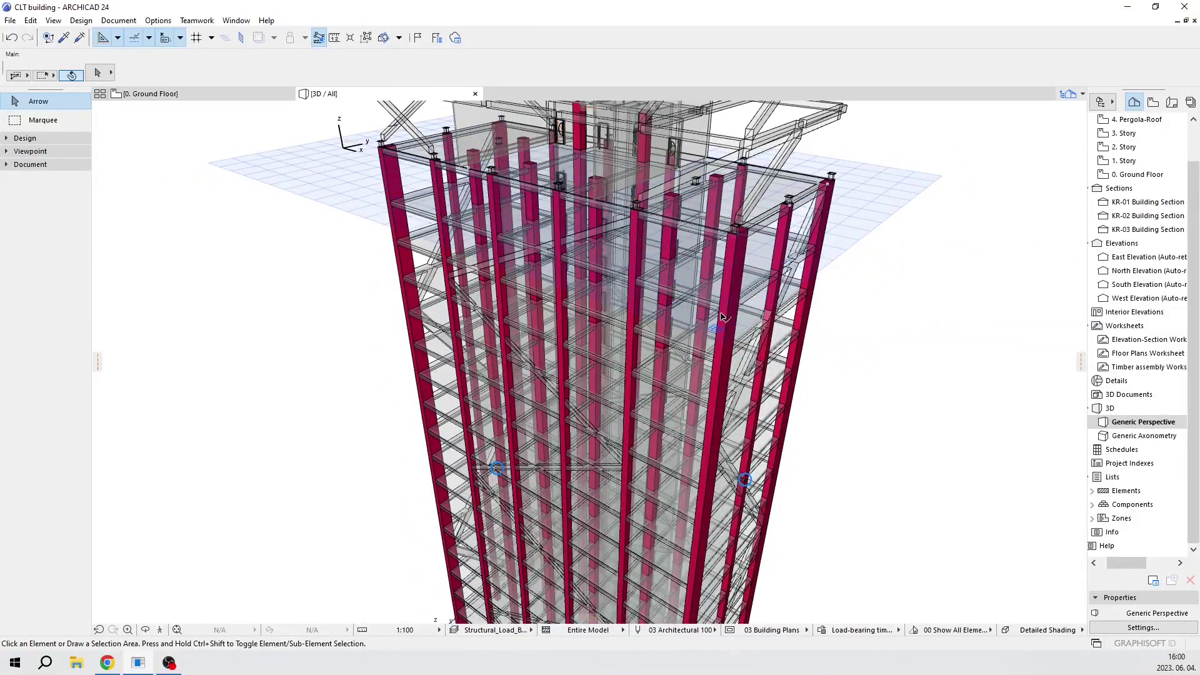
left_click(733, 321)
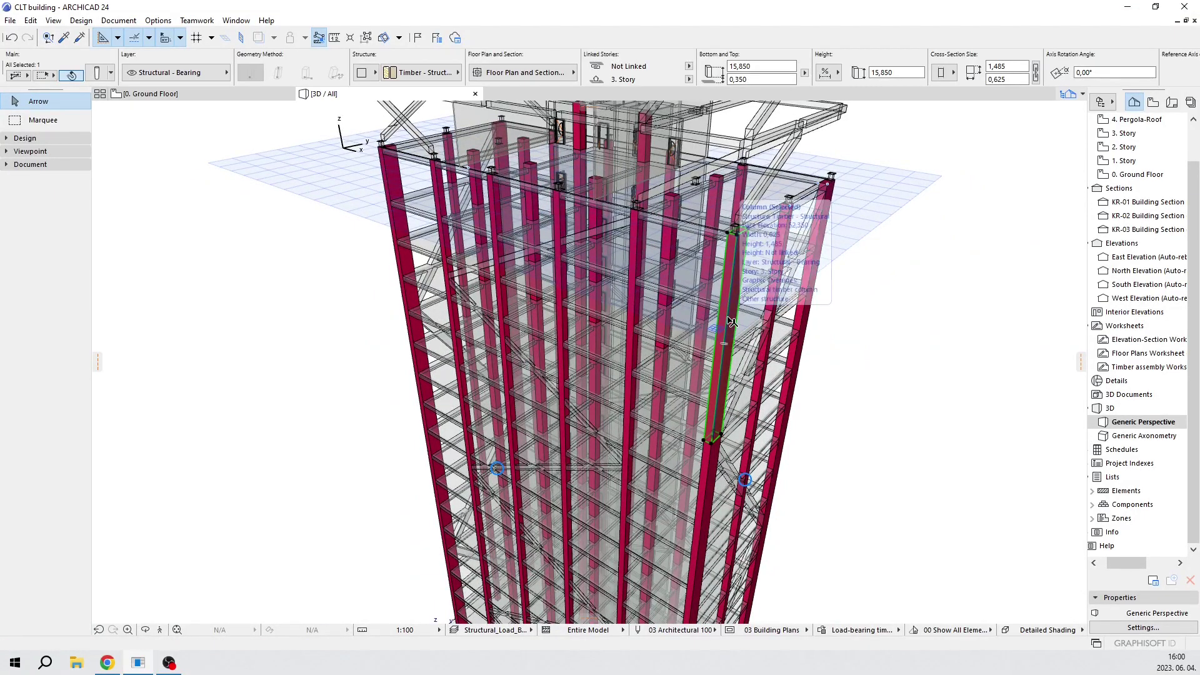
left_click(901, 386)
middle_click_drag(901, 386, 780, 326, "shift")
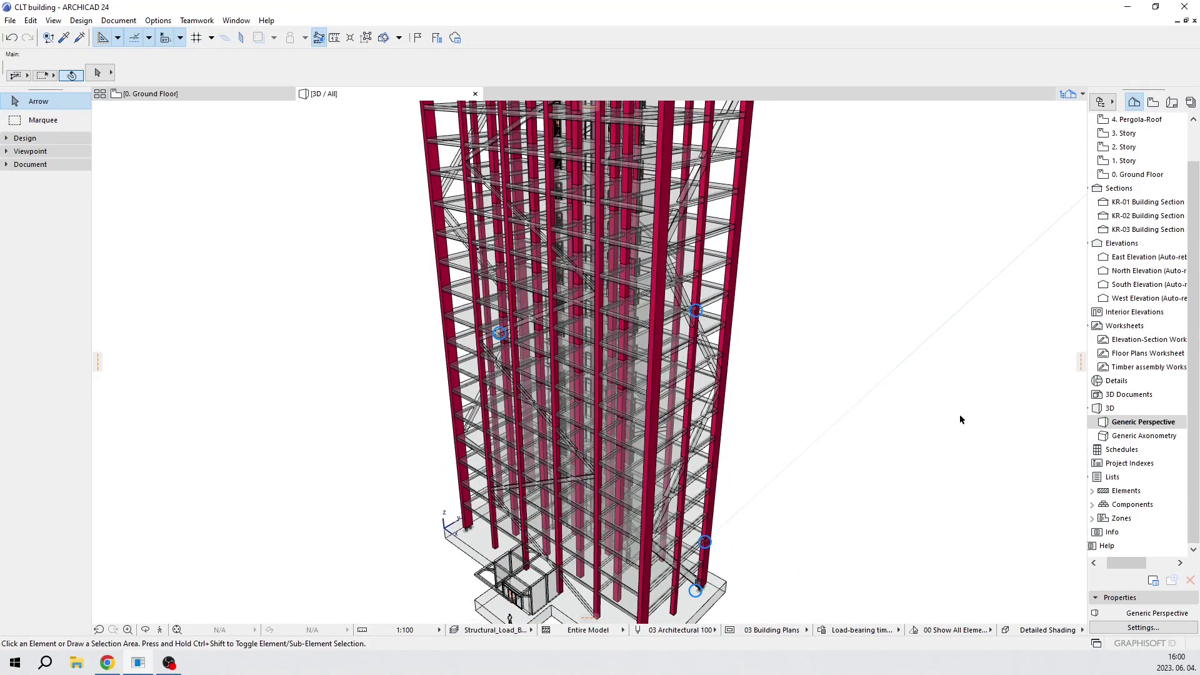
Find and select all elements whose type is Column and whose layer is Structural - Bearing
key("ctrl+f")
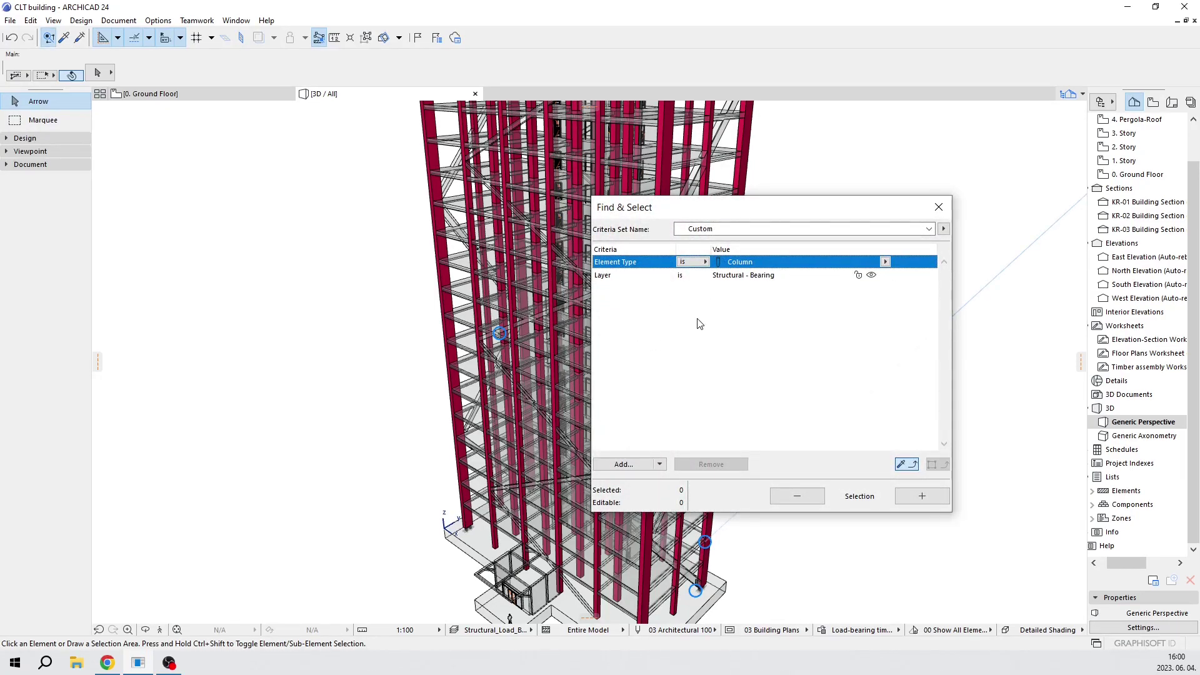
left_click(886, 262)
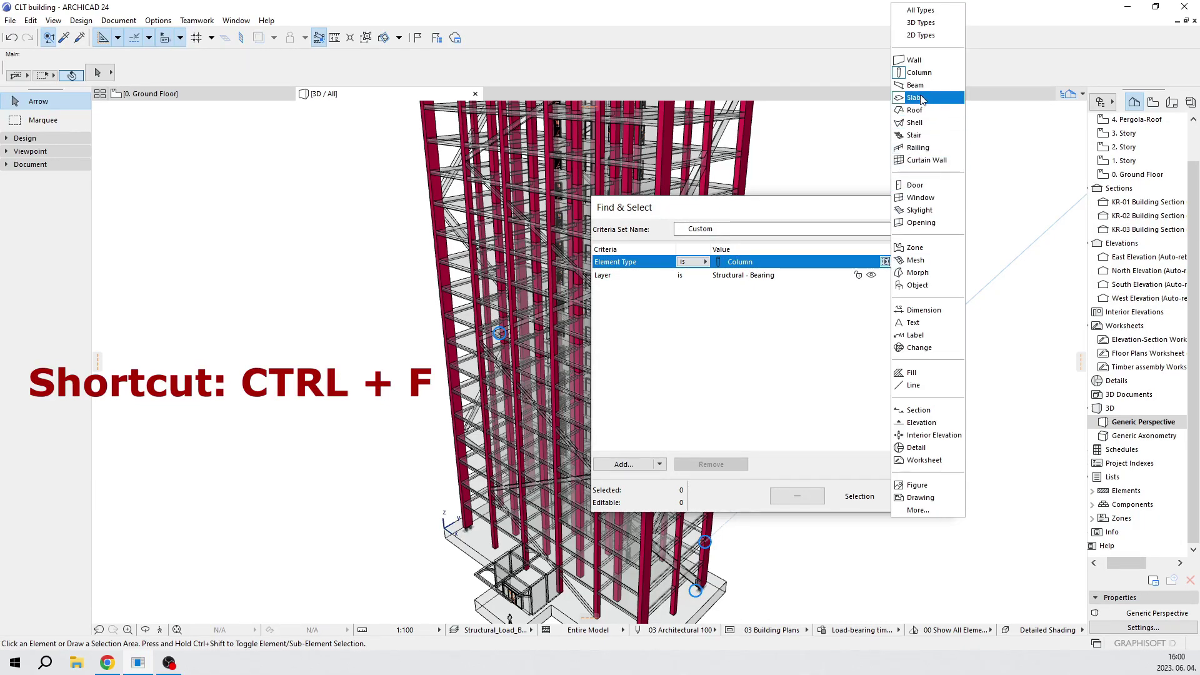
left_click(917, 73)
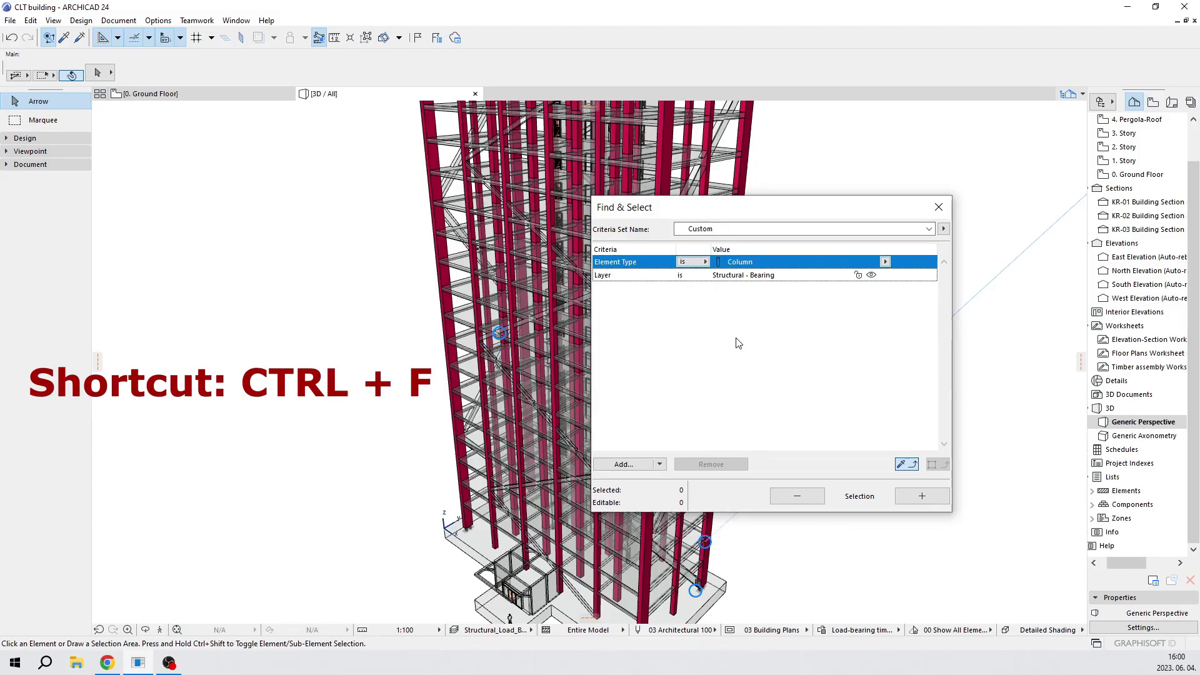
left_click(764, 275)
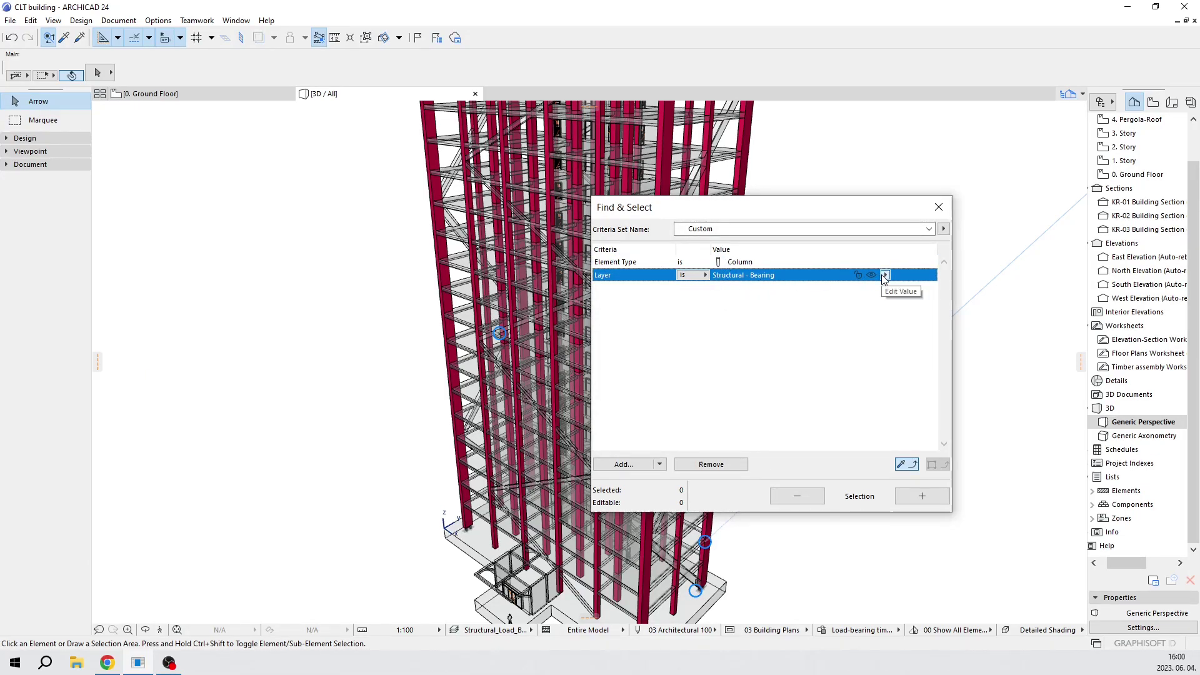
left_click(921, 497)
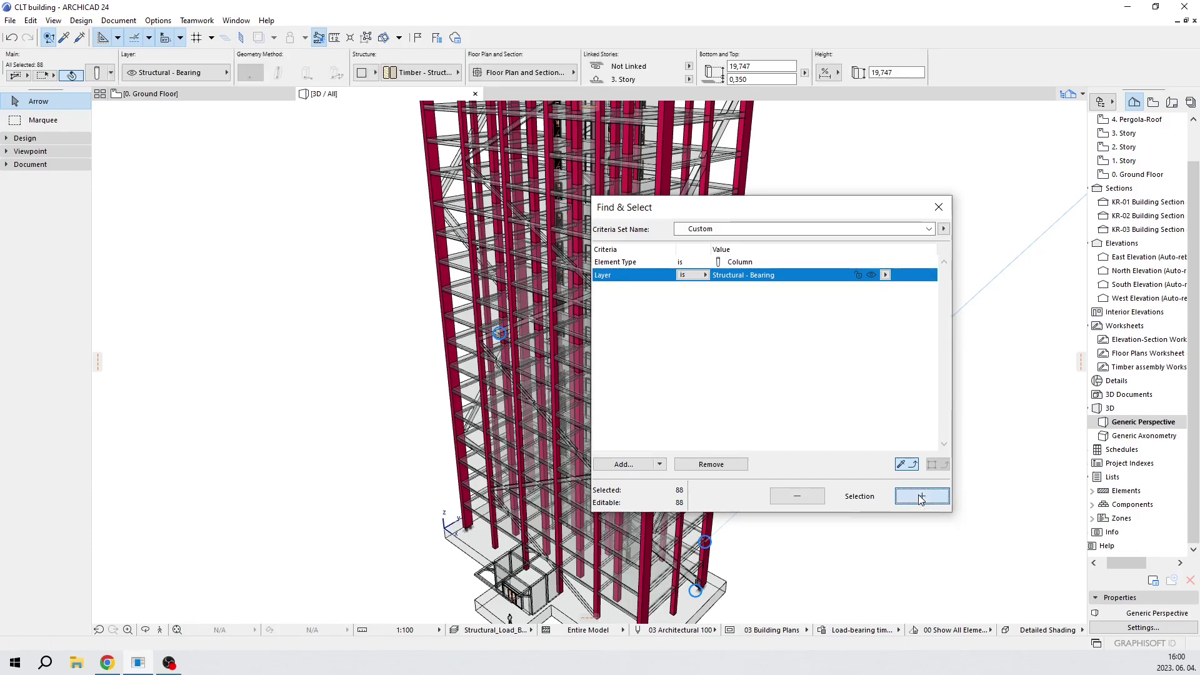
left_click(938, 207)
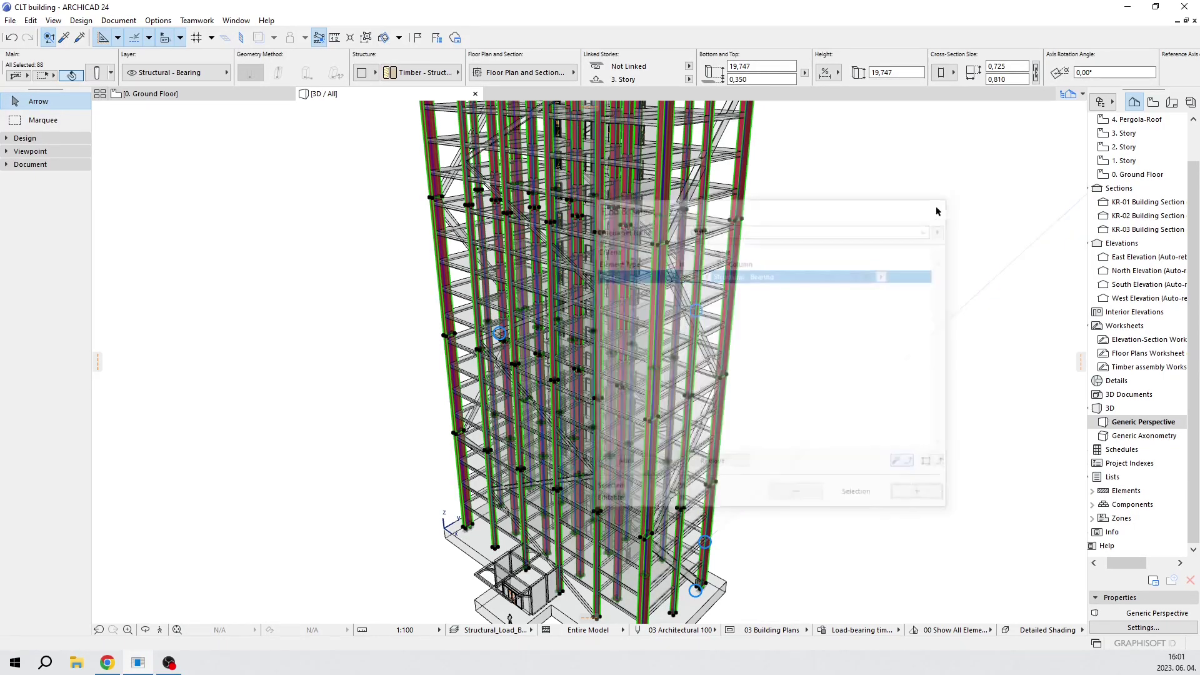
Show only the selected load-bearing columns in 3D, clear the selection, and inspect them from several angles
scroll(753, 287, "down", 3)
middle_click_drag(752, 287, 780, 306, "shift")
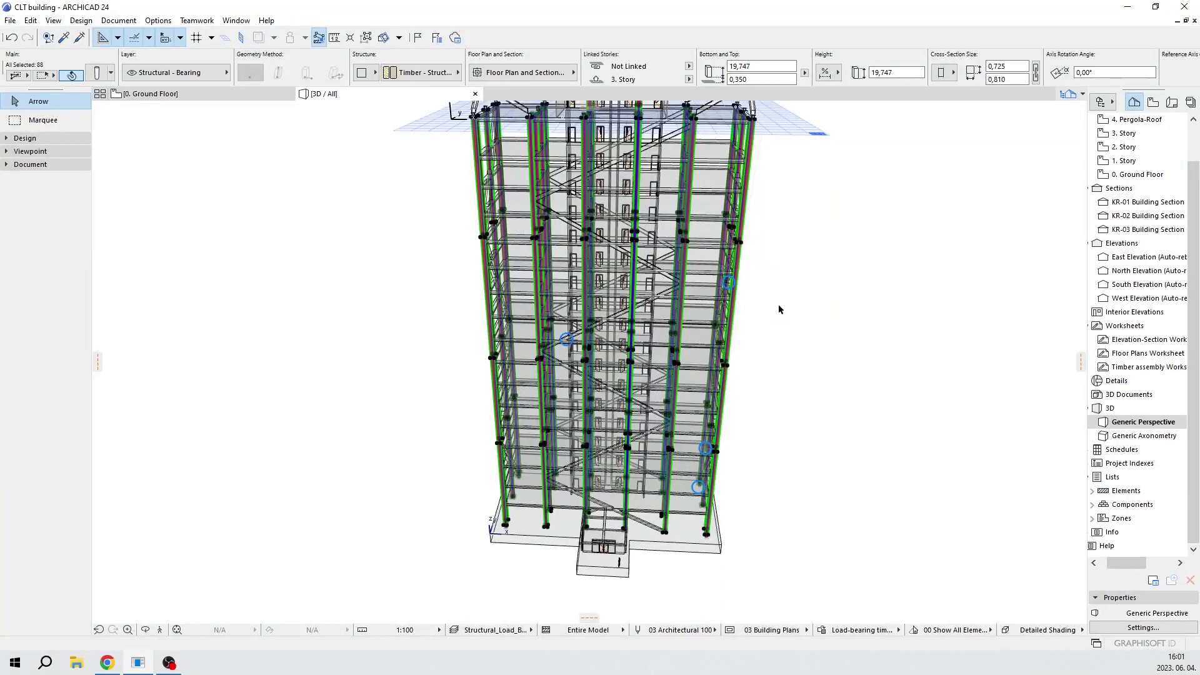
key("F5")
left_click(345, 389)
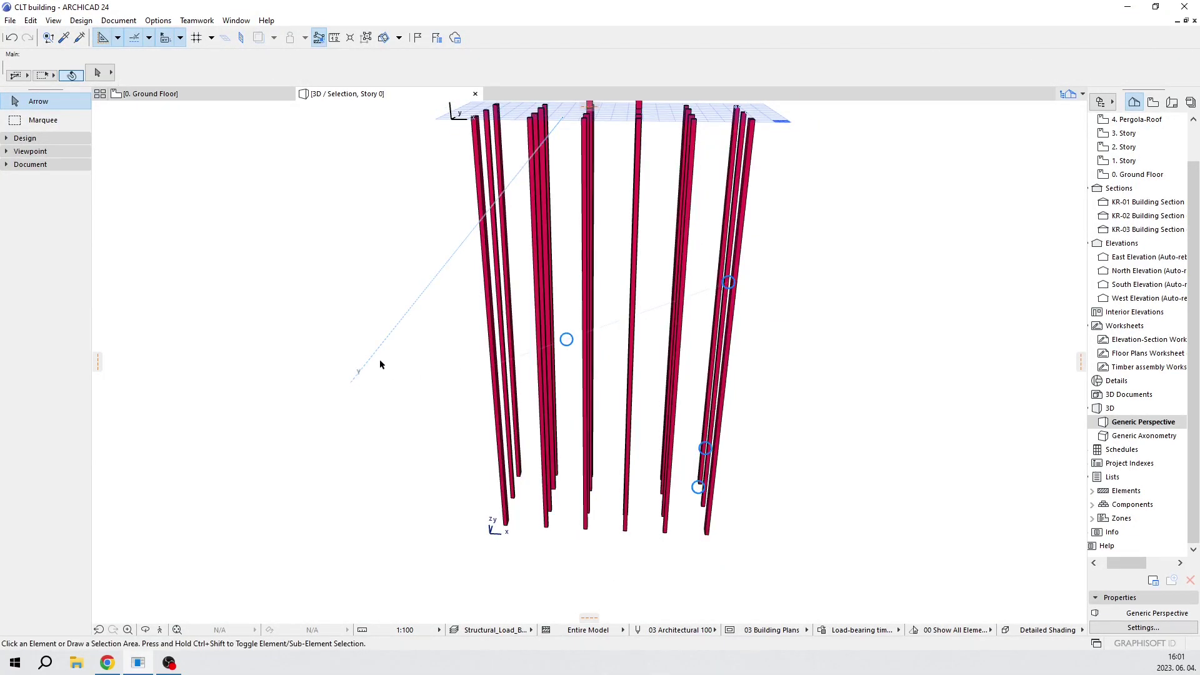
scroll(383, 364, "down", 2)
middle_click_drag(707, 407, 823, 271, "shift")
scroll(647, 334, "up", 3)
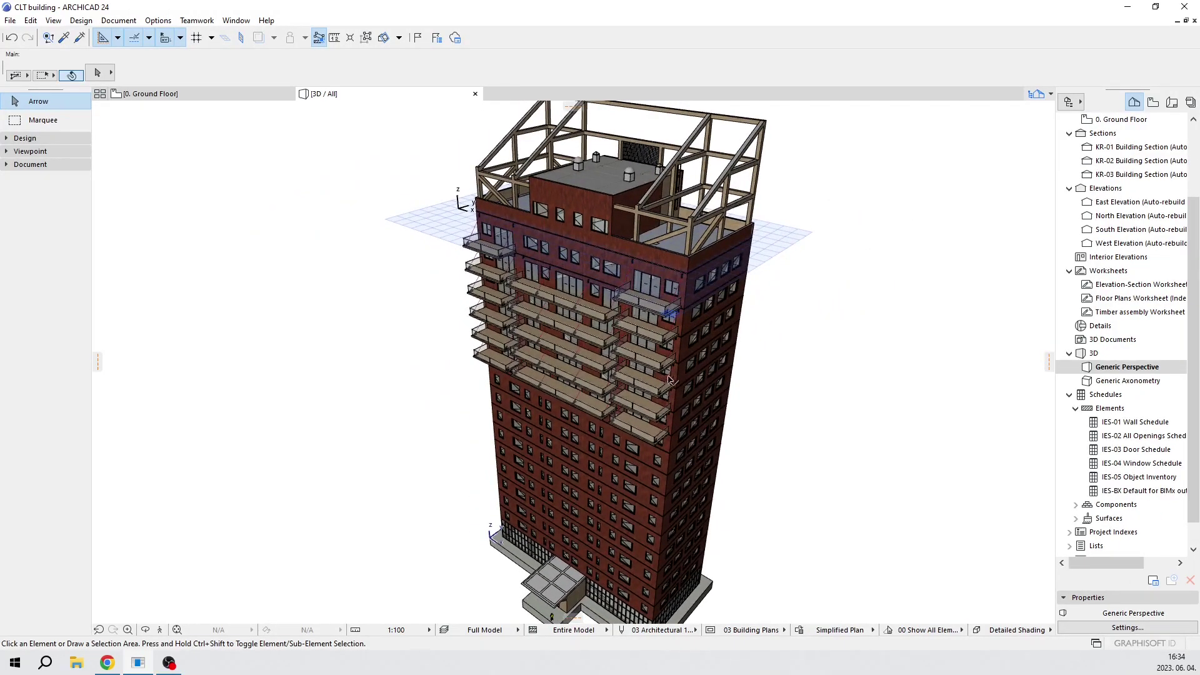
Switch the 3D view to the Structural_Load_Bearing layer combination and the Load-bearing timber columns graphic override
scroll(668, 379, "up", 3)
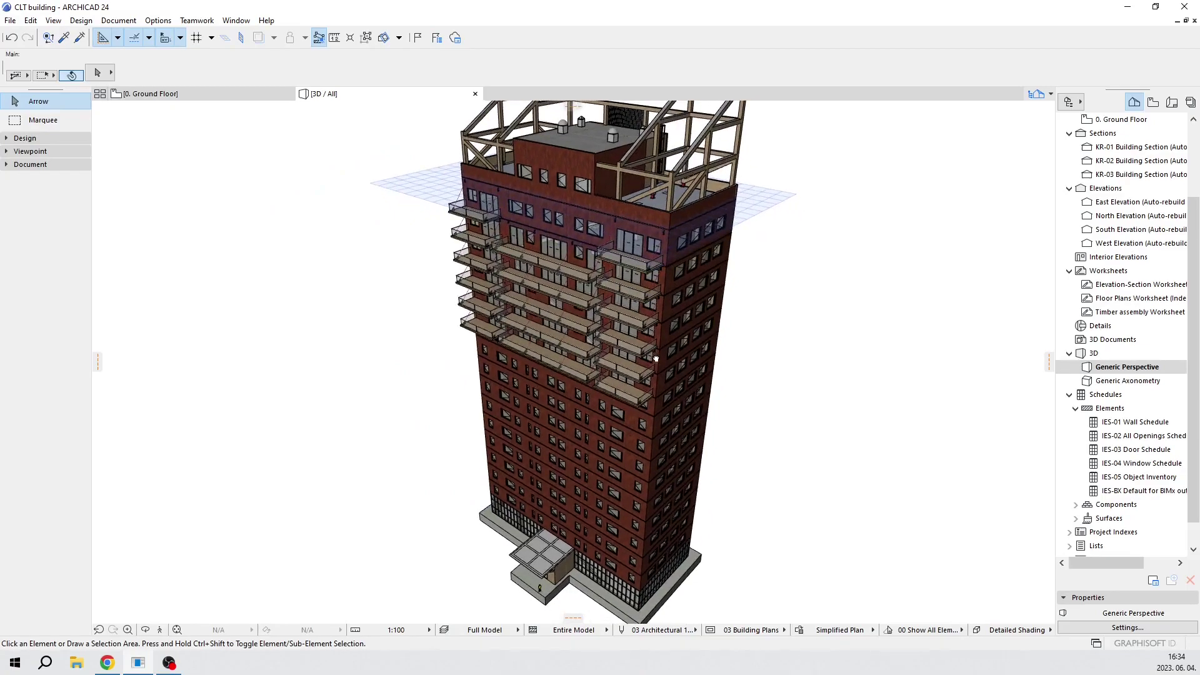
left_click(516, 636)
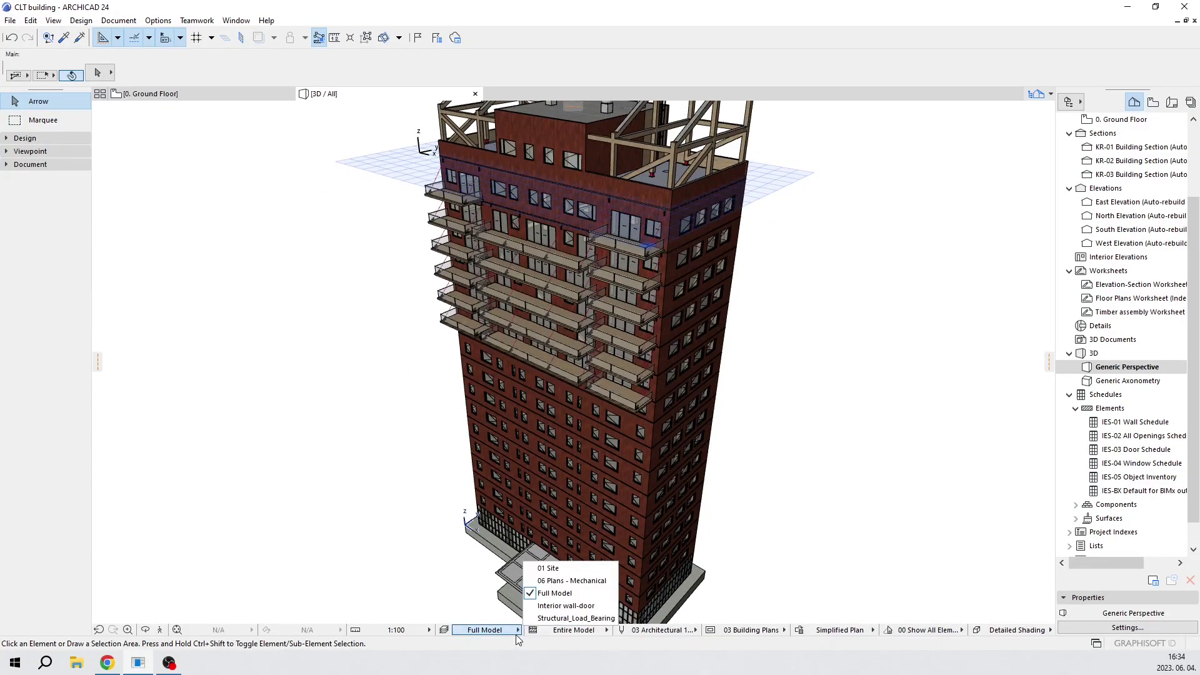
left_click(568, 619)
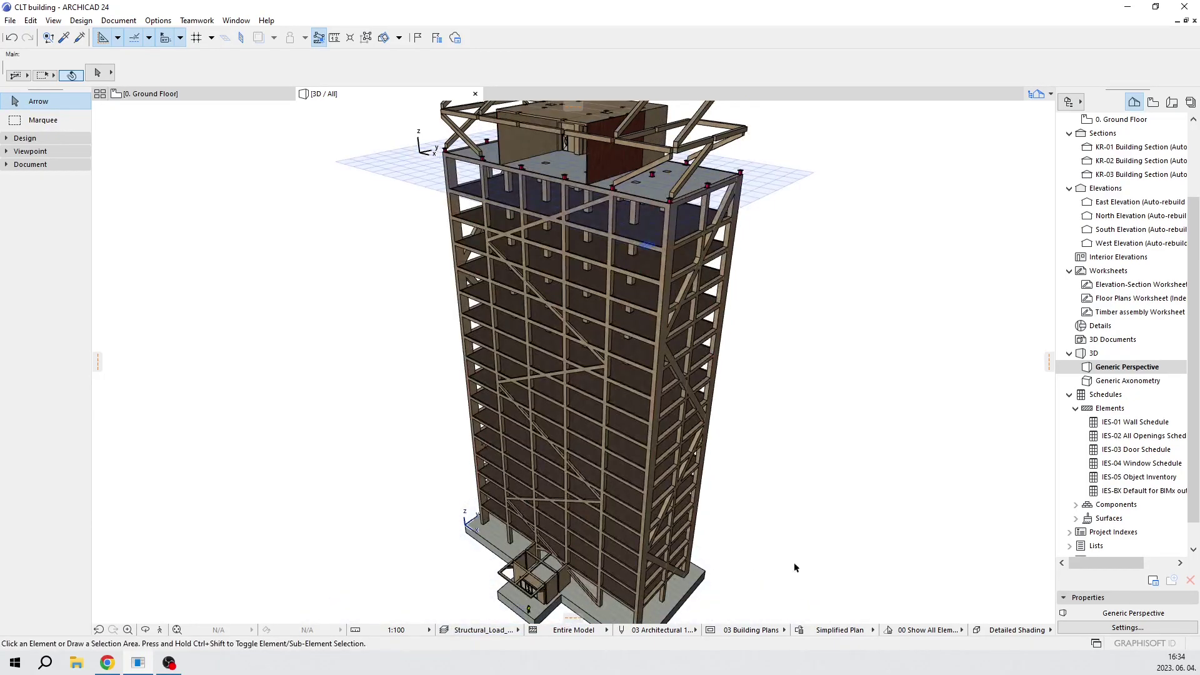
left_click(873, 630)
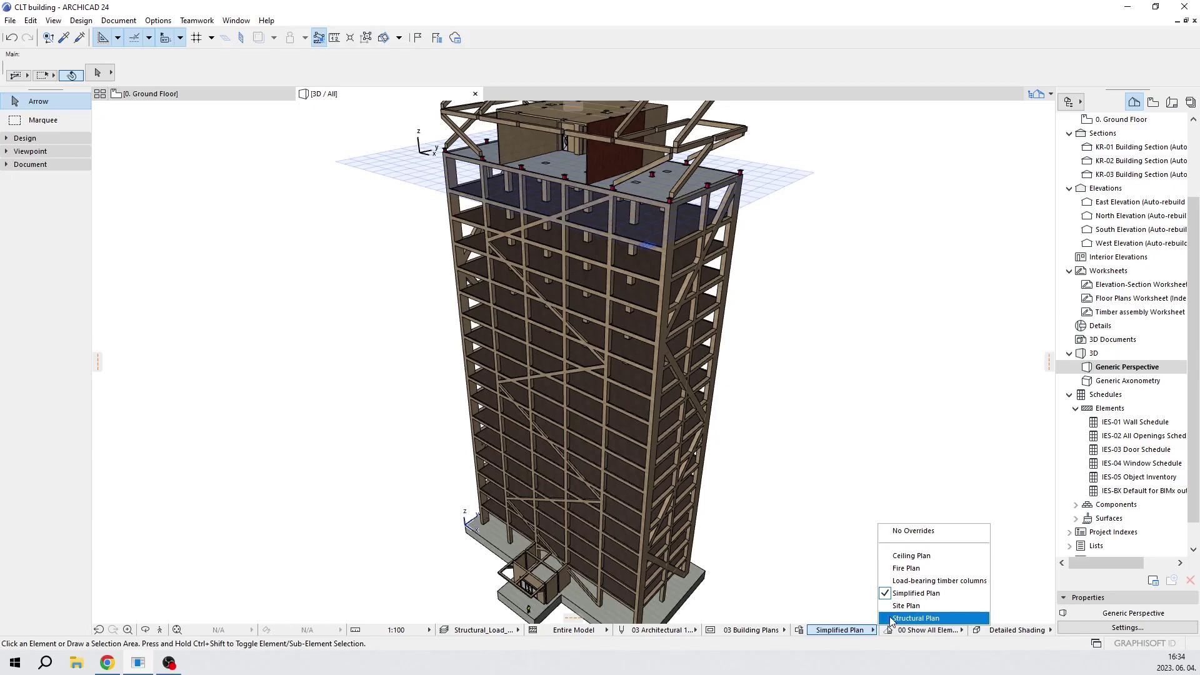
left_click(942, 582)
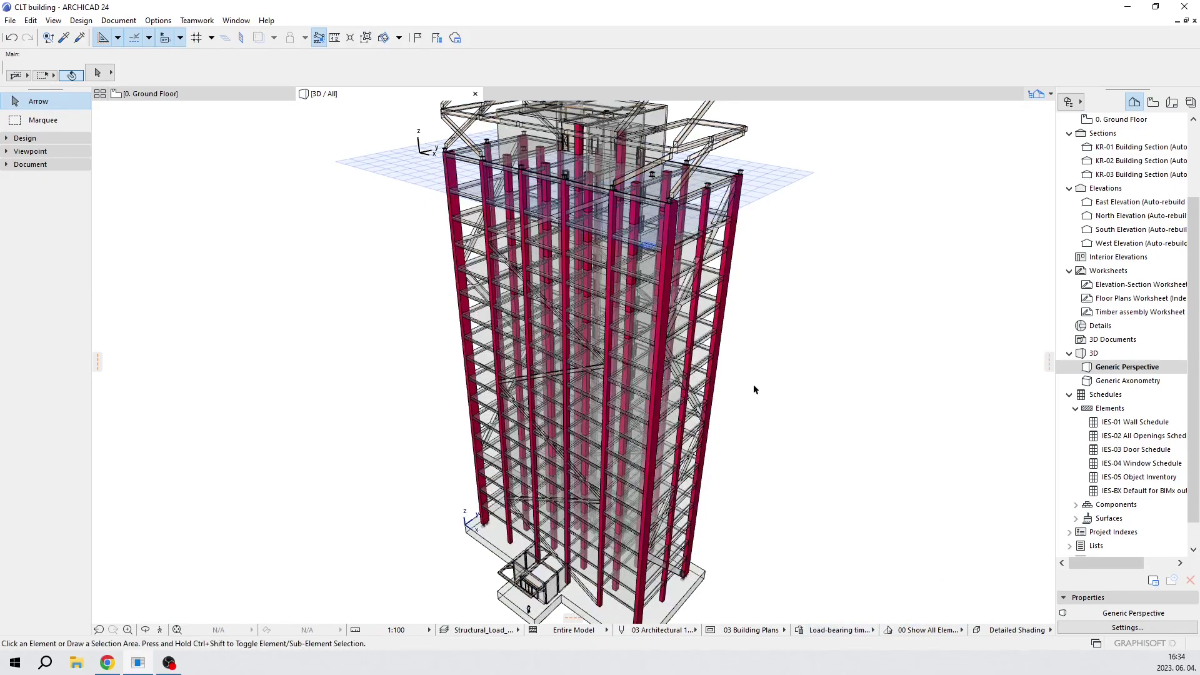
Select the upper front corner column in the 3D model to inspect it, and clear the selection
scroll(655, 344, "up", 5)
left_click(665, 306)
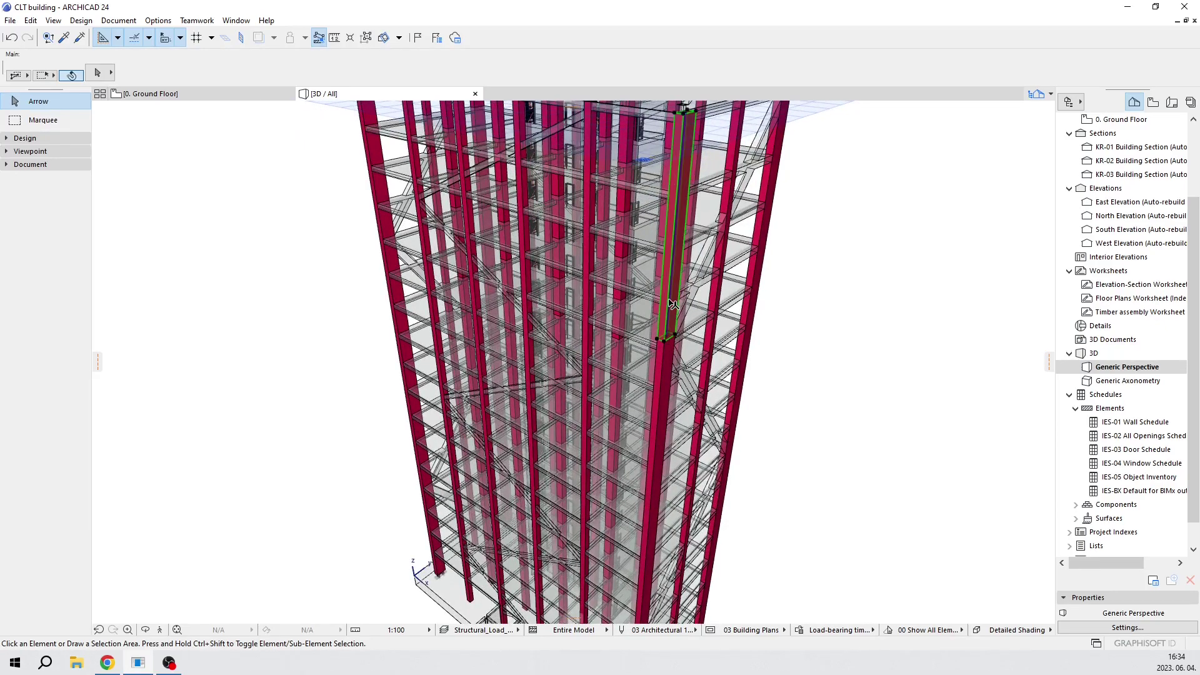
left_click(898, 366)
middle_click_drag(841, 302, 779, 346)
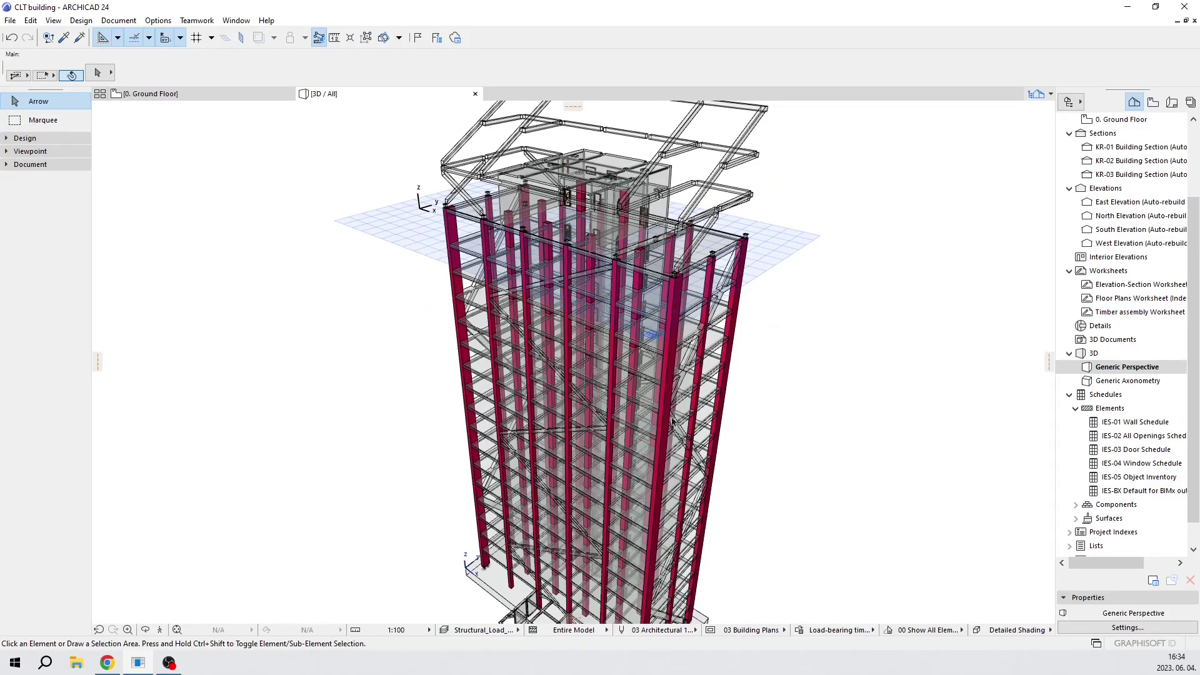
Set the 3D view to the Full Model layer combination and the Simplified Plan graphic override
left_click(517, 632)
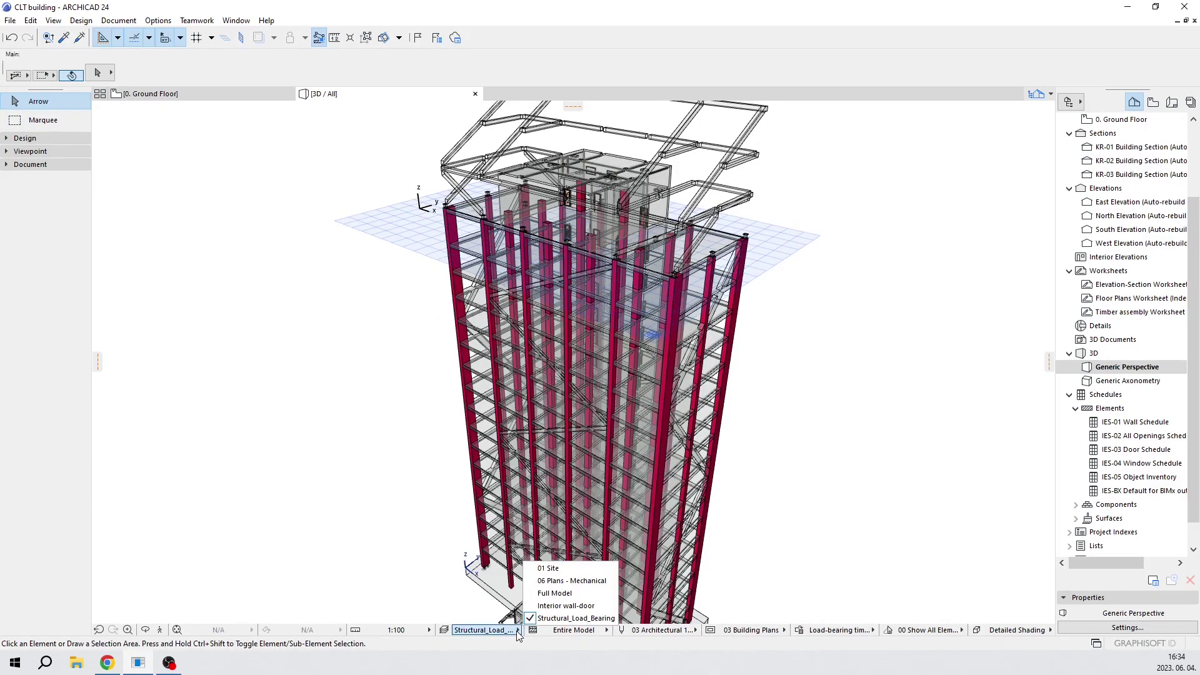
left_click(563, 593)
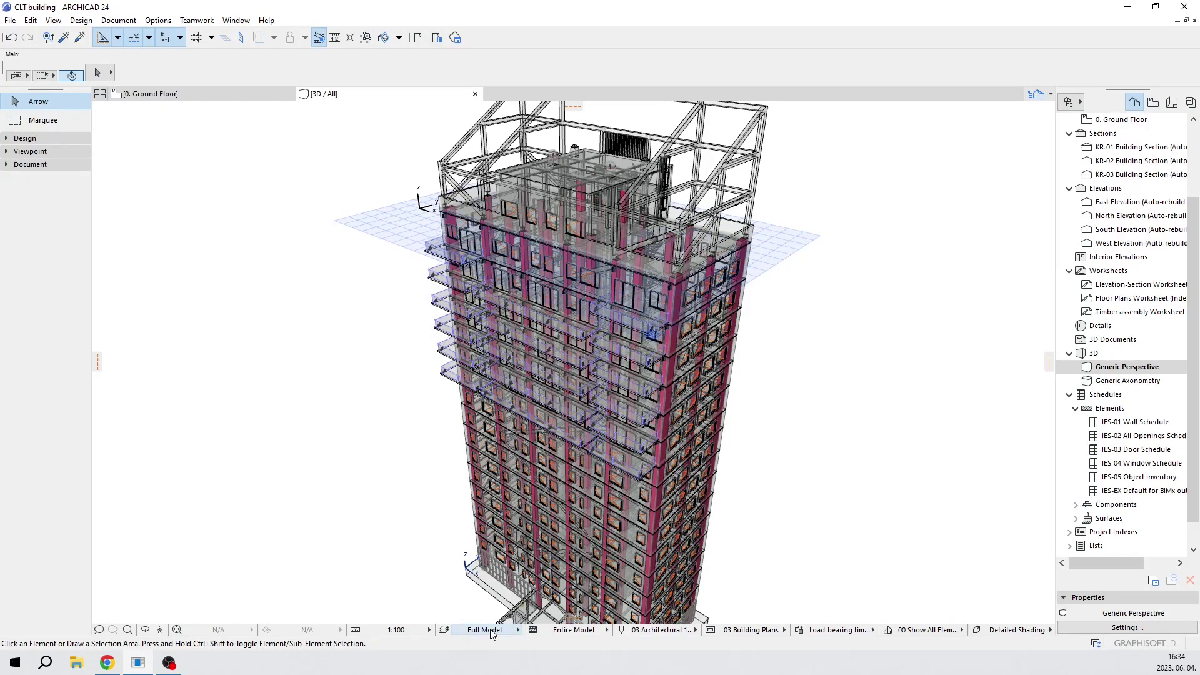
left_click(874, 630)
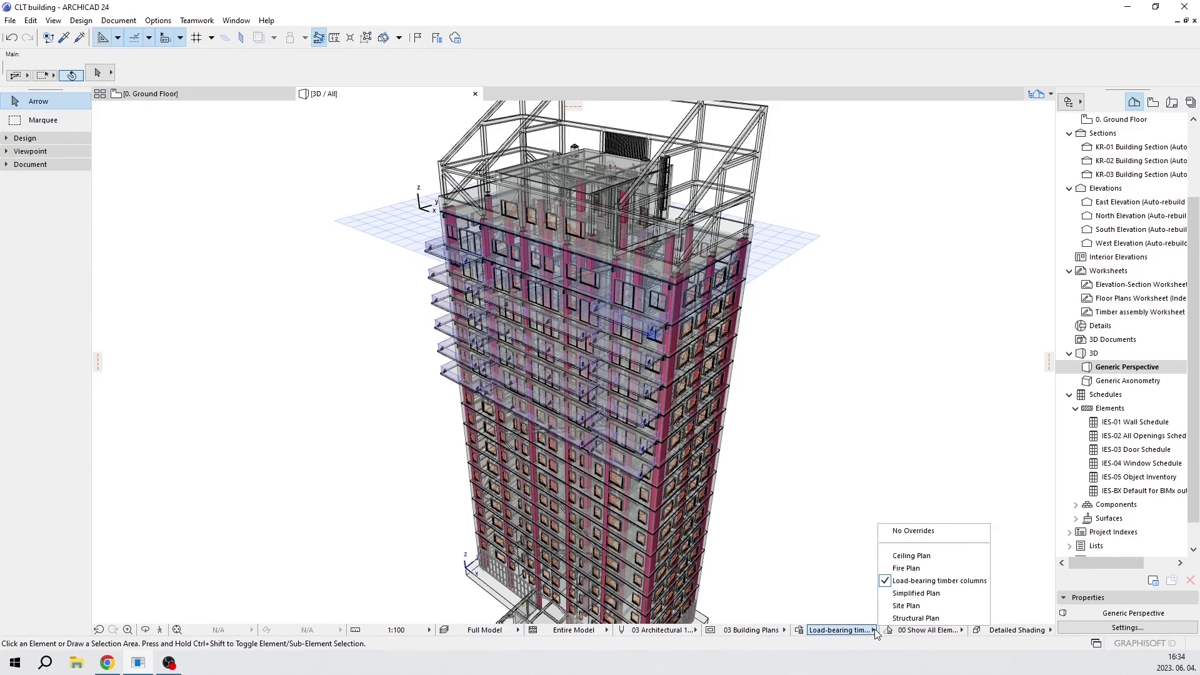
left_click(916, 593)
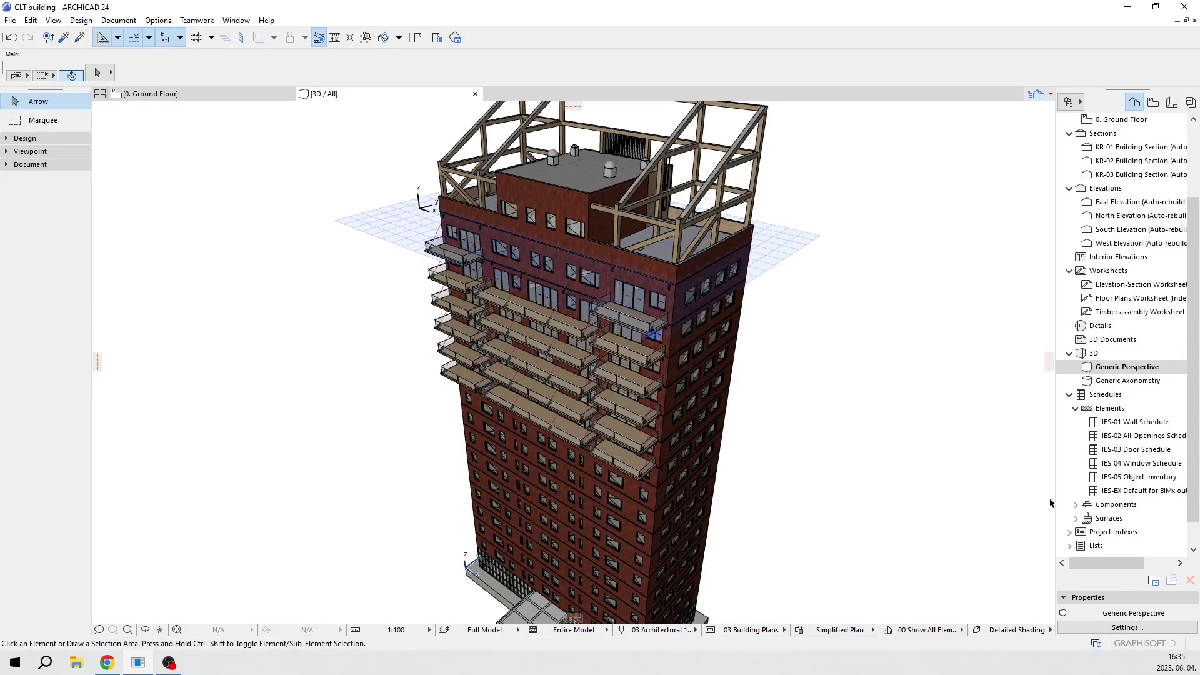
Locate Schedules in the project map and show its categories with the Elements group collapsed
left_click(1070, 395)
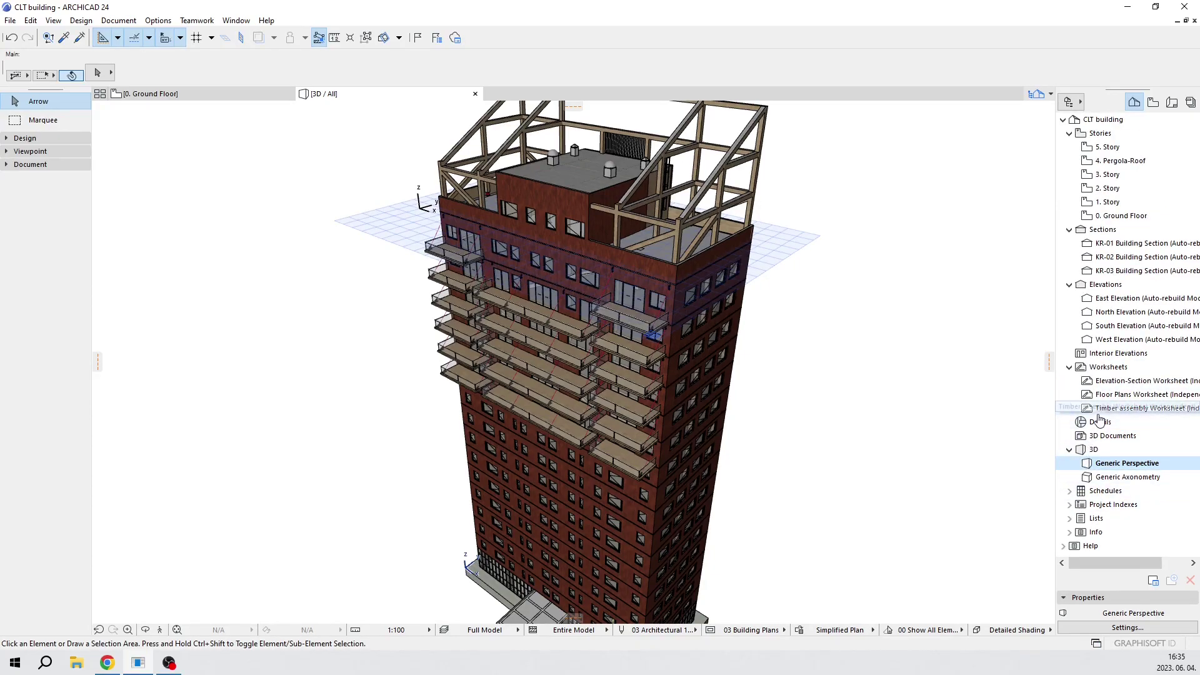
left_click(1097, 494)
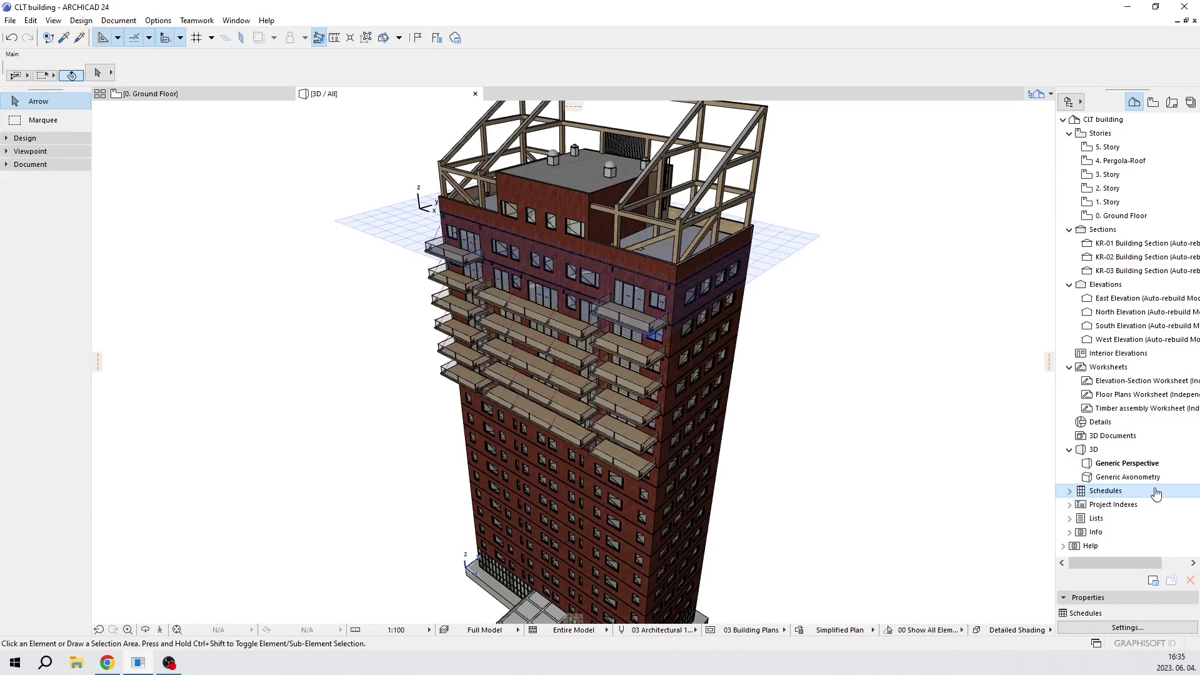
left_click(1070, 491)
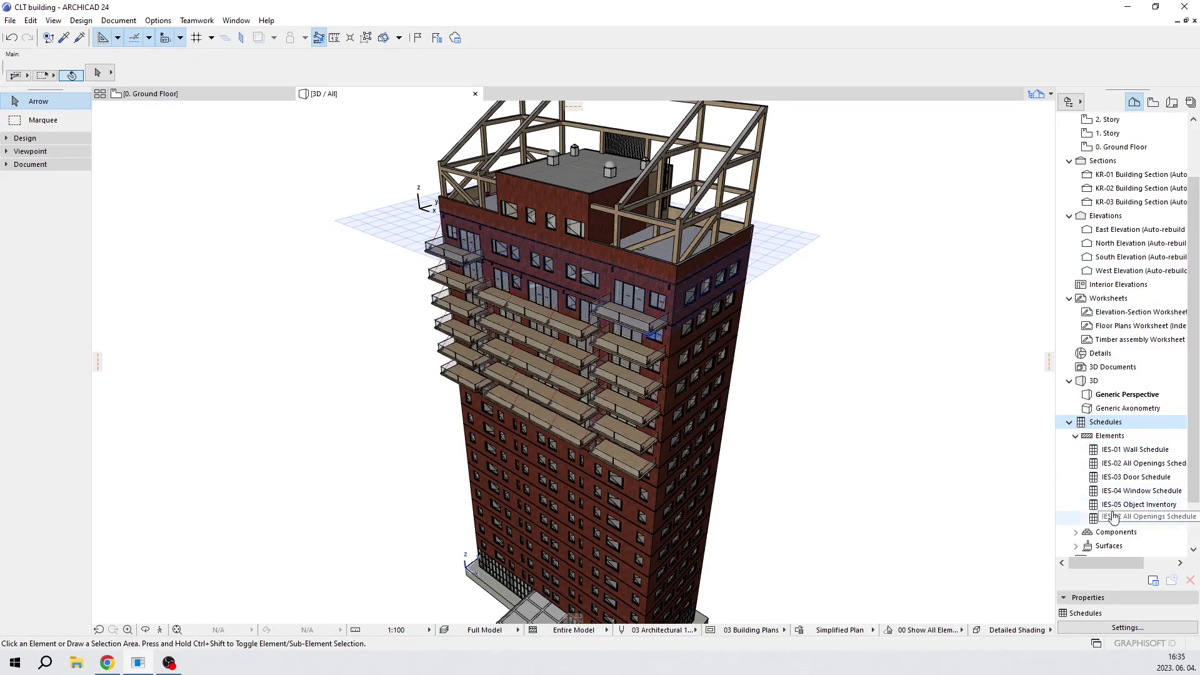
left_click(1076, 437)
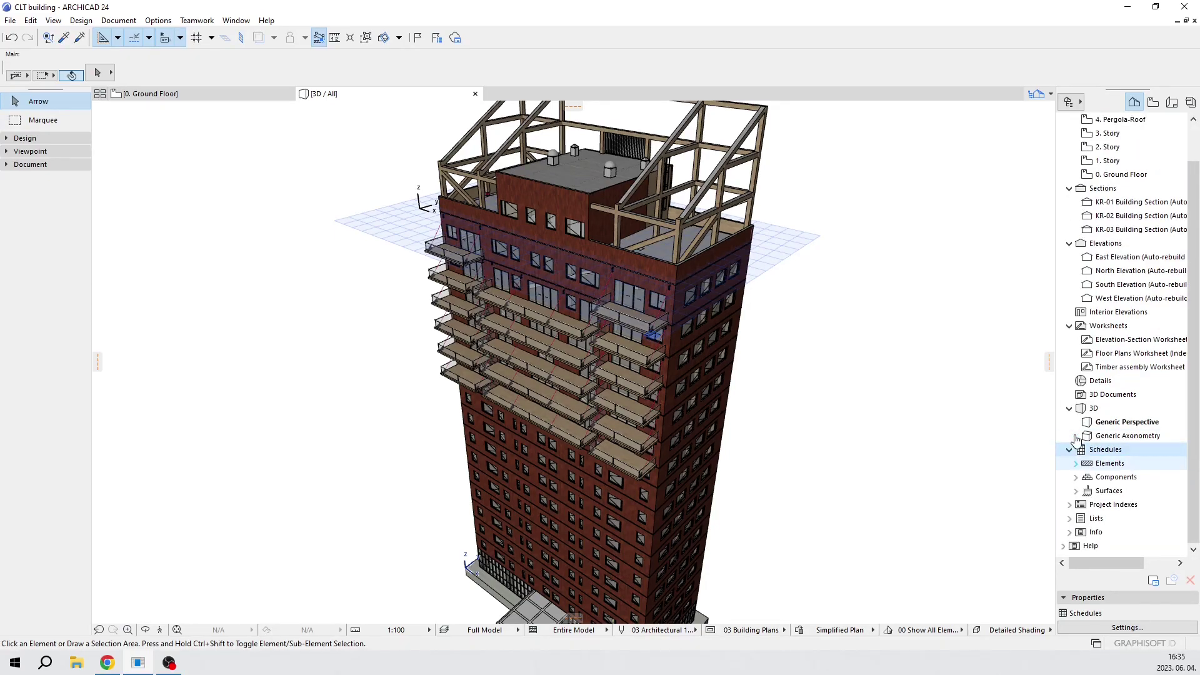
Create a new schedule scheme of type Elements named "Timber column volume / m3"
right_click(1122, 456)
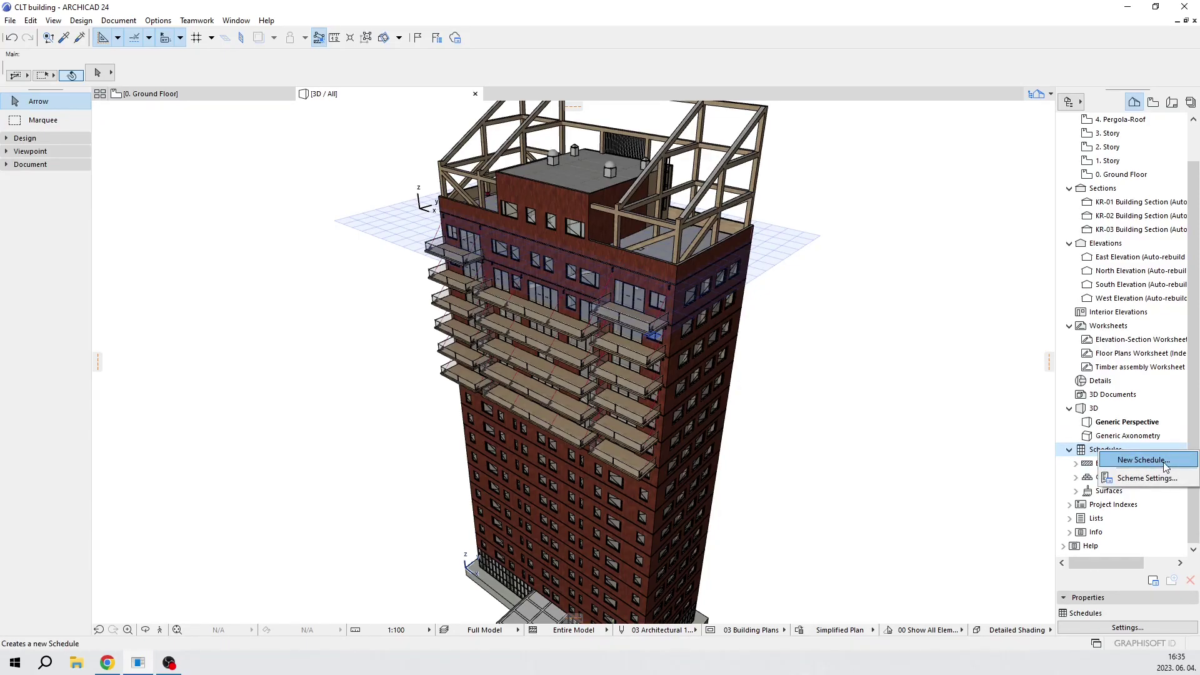
left_click(1141, 460)
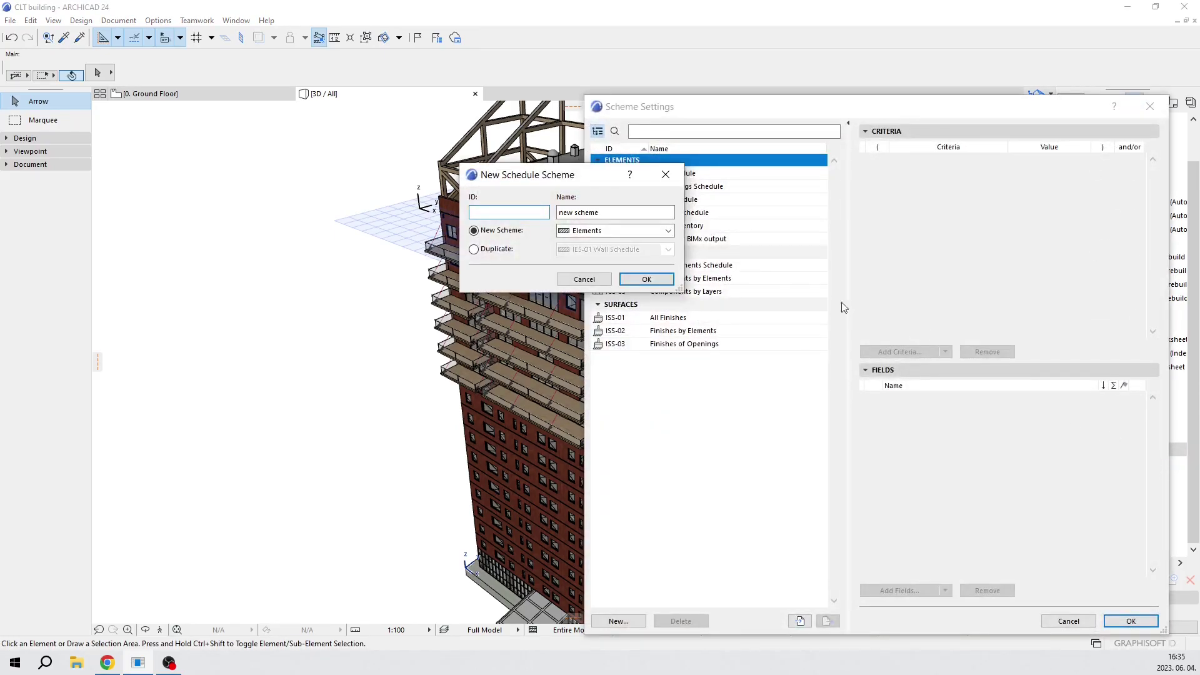
left_click_drag(613, 211, 559, 219)
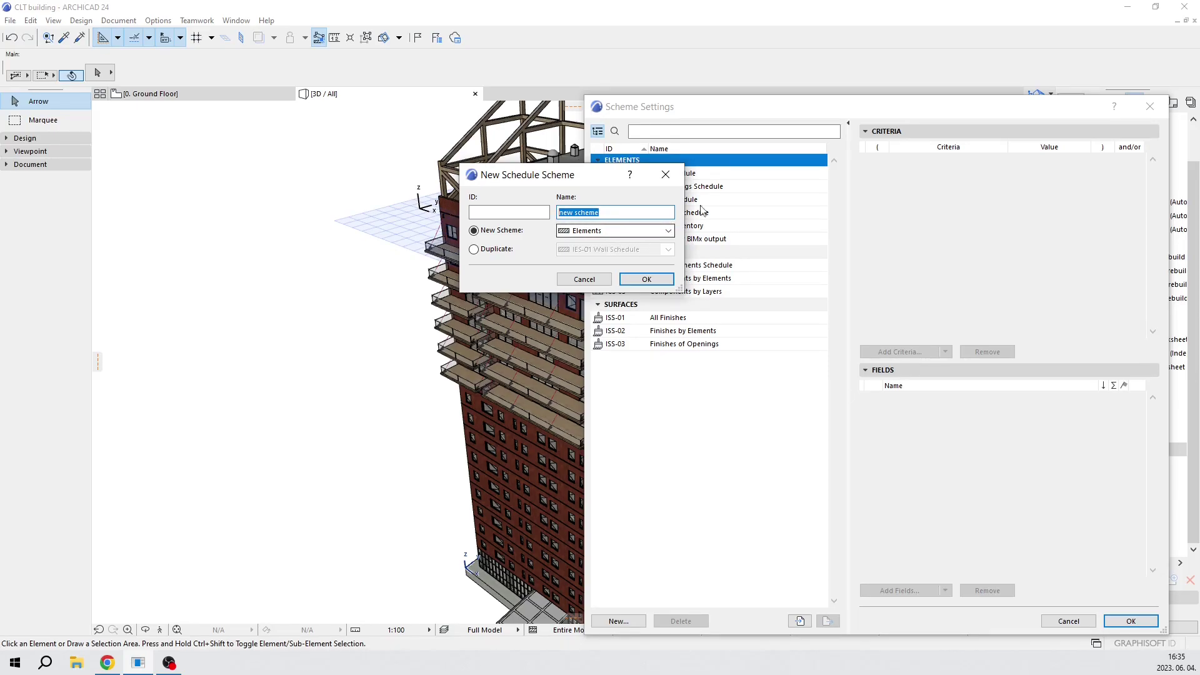
type("Timber column volume / m3")
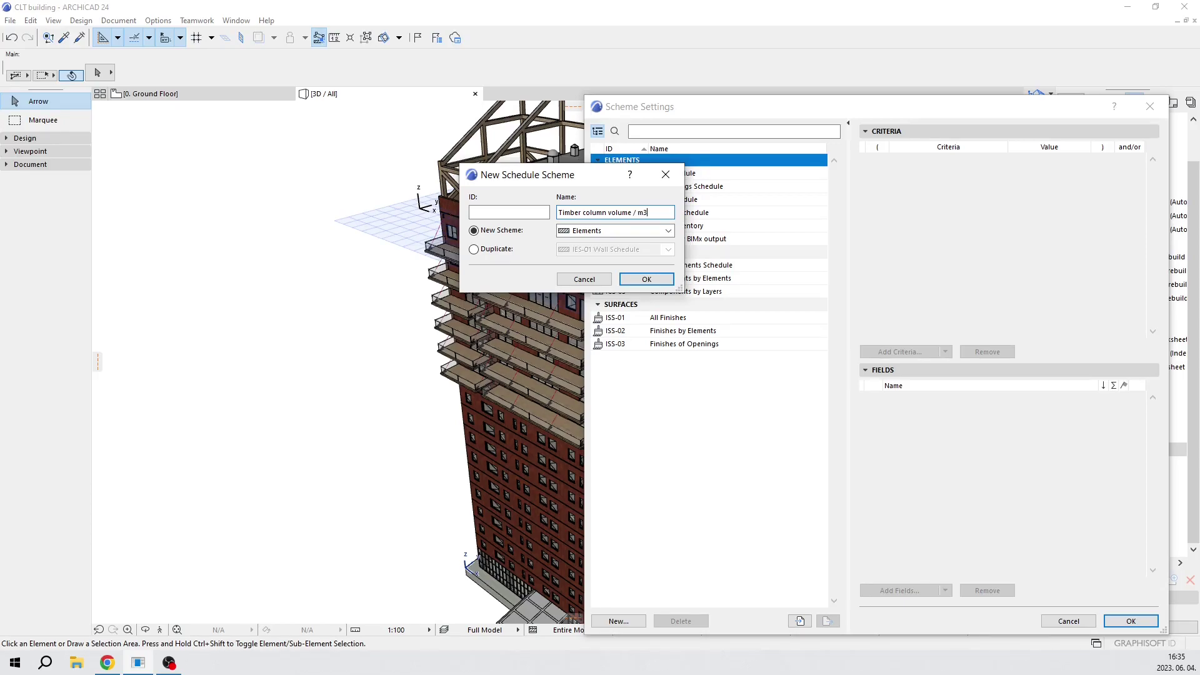
left_click(668, 230)
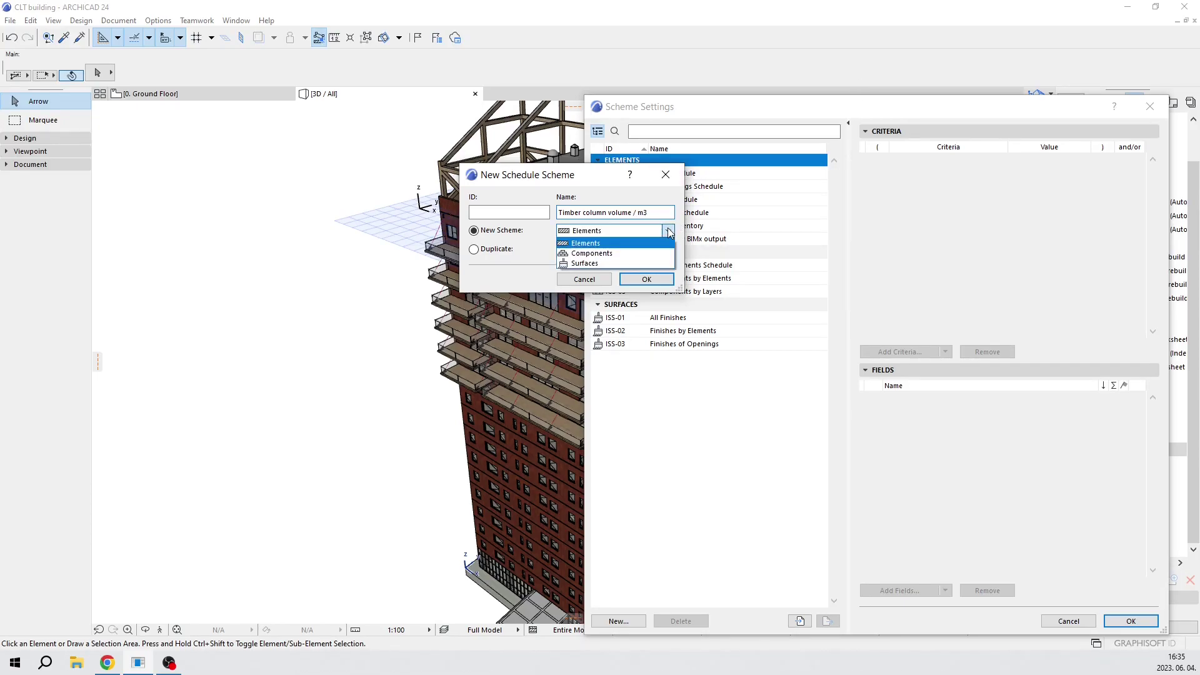
left_click(611, 243)
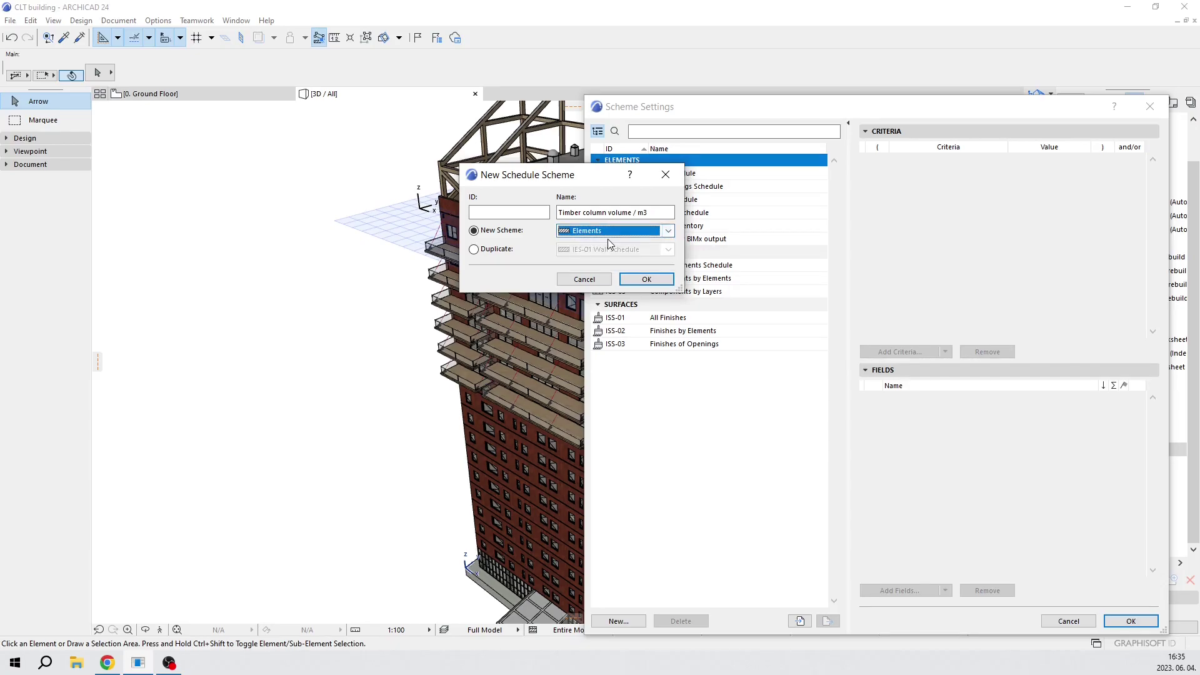
left_click(647, 280)
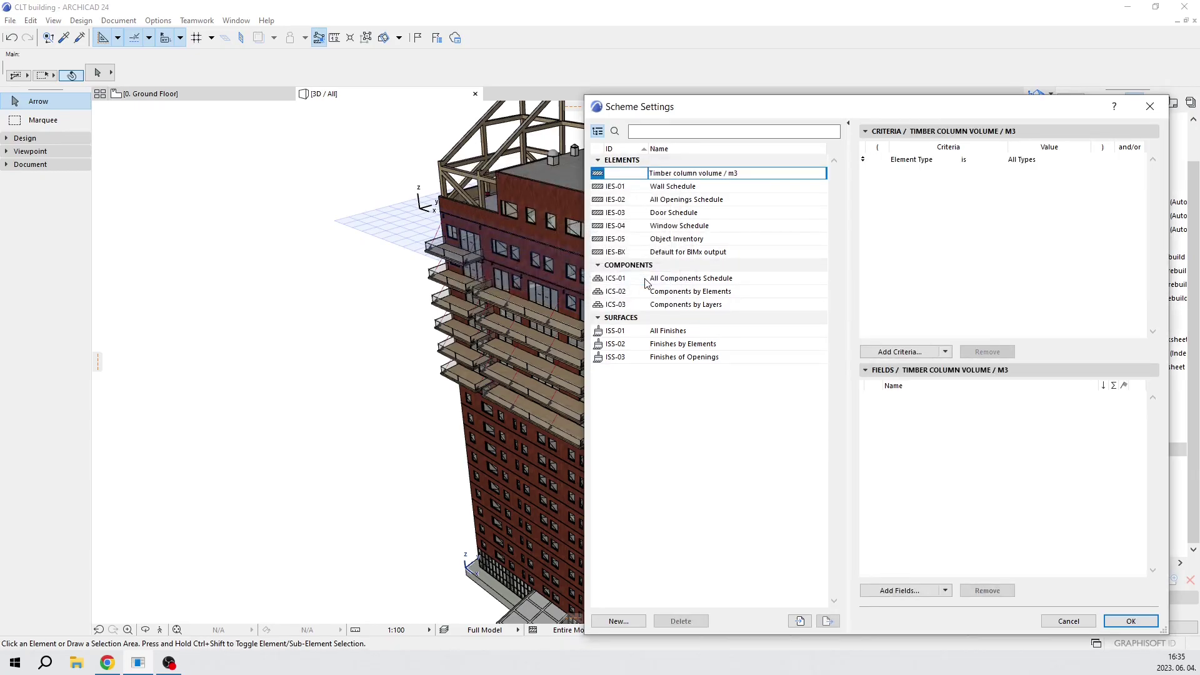
Examine the criteria and fields of the Wall Schedule and All Openings Schedule schemes as references
left_click_drag(859, 107, 626, 95)
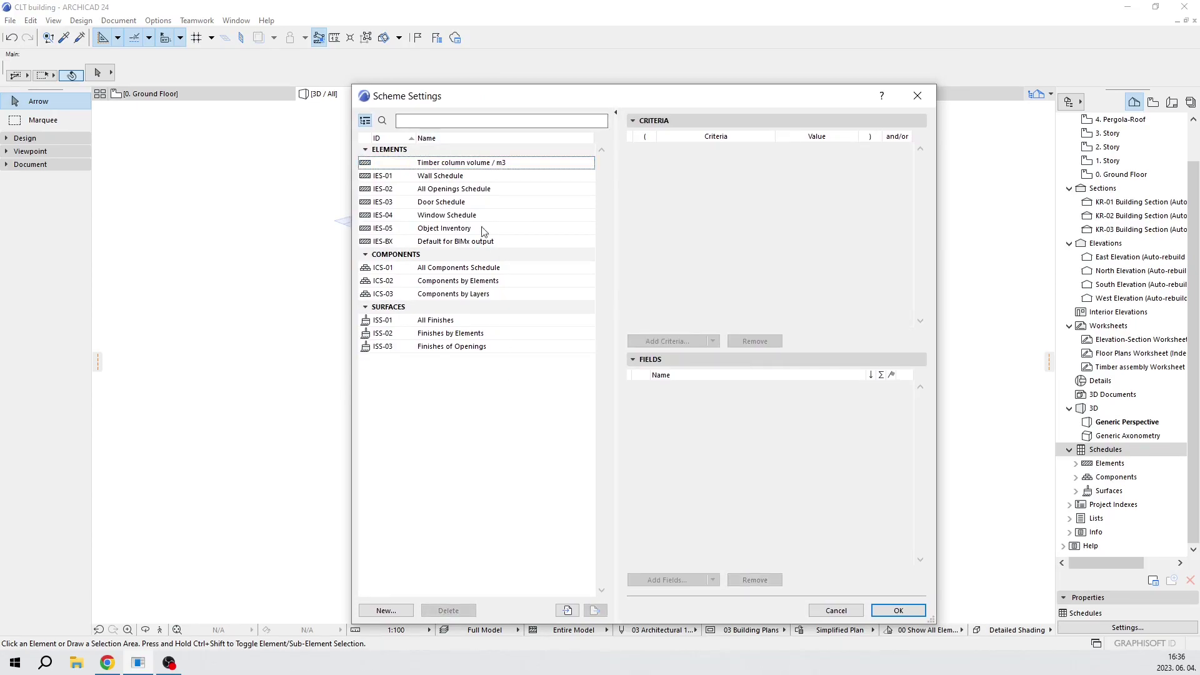
left_click(454, 177)
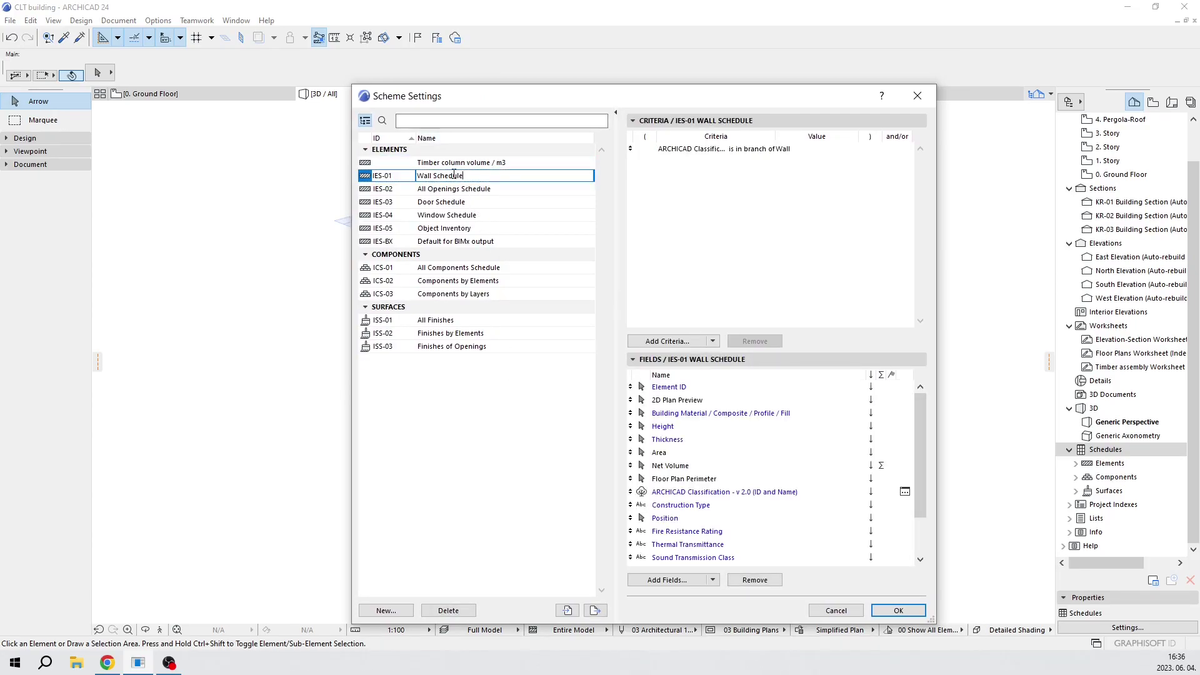
left_click(452, 190)
Add a second Element Type criterion set to Column in the "Timber column volume / m3" scheme
left_click(471, 164)
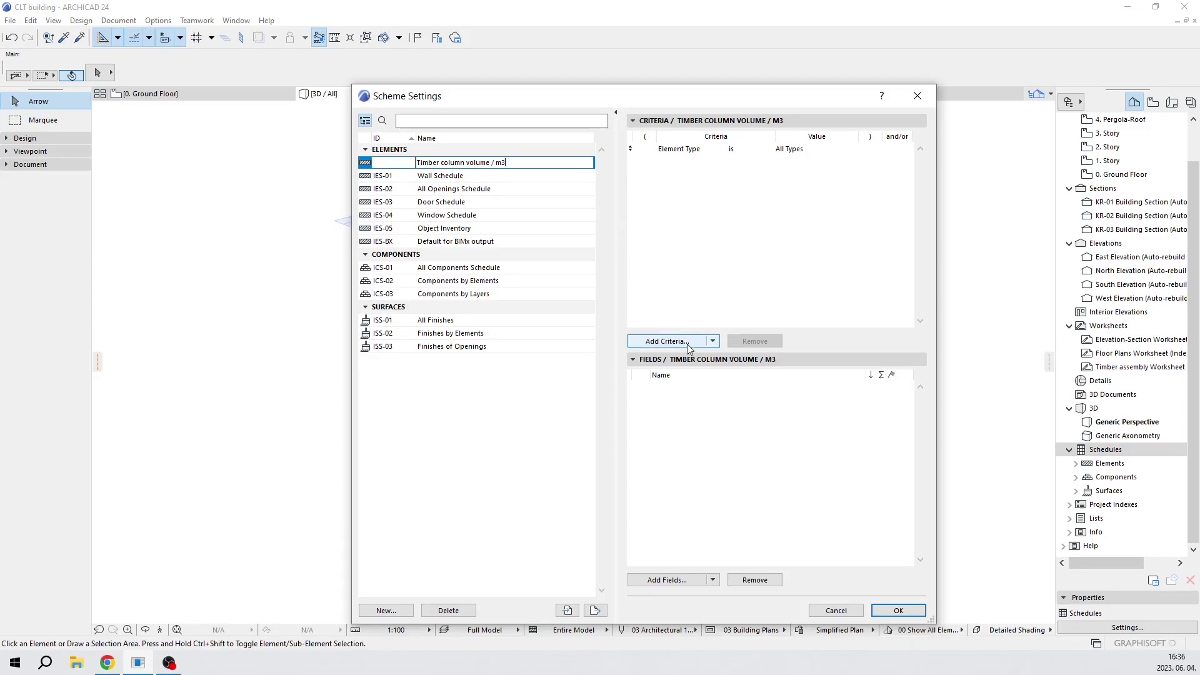
left_click(667, 341)
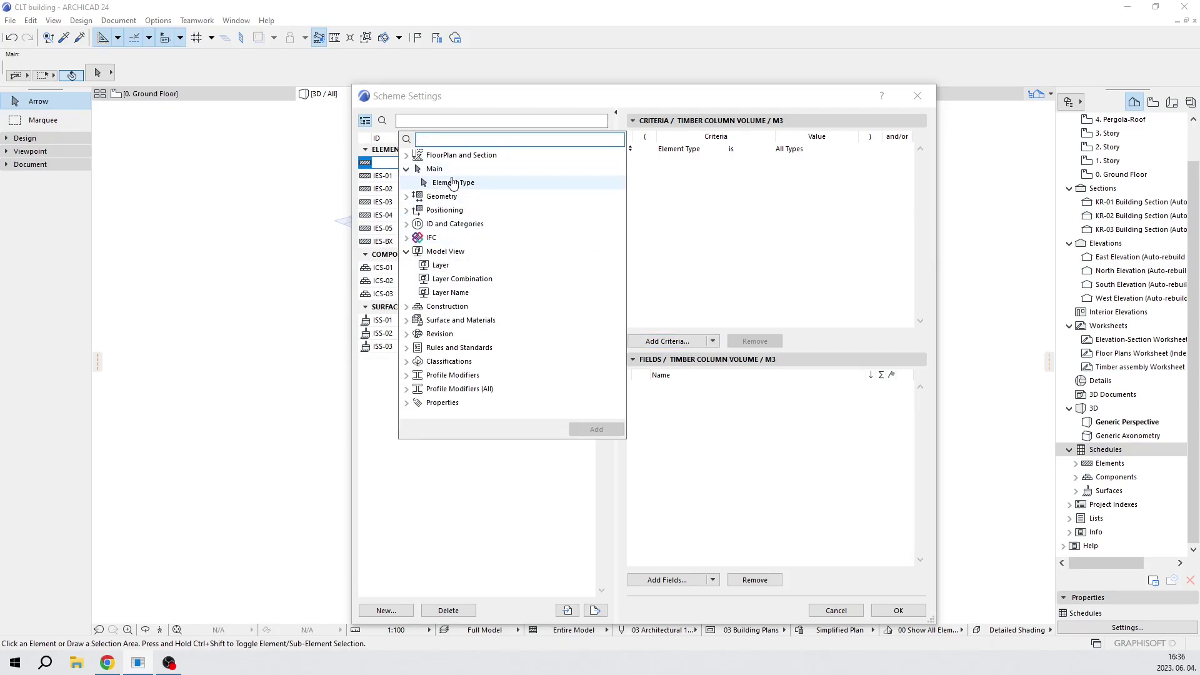
left_click(494, 186)
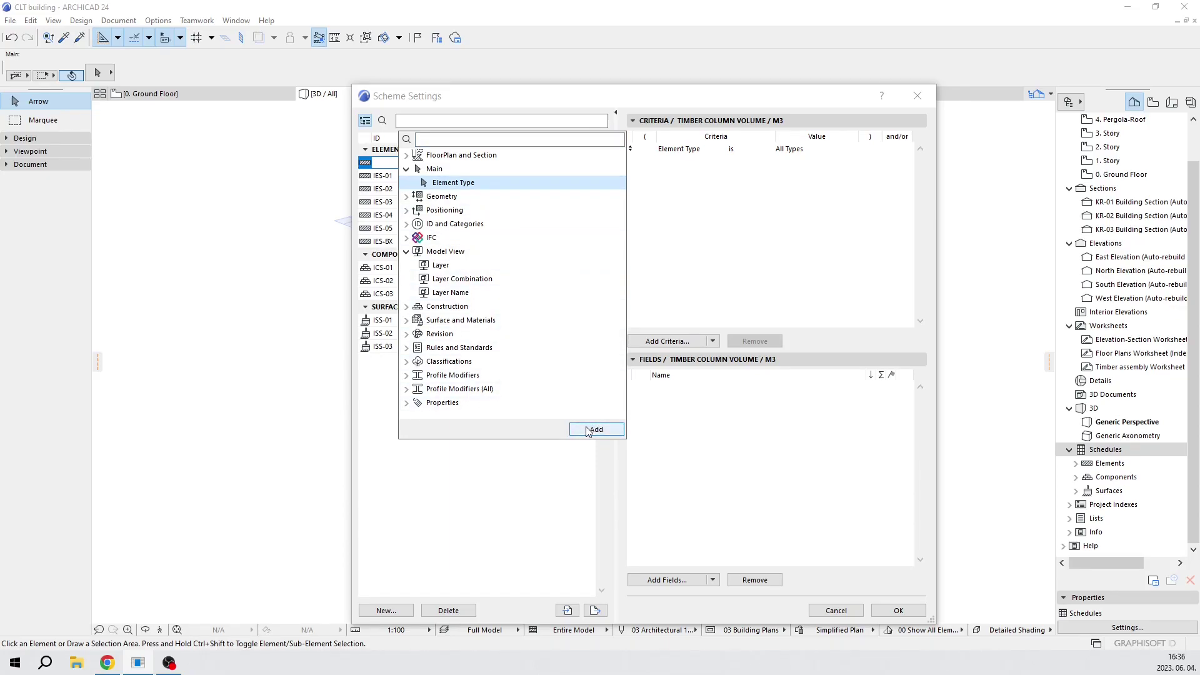
left_click(588, 430)
left_click(771, 265)
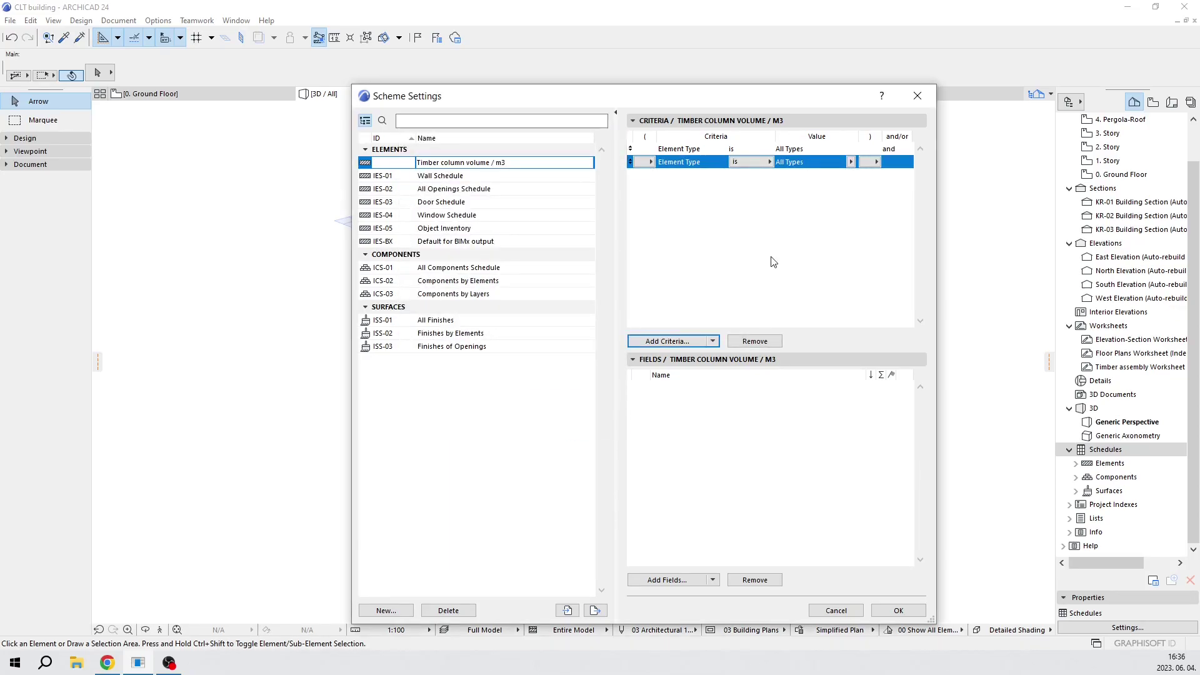
left_click(769, 162)
left_click(791, 162)
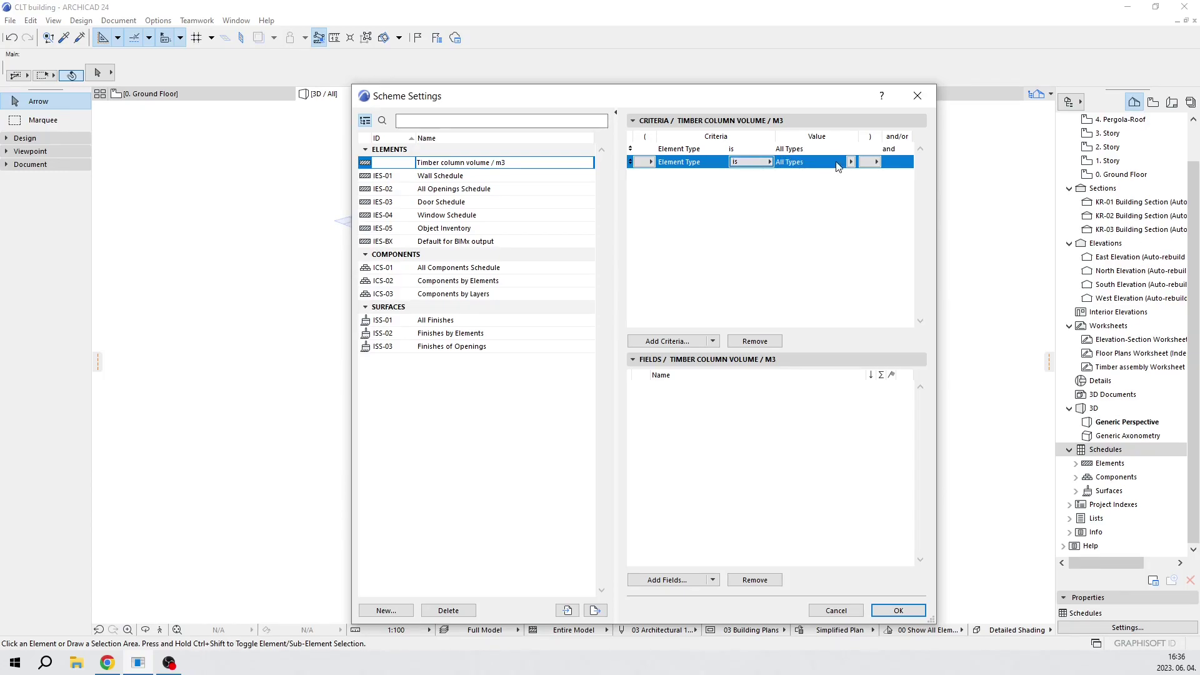
left_click(852, 163)
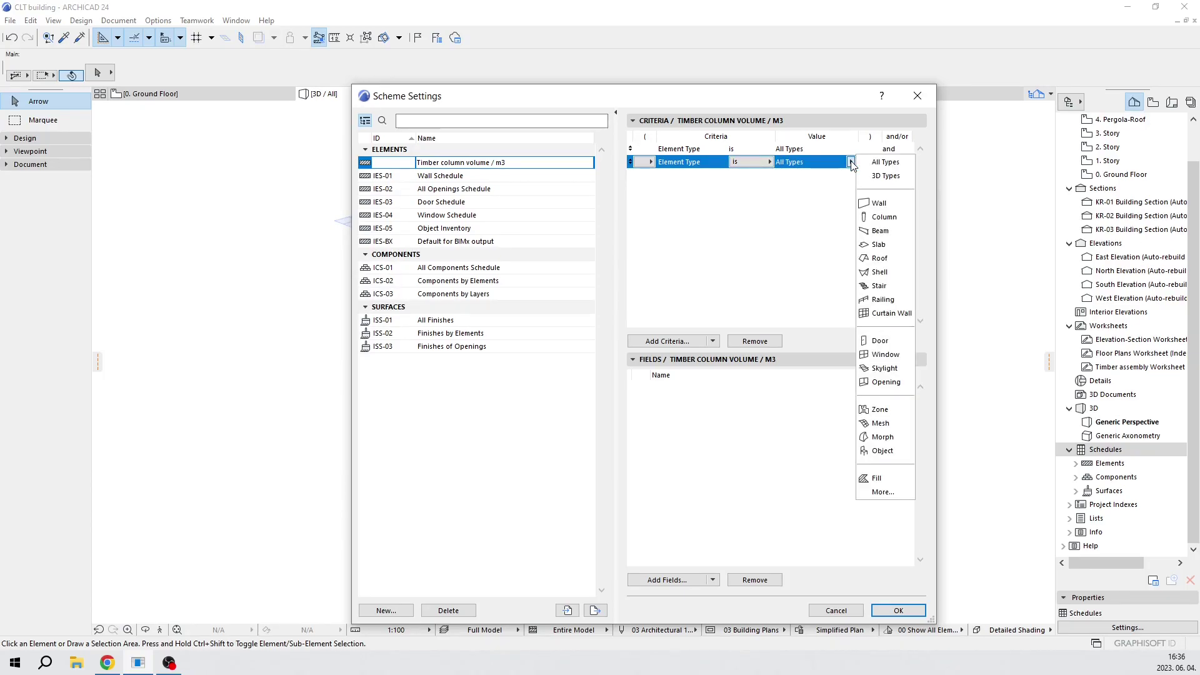
left_click(879, 220)
left_click(755, 215)
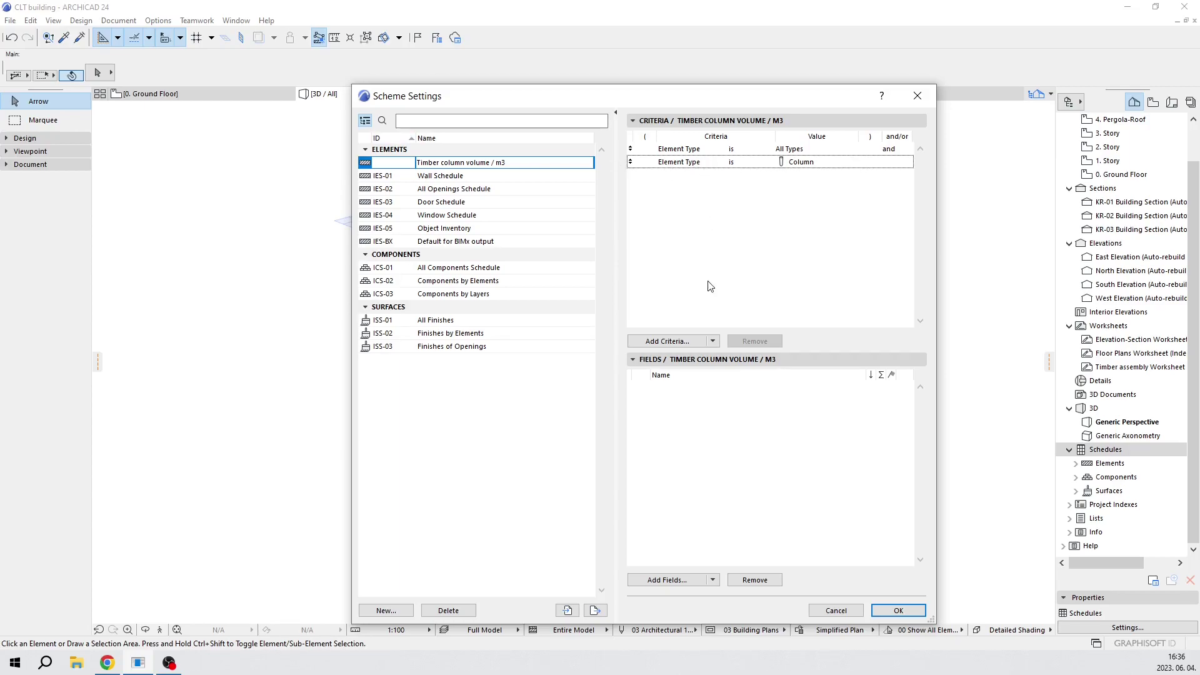
Add a Building Material criterion that contains Timber - Structural to the timber column scheme
left_click(668, 345)
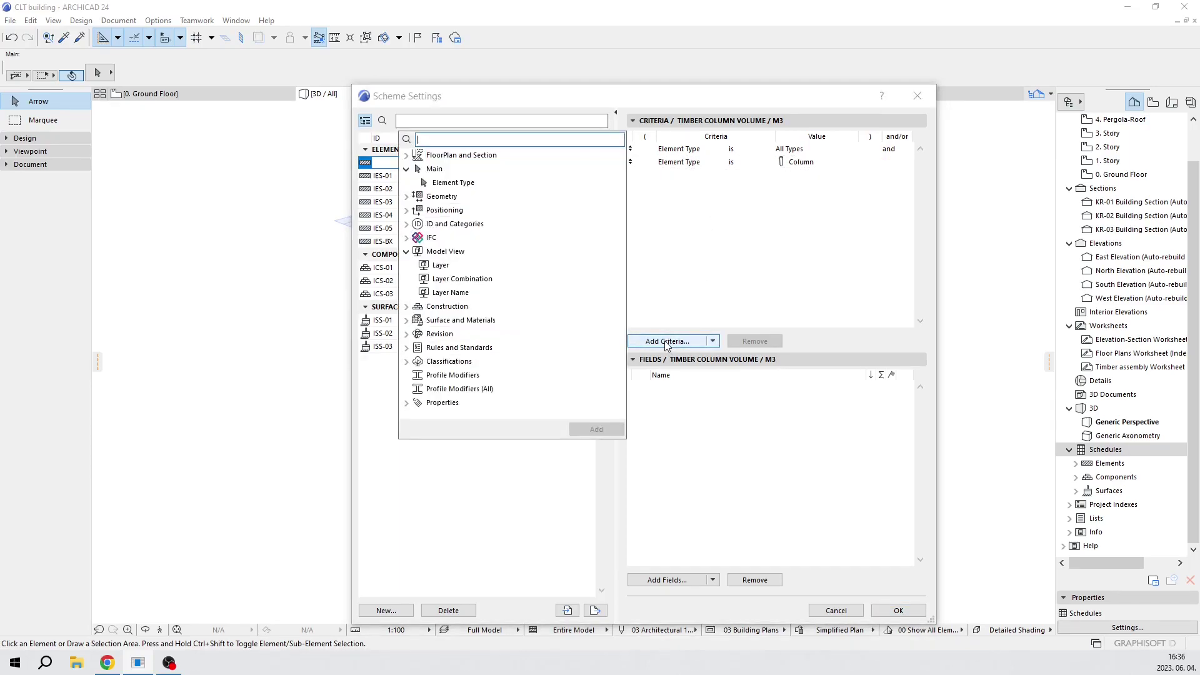
left_click(407, 169)
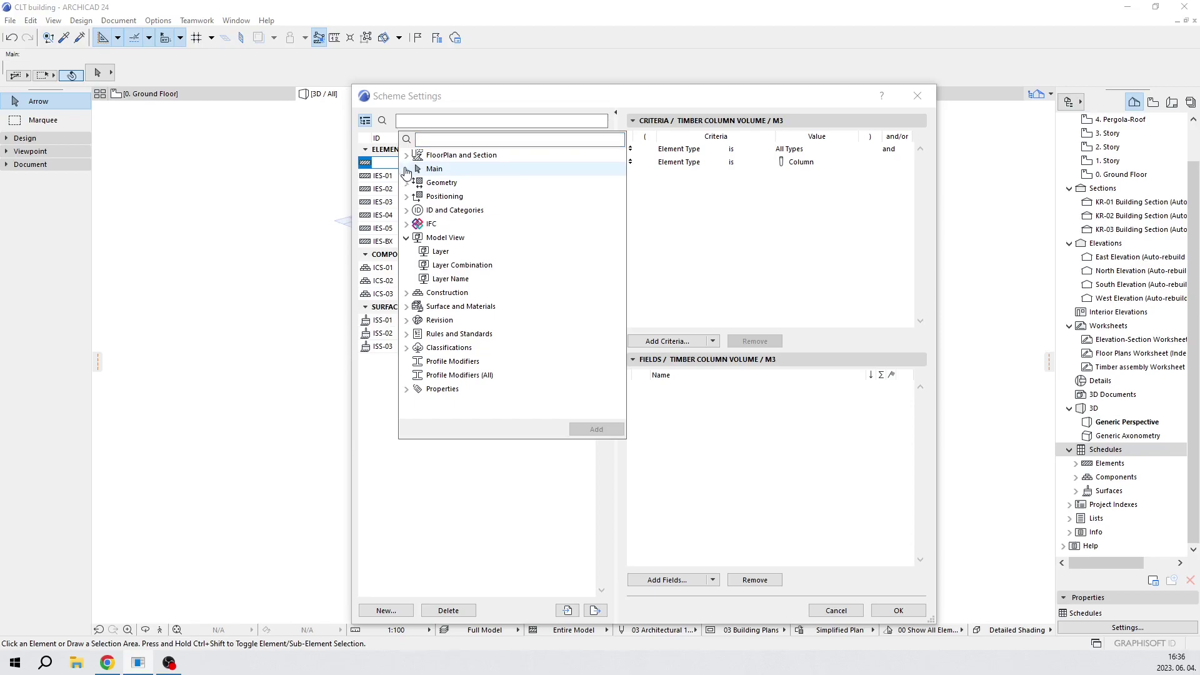
left_click(406, 238)
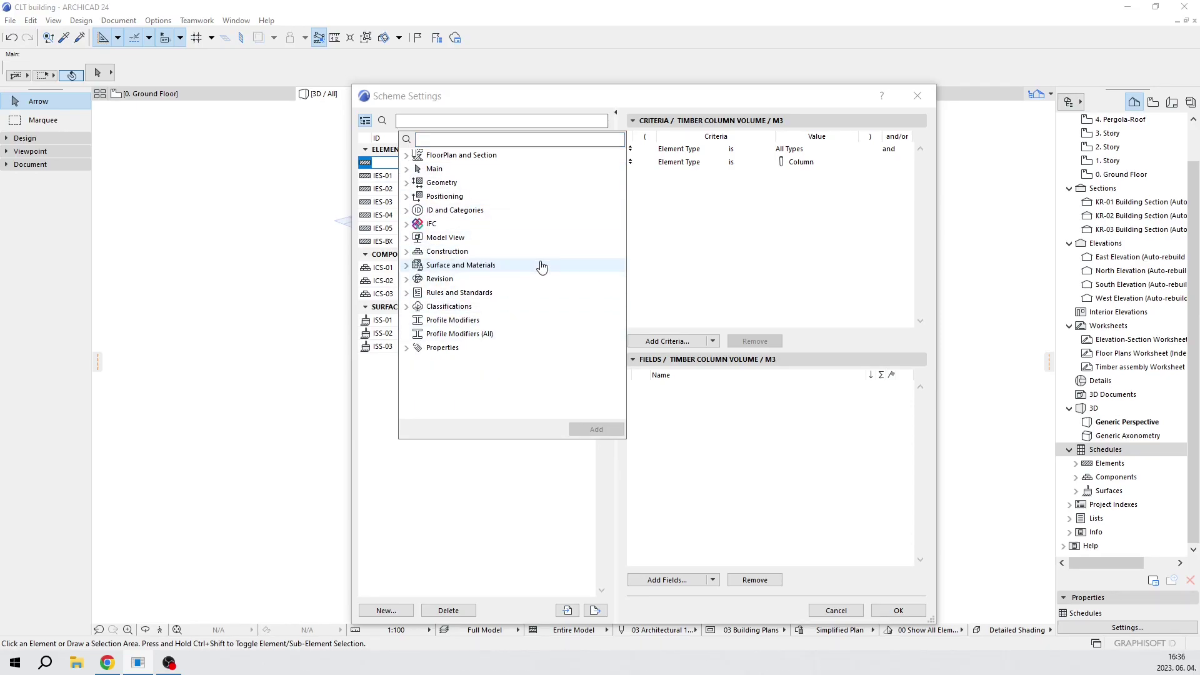
left_click(407, 266)
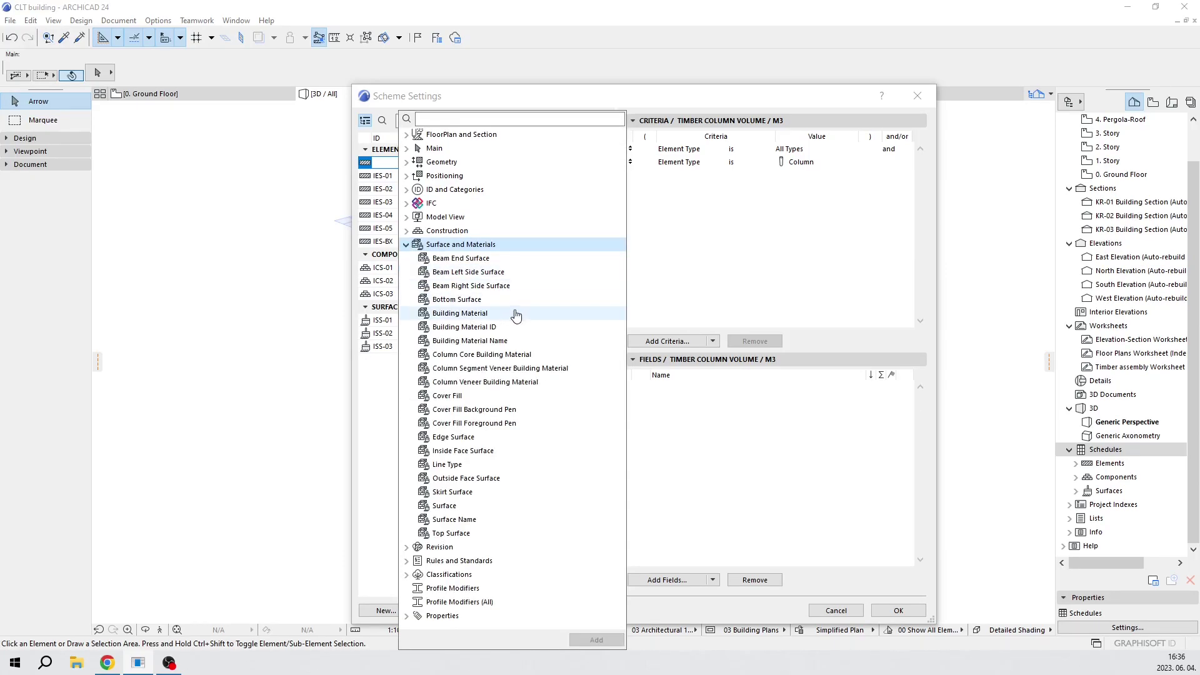
left_click(555, 319)
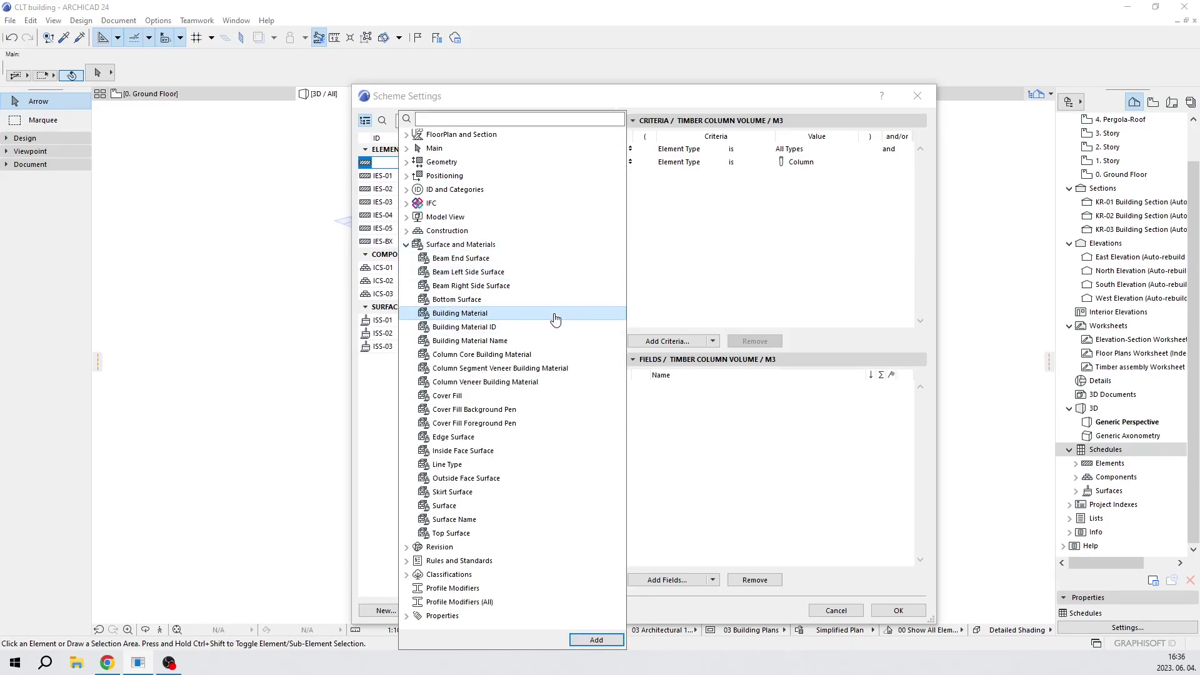
left_click(595, 640)
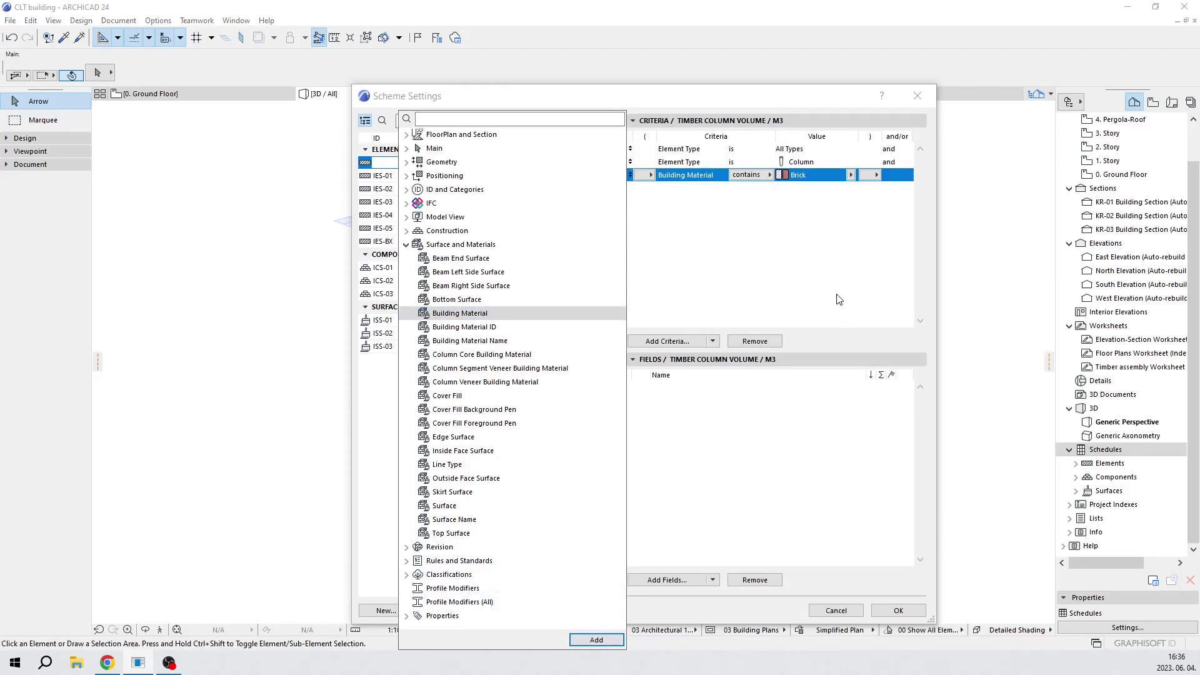
left_click(842, 295)
left_click(851, 176)
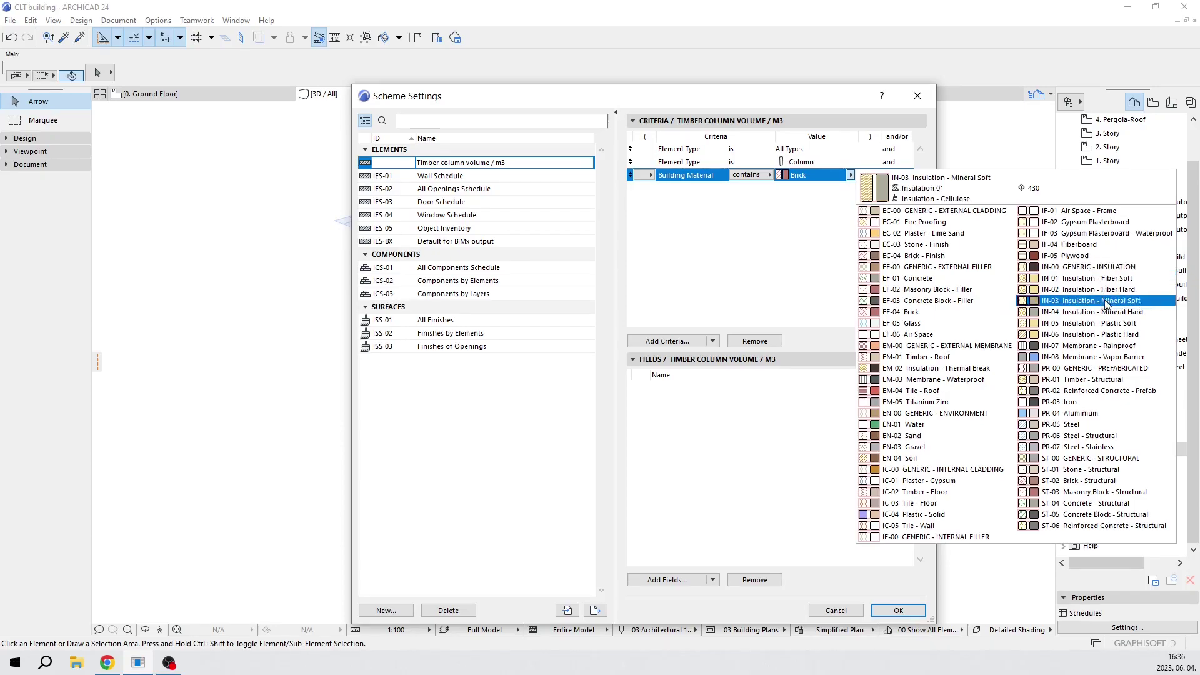
left_click(1135, 383)
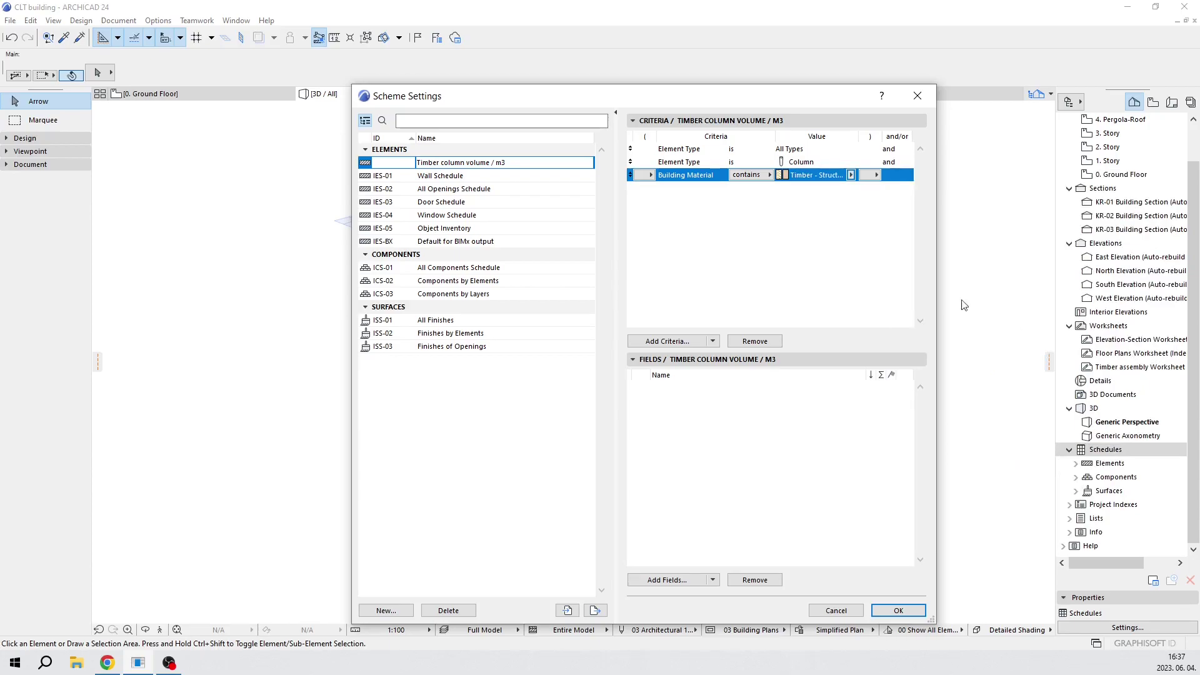
left_click(865, 226)
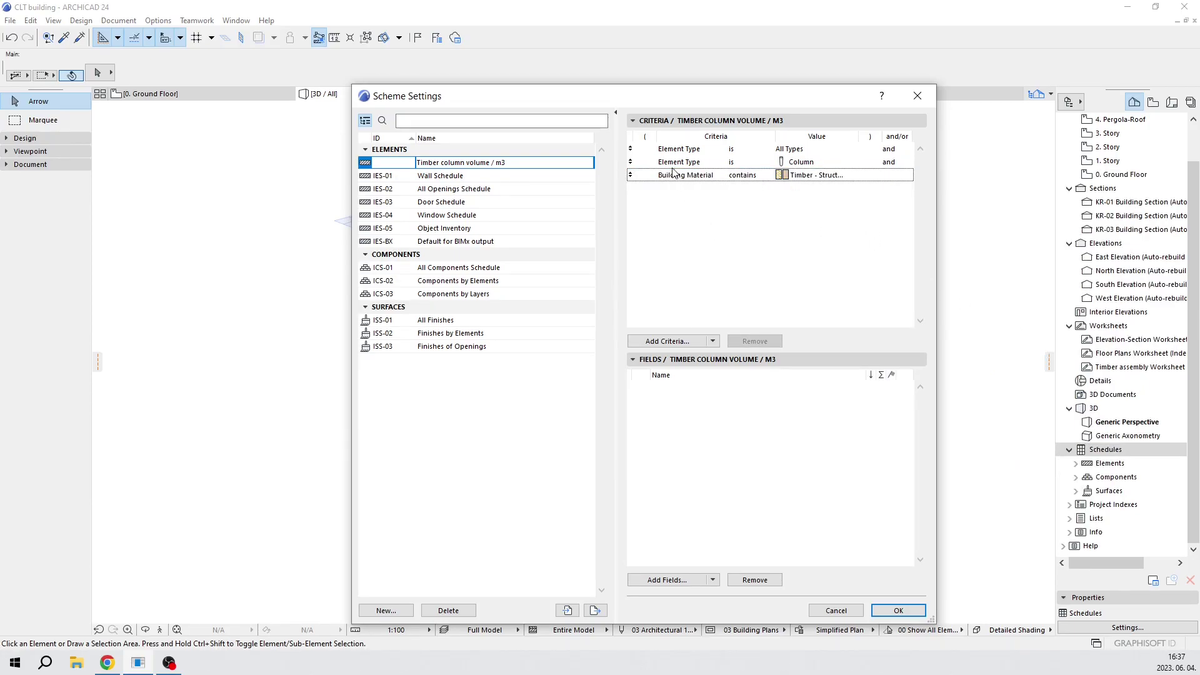
Add a Layer criterion set to is Structural - Bearing, limiting the scheme to load-bearing columns
left_click(662, 343)
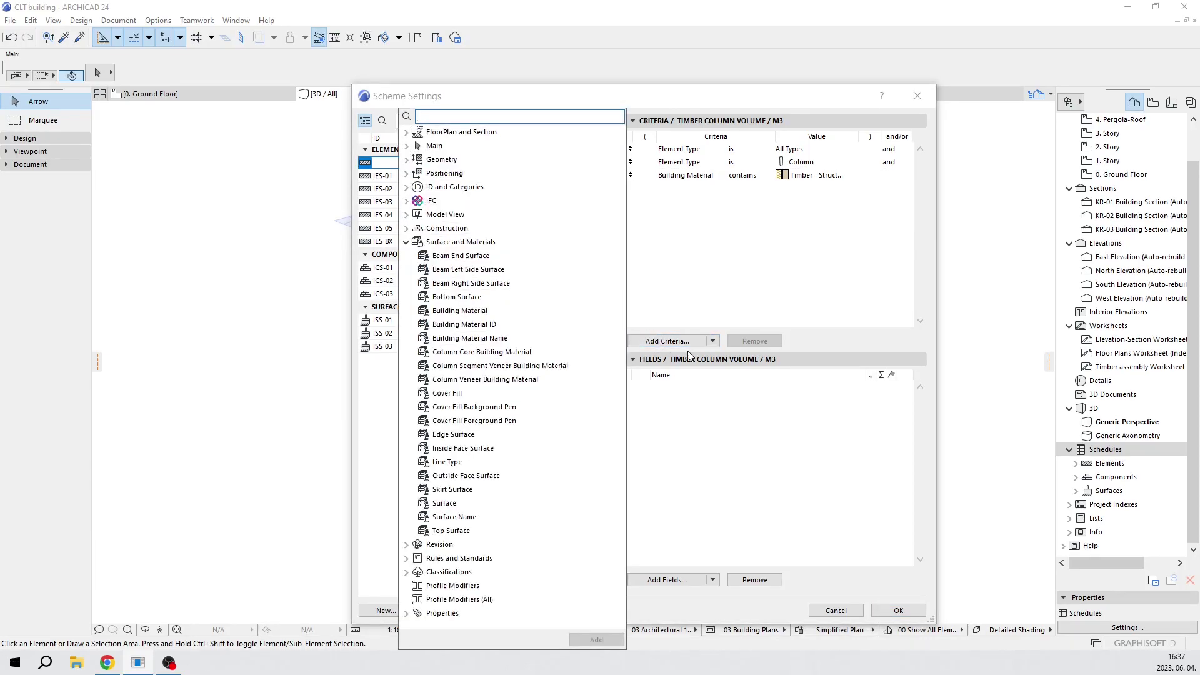
left_click(406, 242)
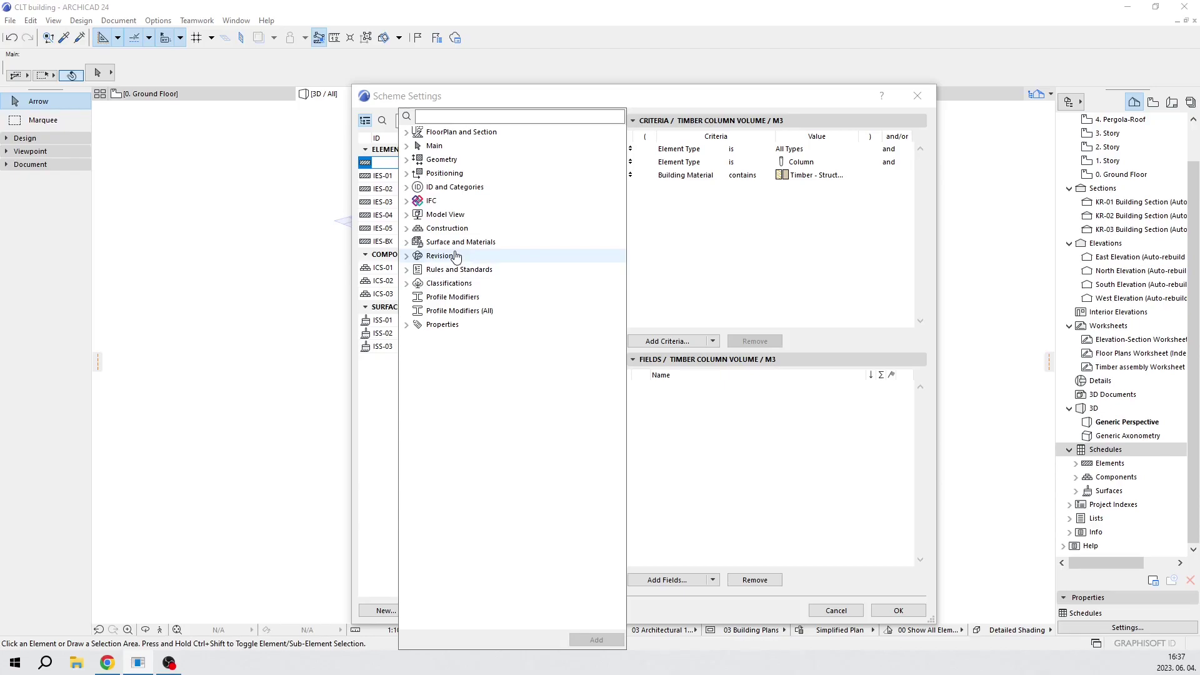
left_click(406, 215)
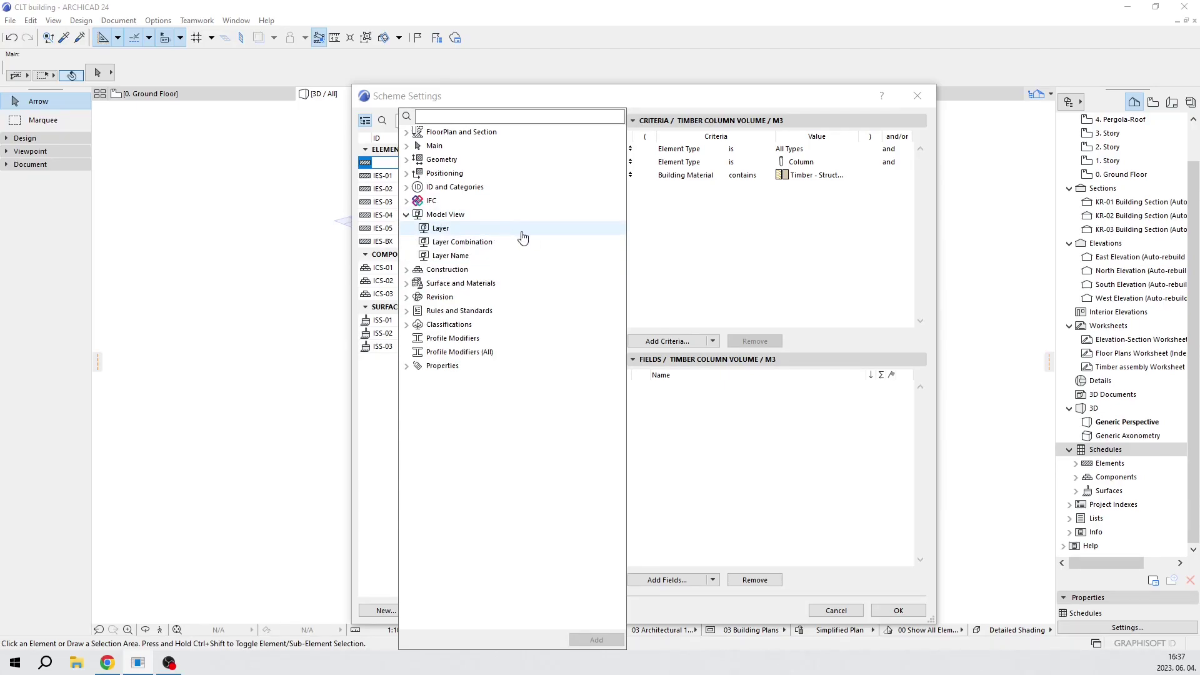
left_click(575, 234)
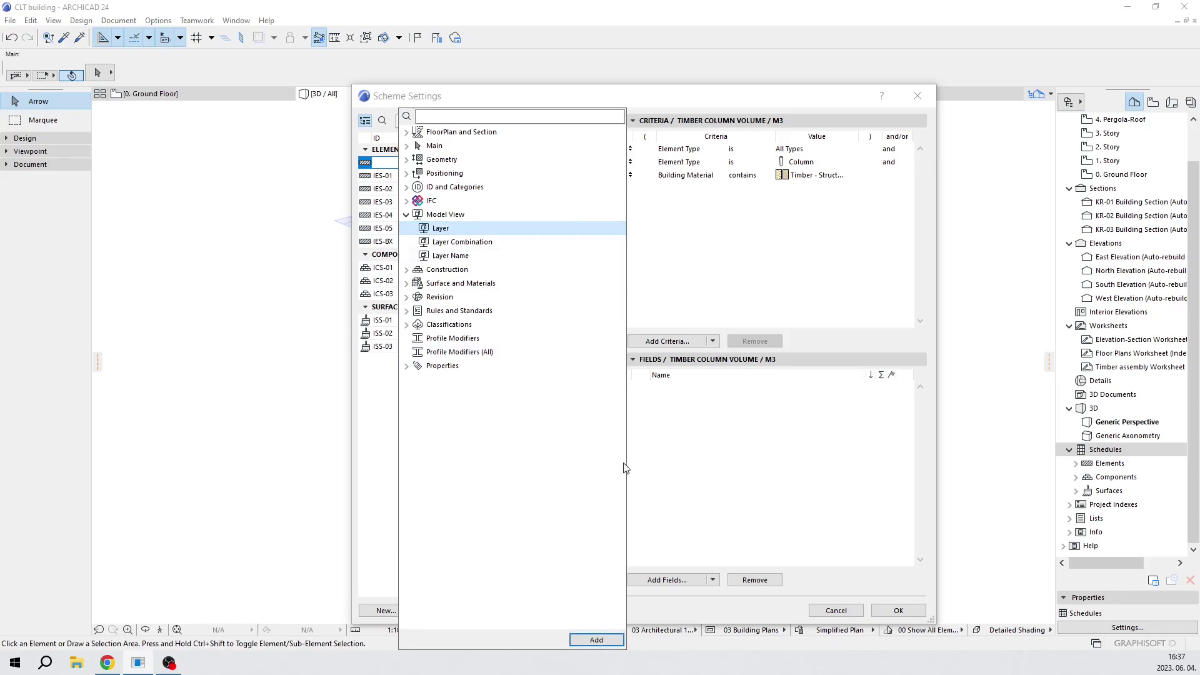
left_click(592, 641)
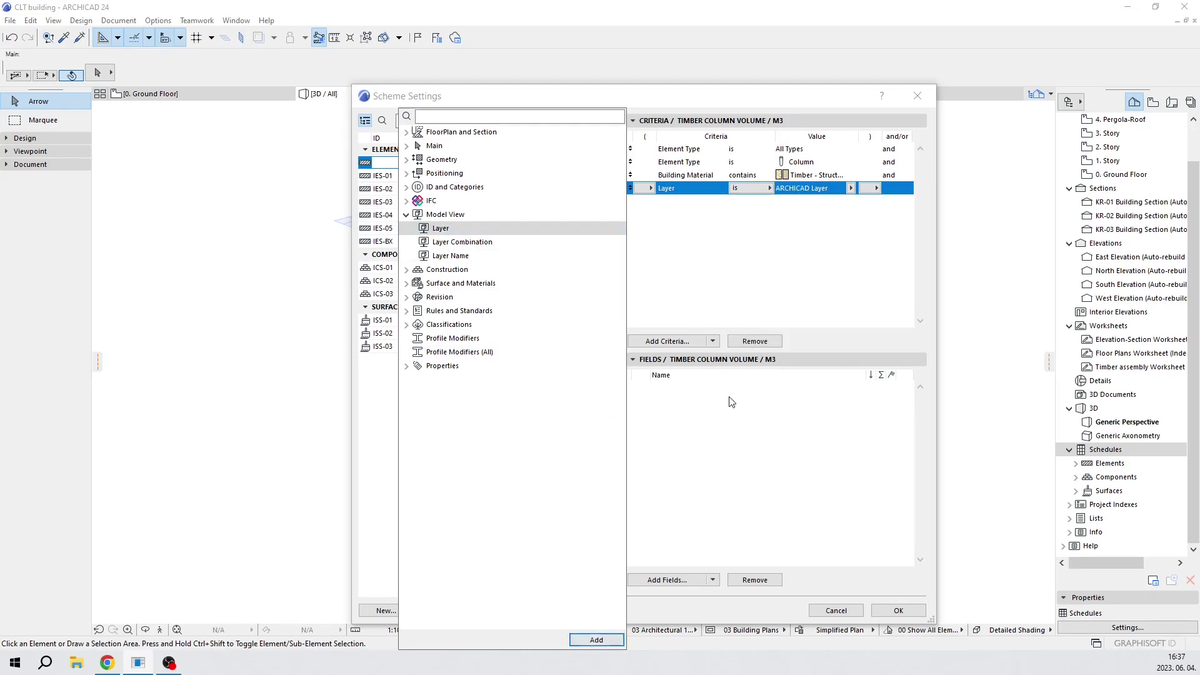
left_click(735, 287)
left_click(774, 190)
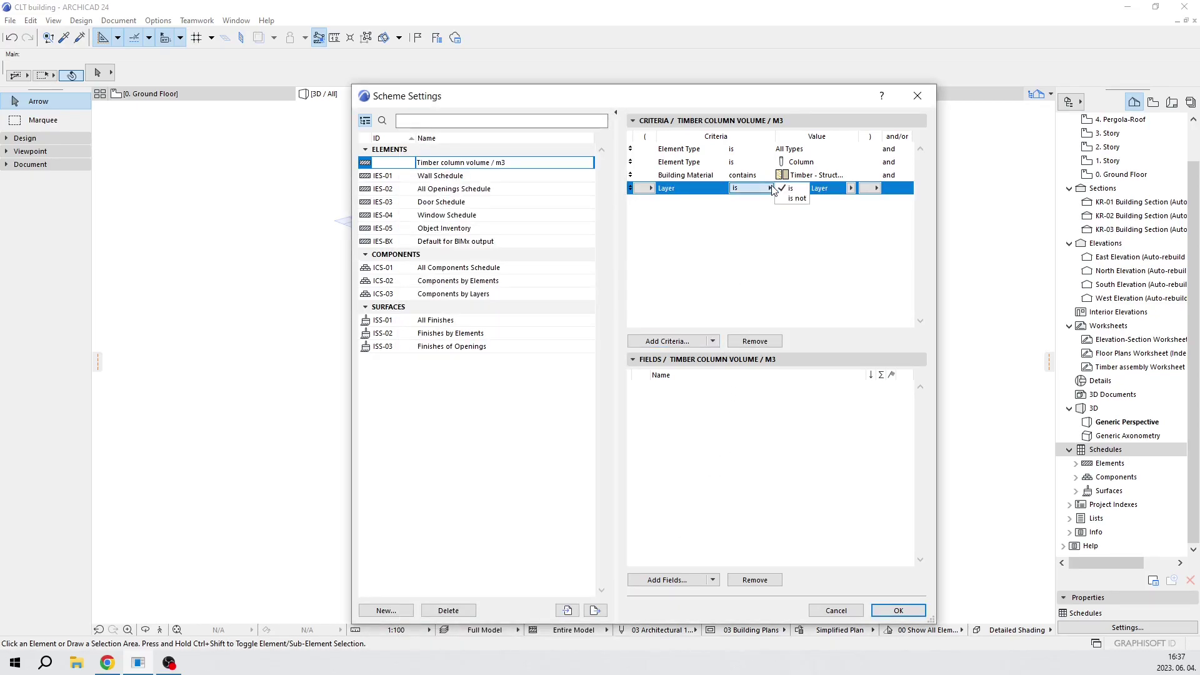
left_click(850, 189)
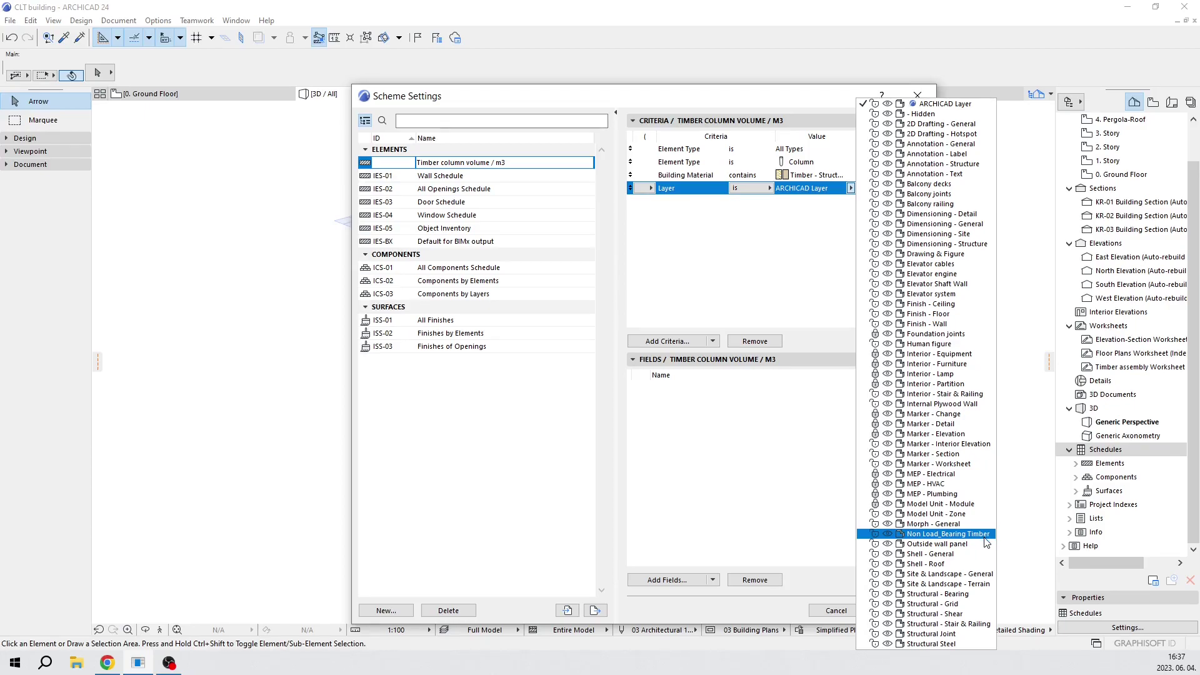
left_click(987, 598)
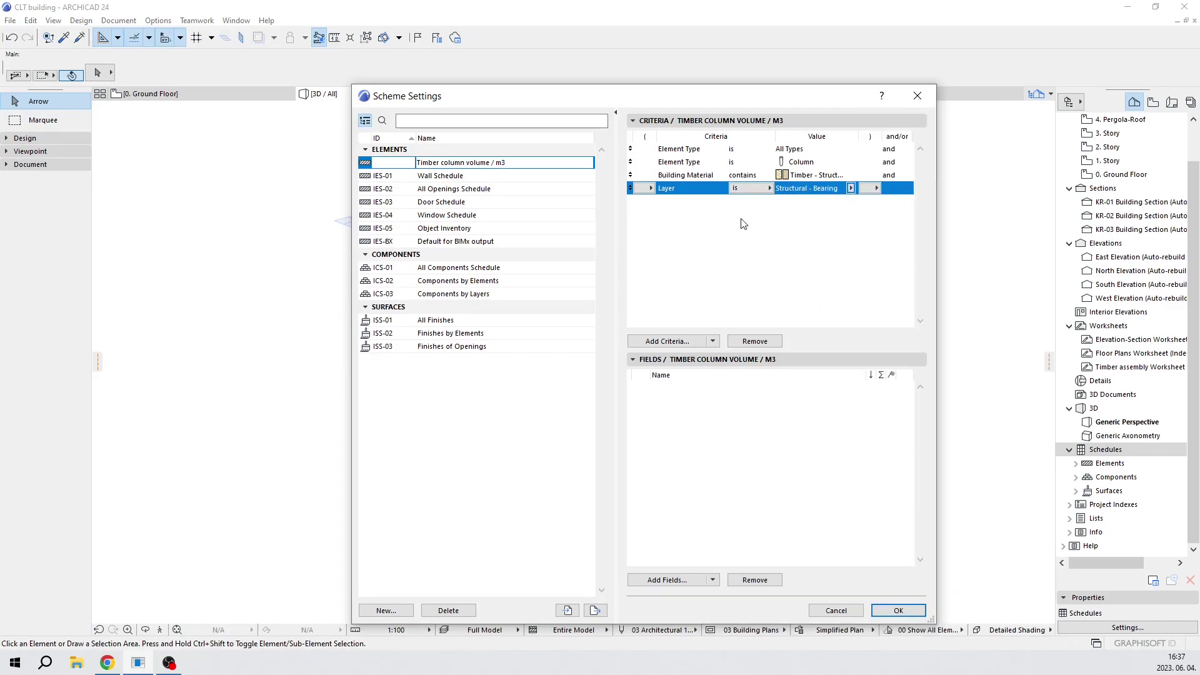
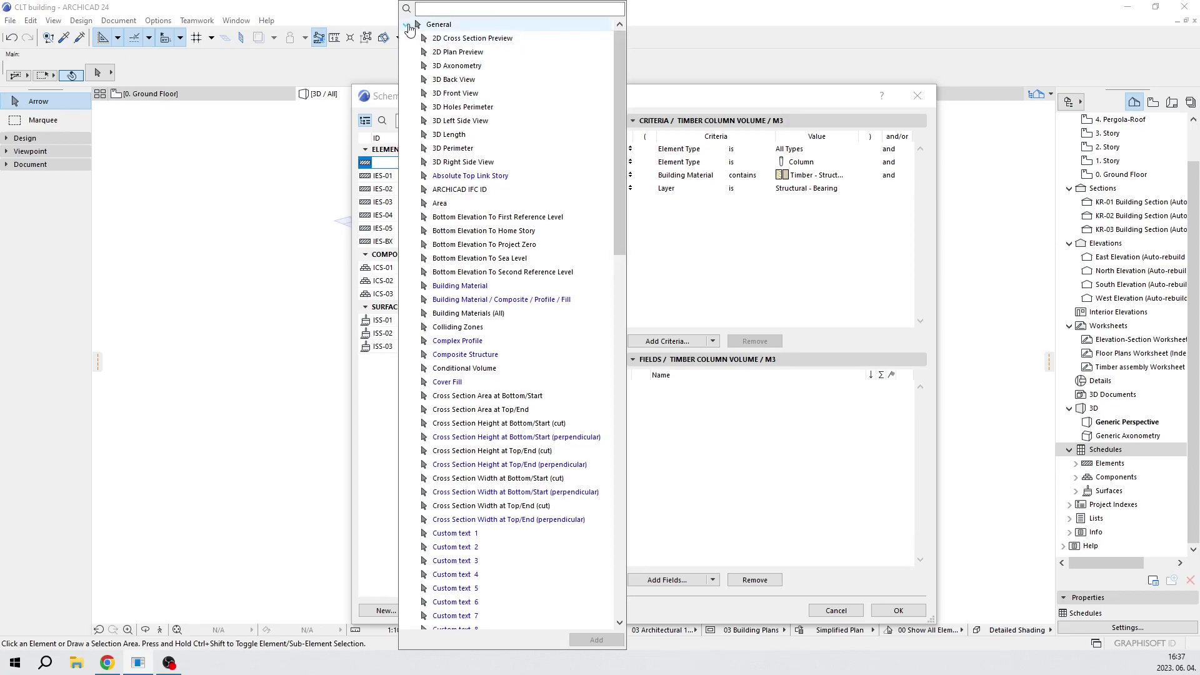
Add the general Net Volume field to the timber column schedule's fields
left_click(407, 25)
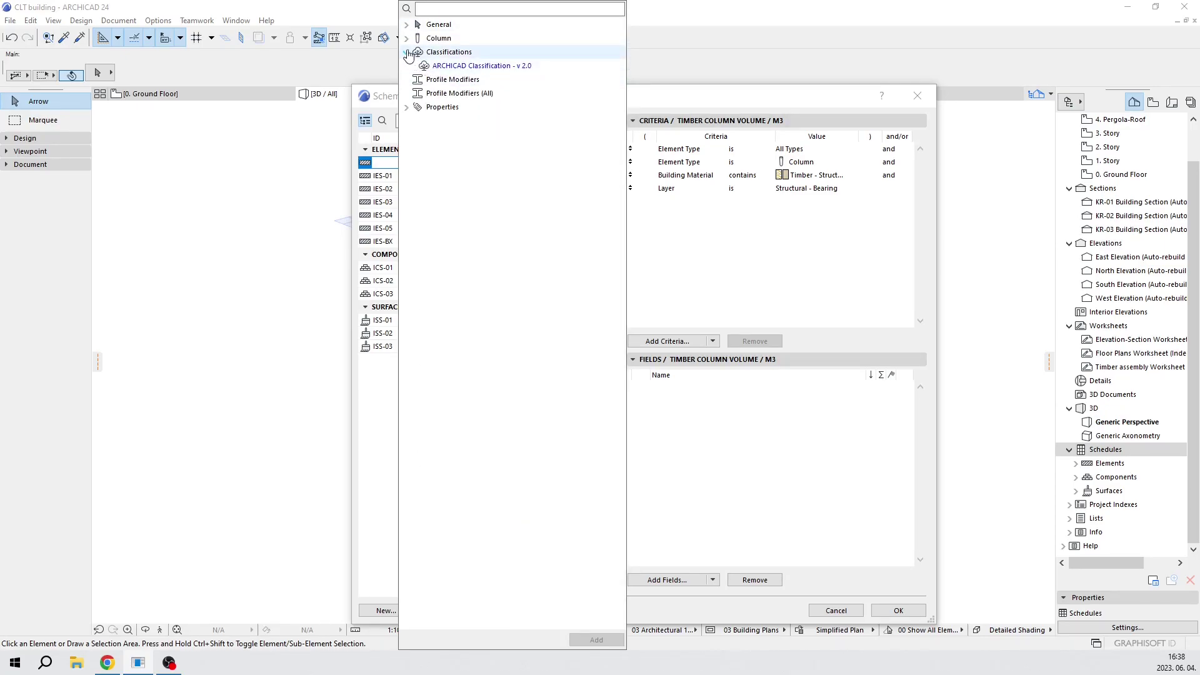
left_click(406, 52)
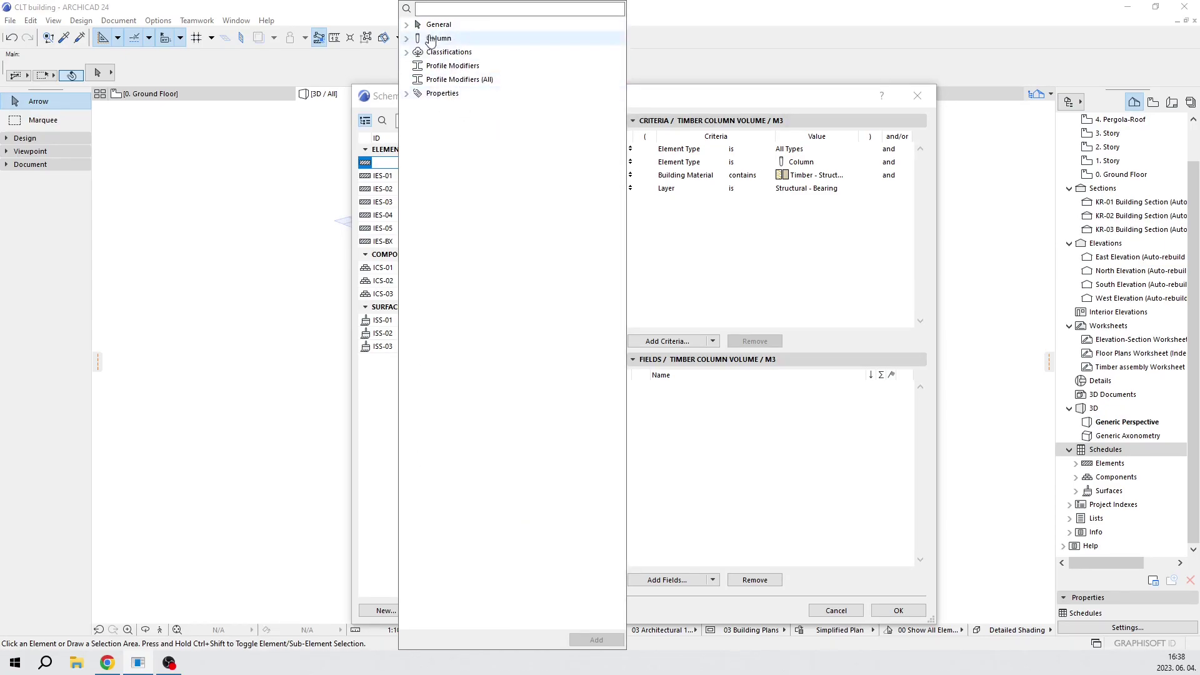
left_click(406, 25)
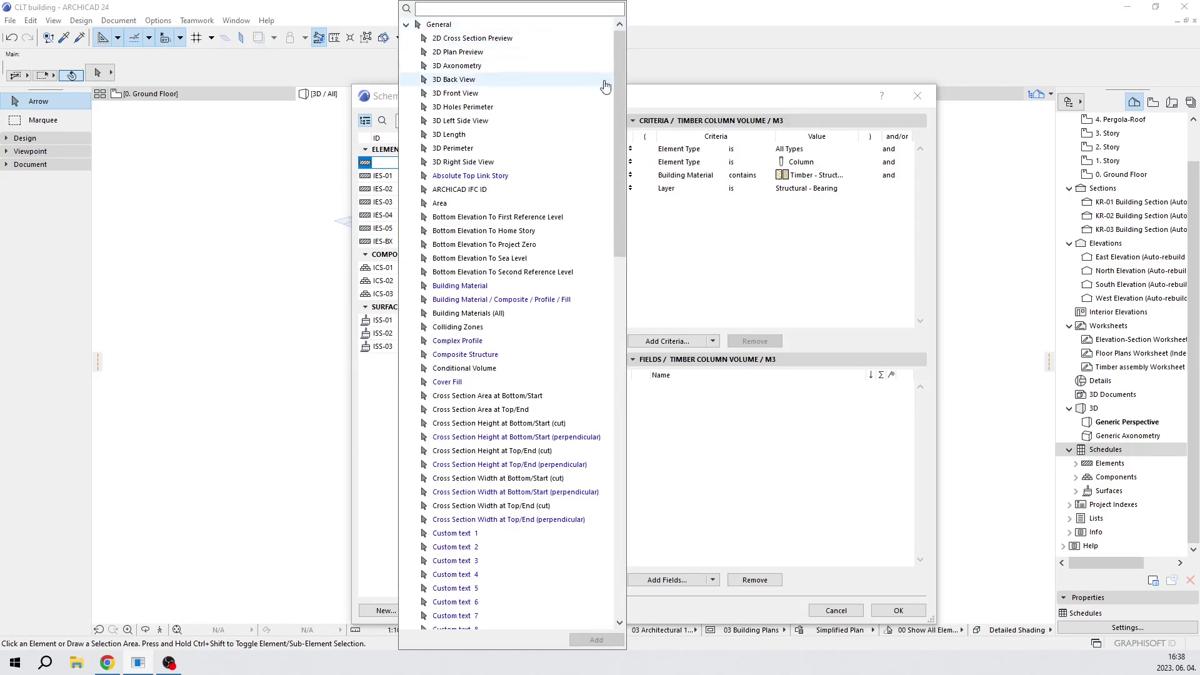
left_click_drag(619, 85, 636, 308)
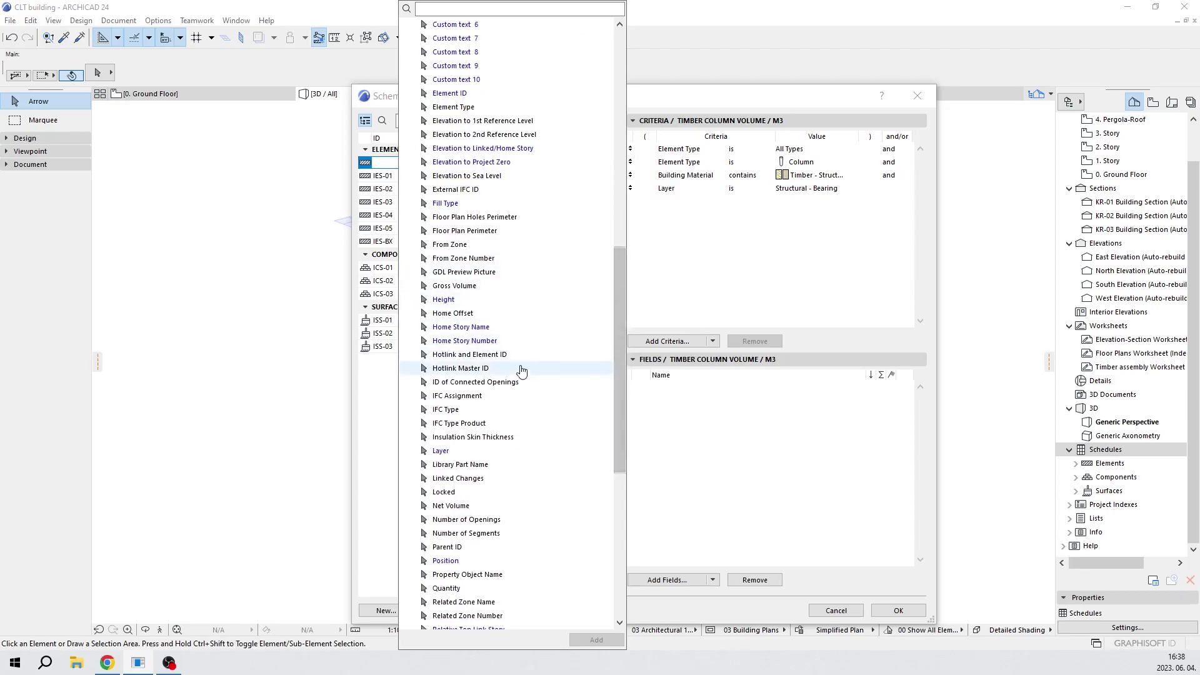
left_click(586, 513)
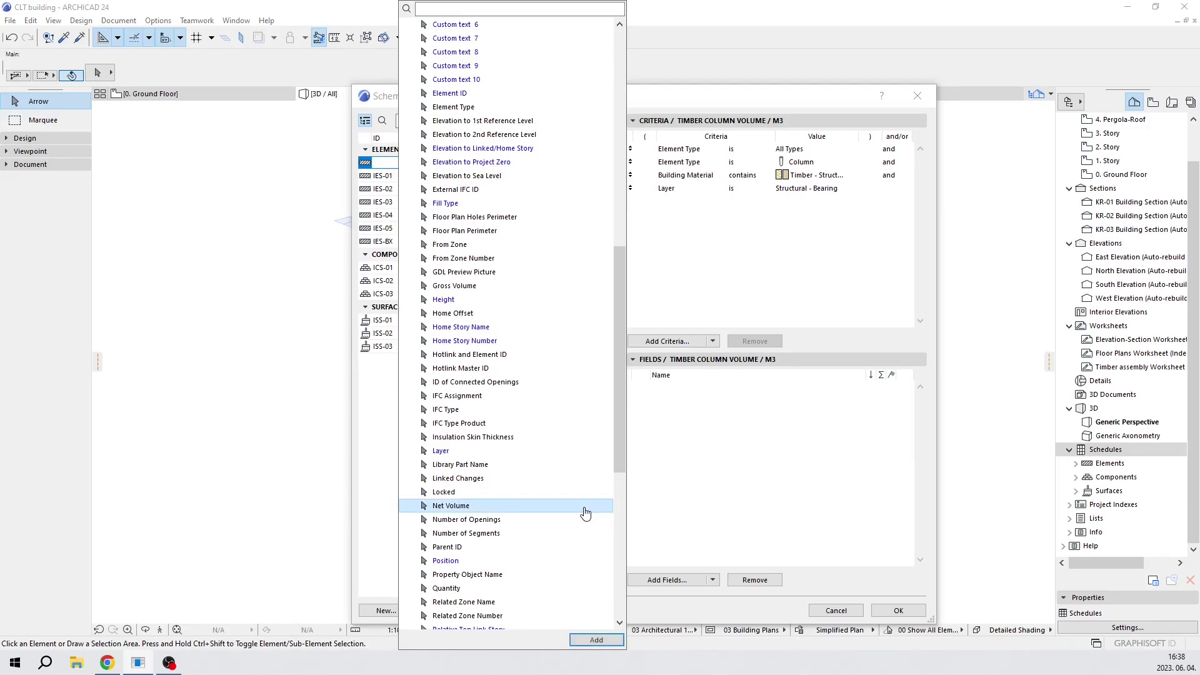
left_click(594, 640)
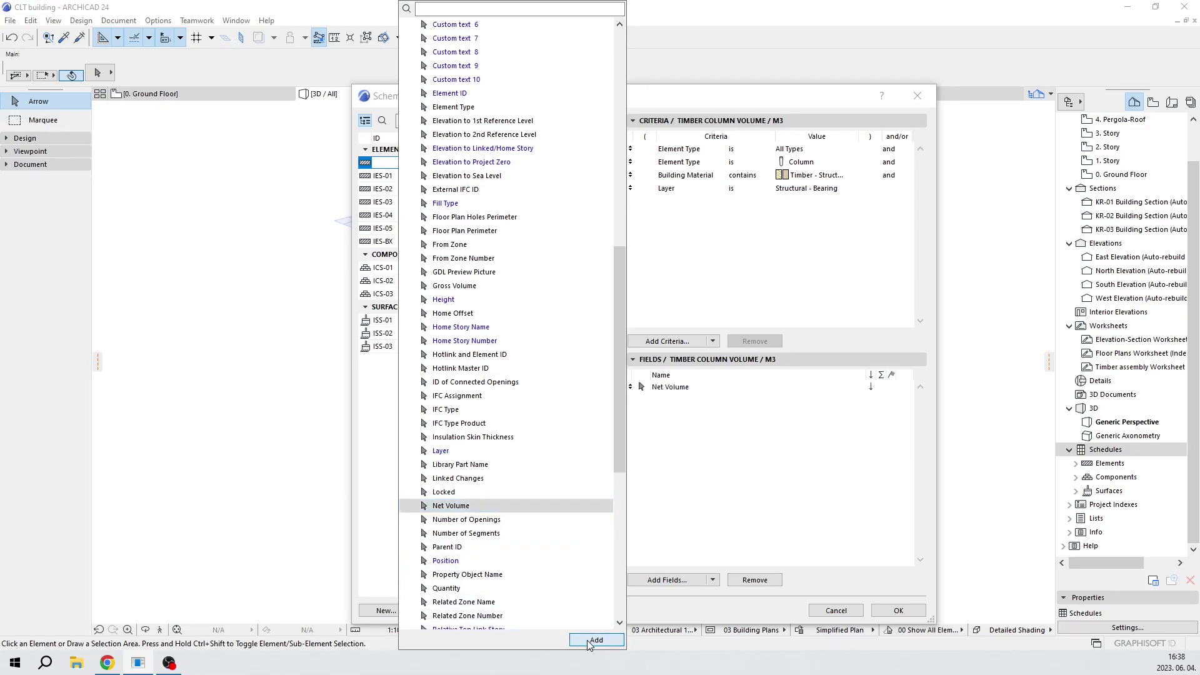
left_click(780, 492)
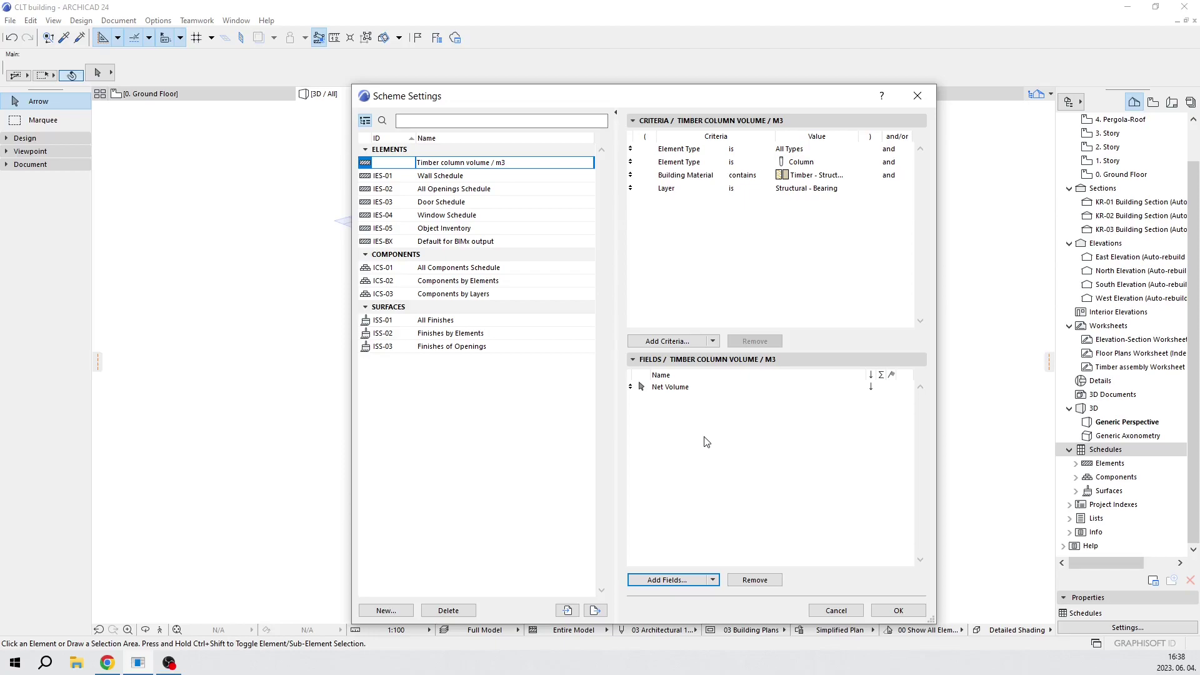
Add the ARCHICAD Classification - v 2.0 field to the timber column schedule's fields
left_click(661, 581)
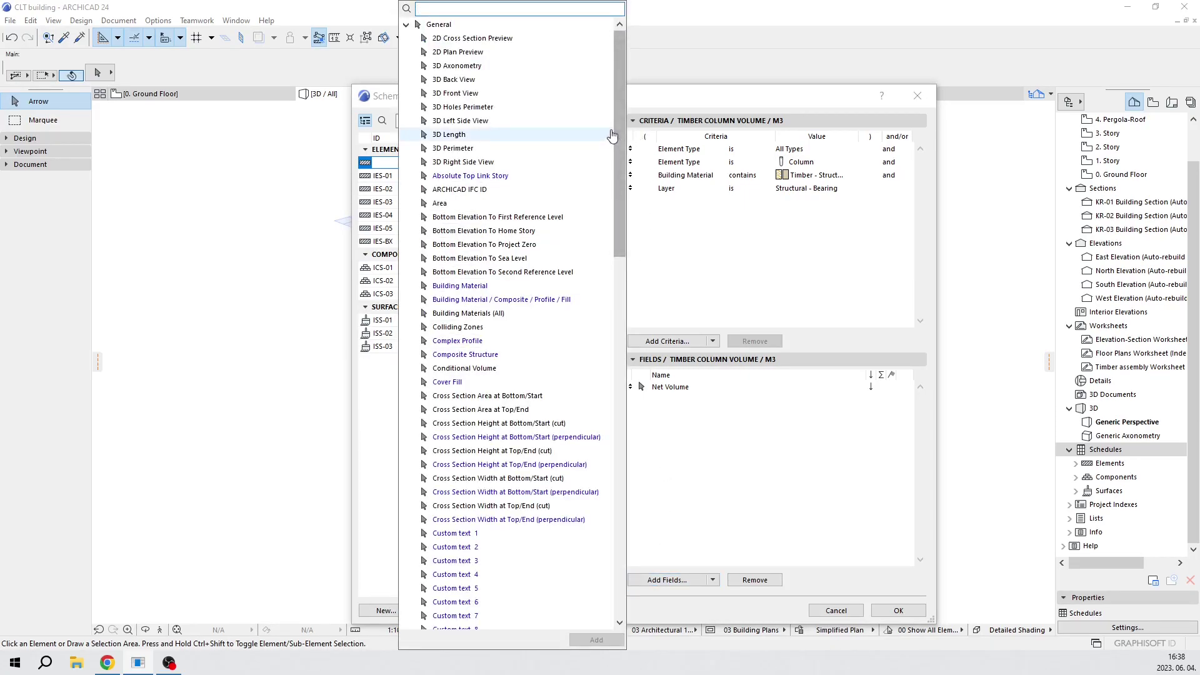
left_click(406, 25)
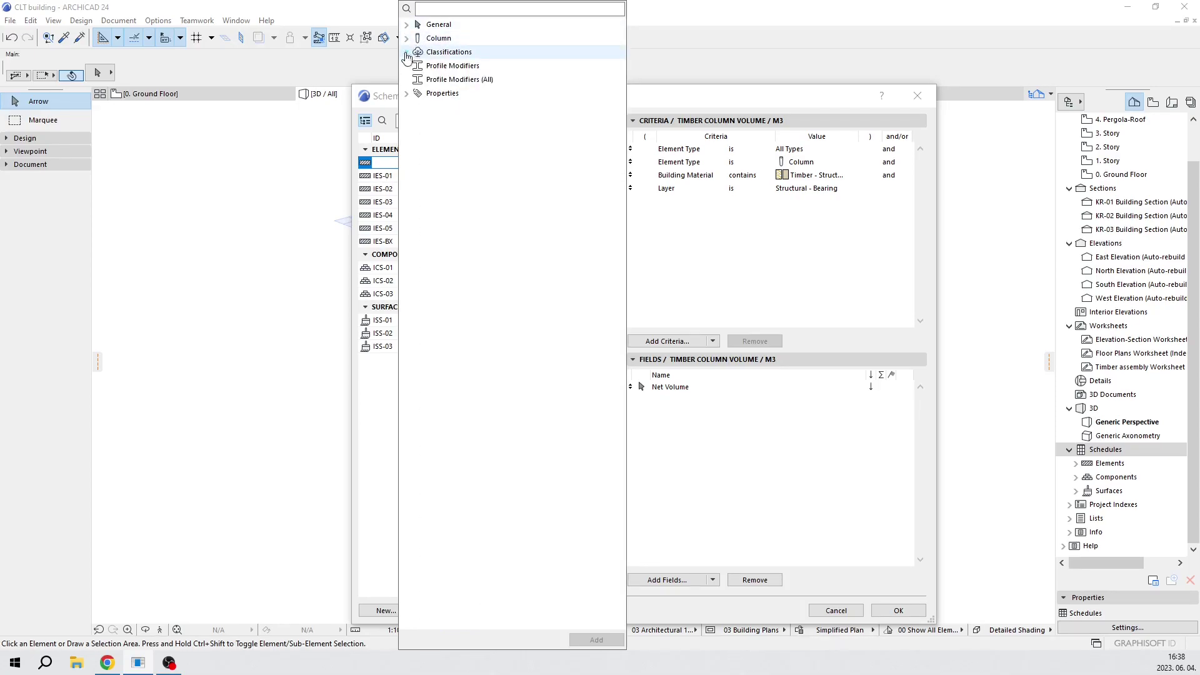
left_click(407, 52)
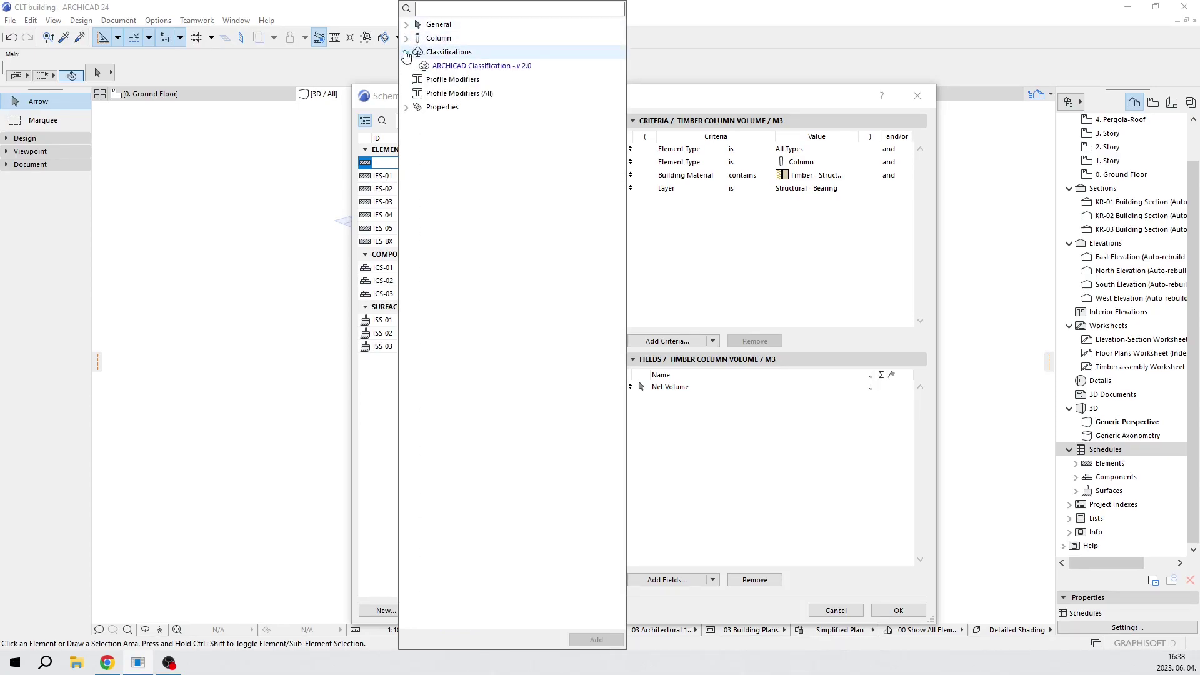
left_click(473, 69)
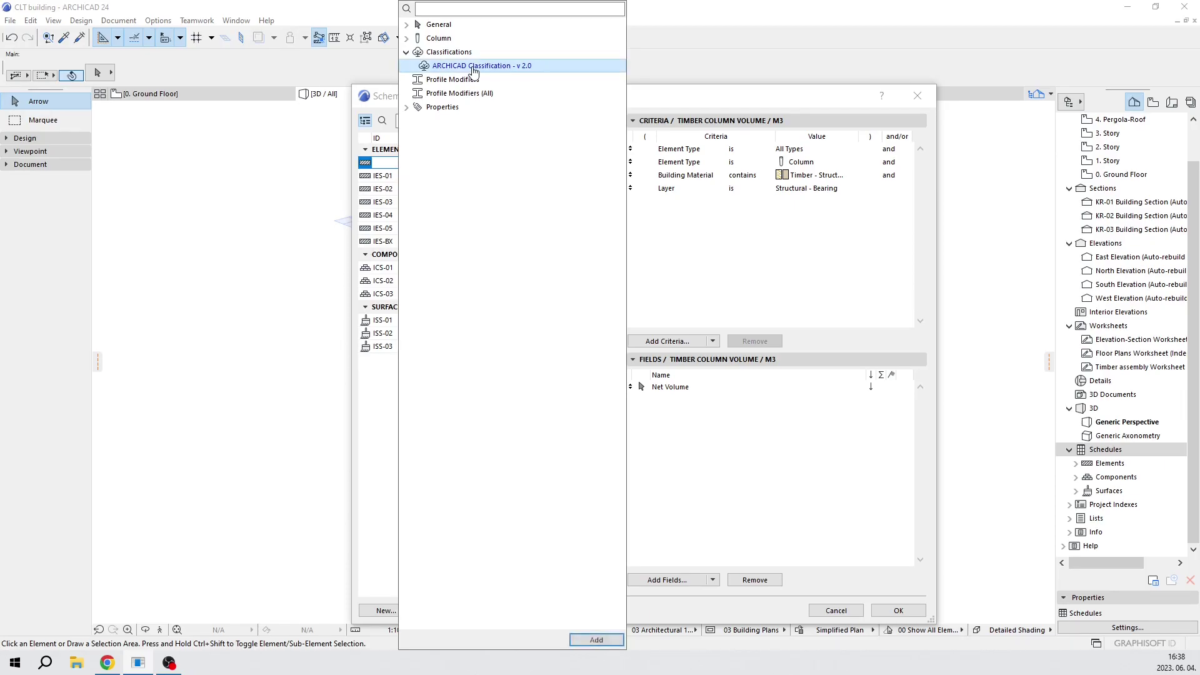
left_click(601, 641)
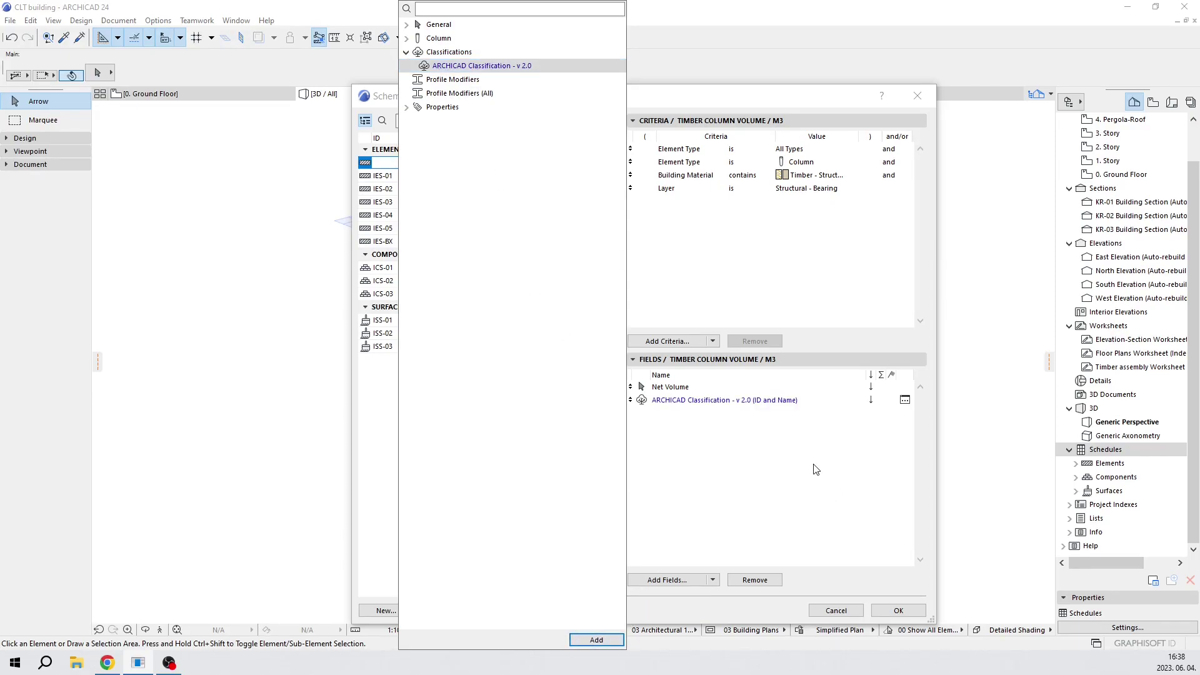
key("Escape")
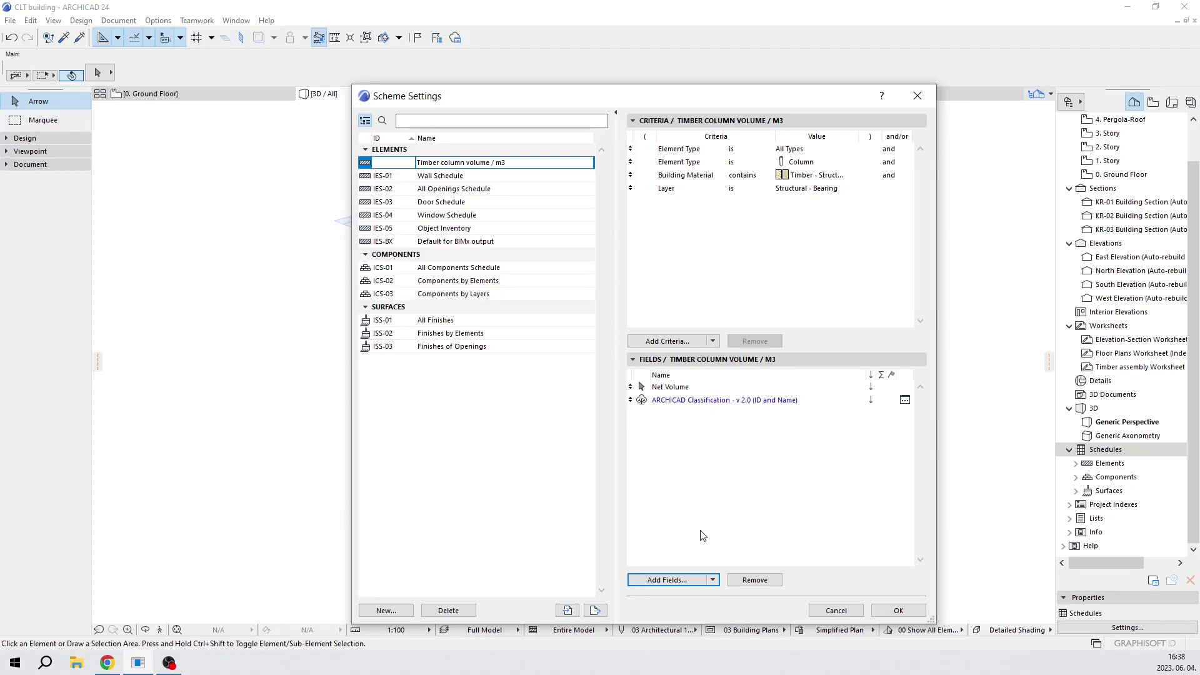
Add the general Quantity field to the timber column schedule and accept the scheme settings
left_click(677, 583)
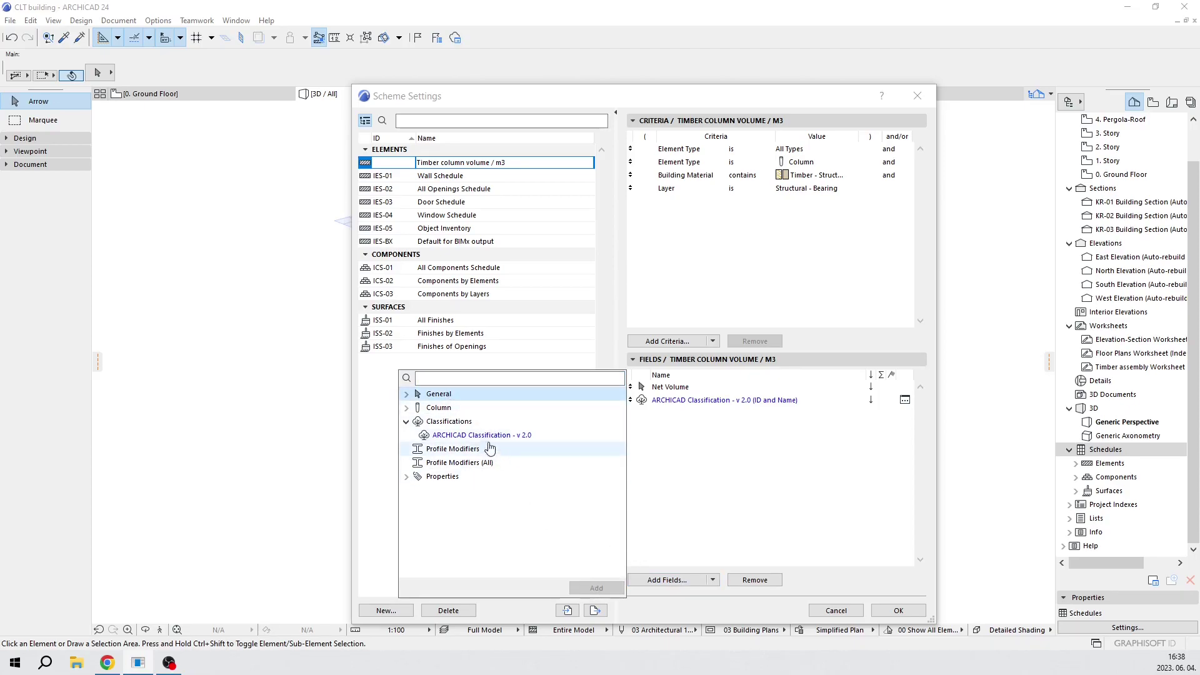
left_click(407, 394)
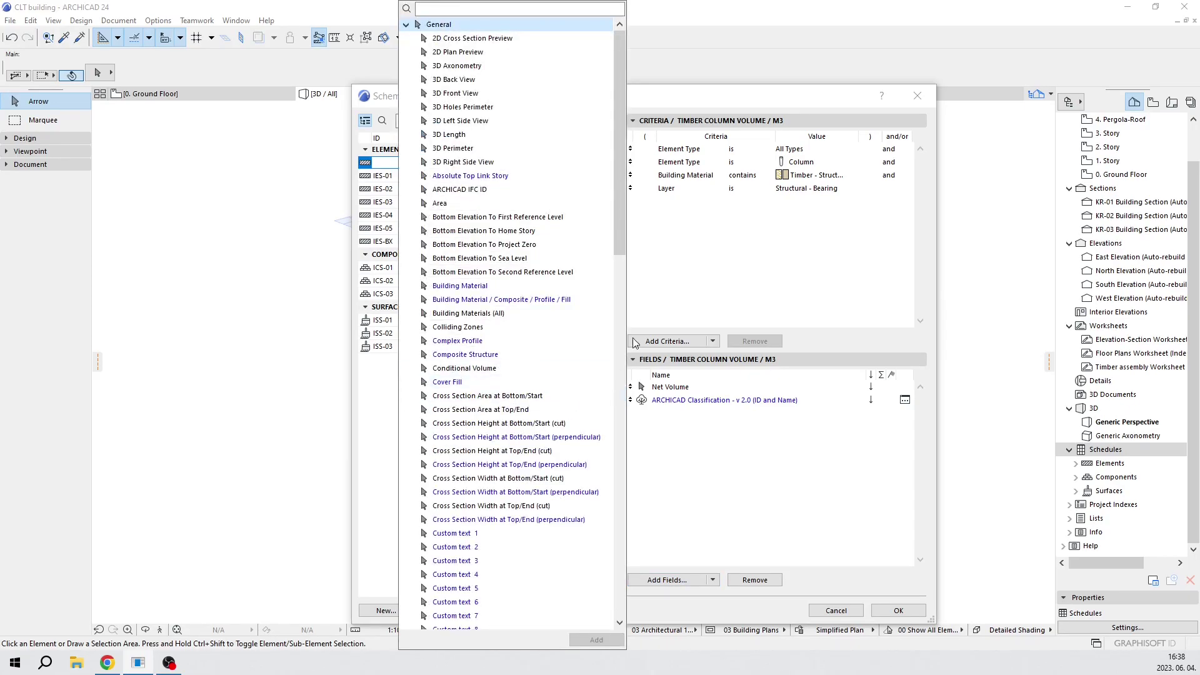
left_click_drag(620, 235, 613, 573)
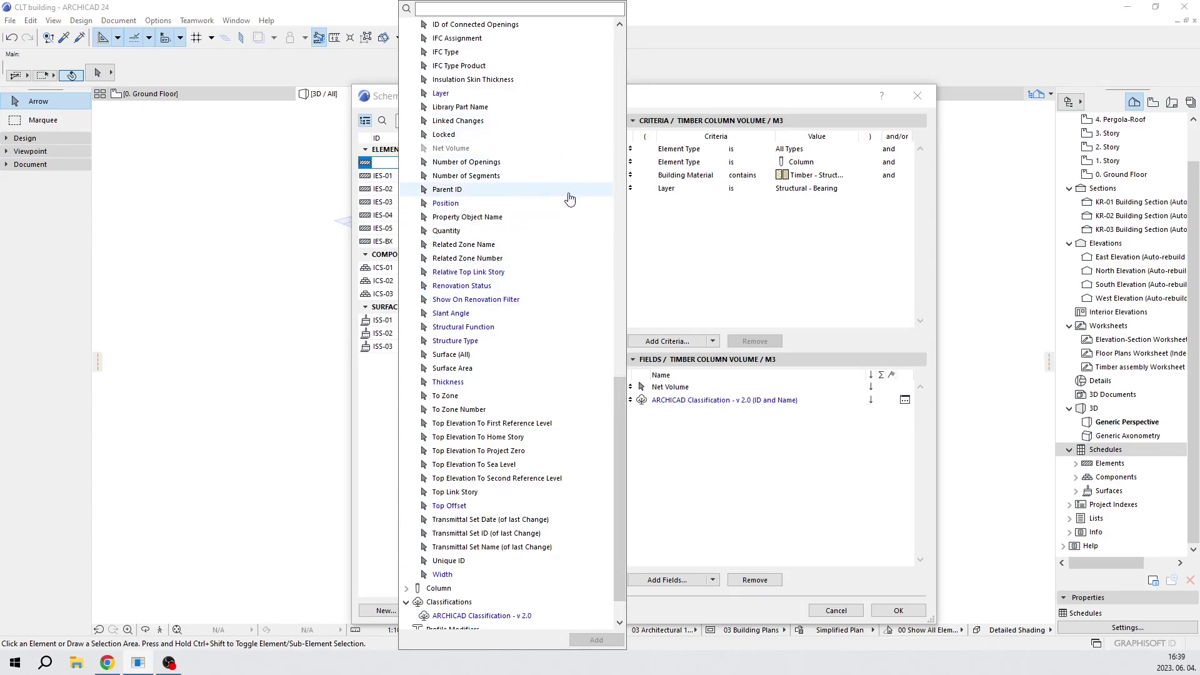
left_click(565, 233)
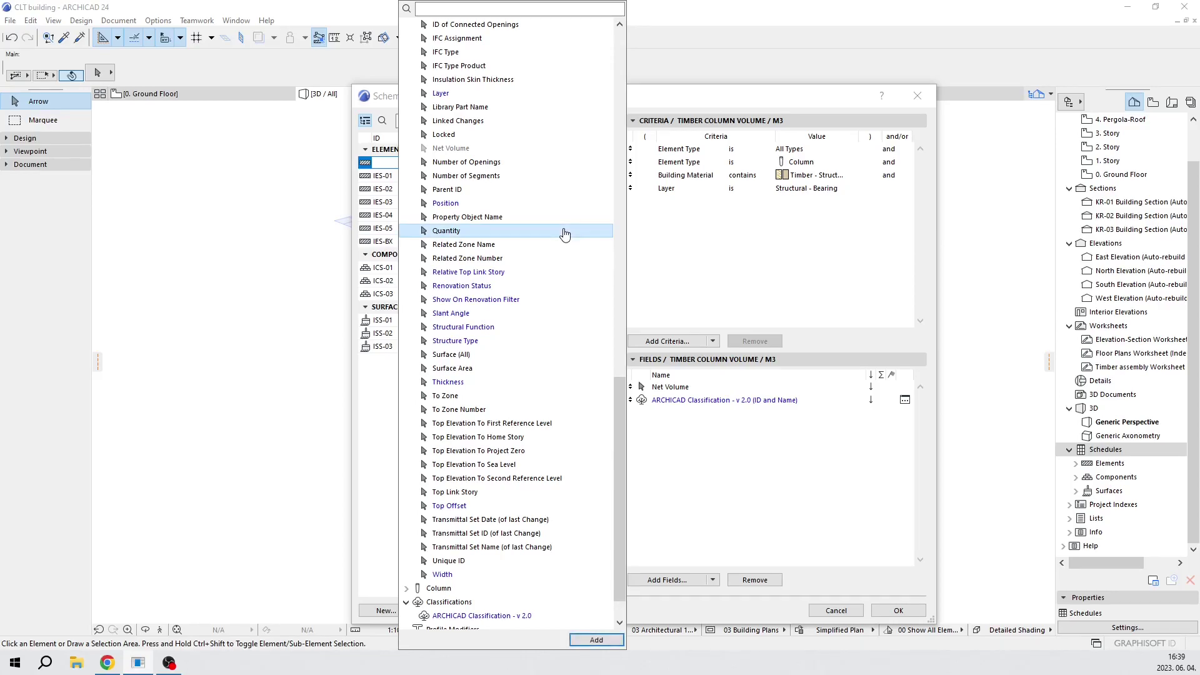
left_click(596, 640)
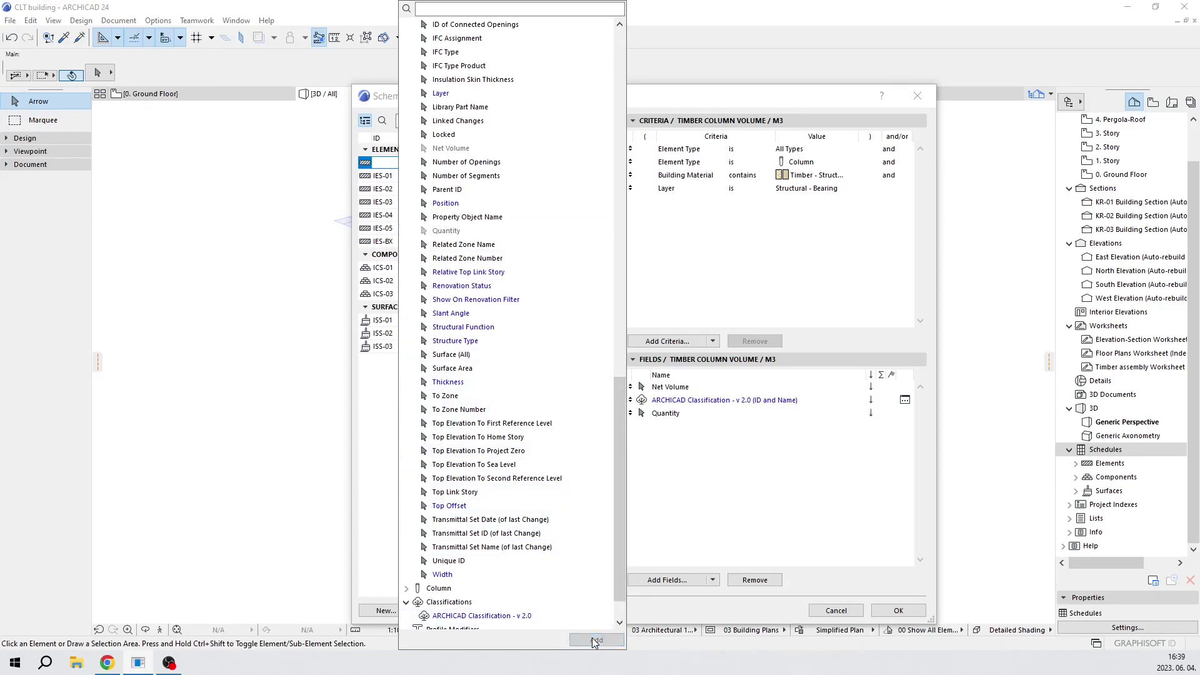
left_click(759, 500)
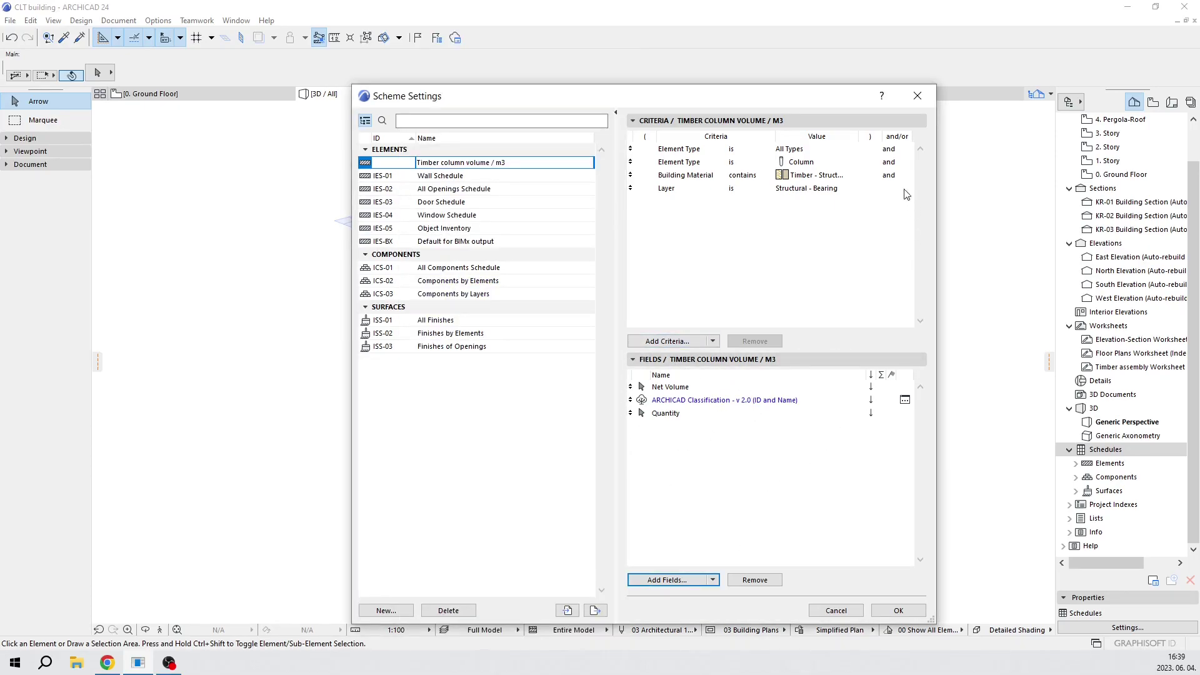
left_click(897, 611)
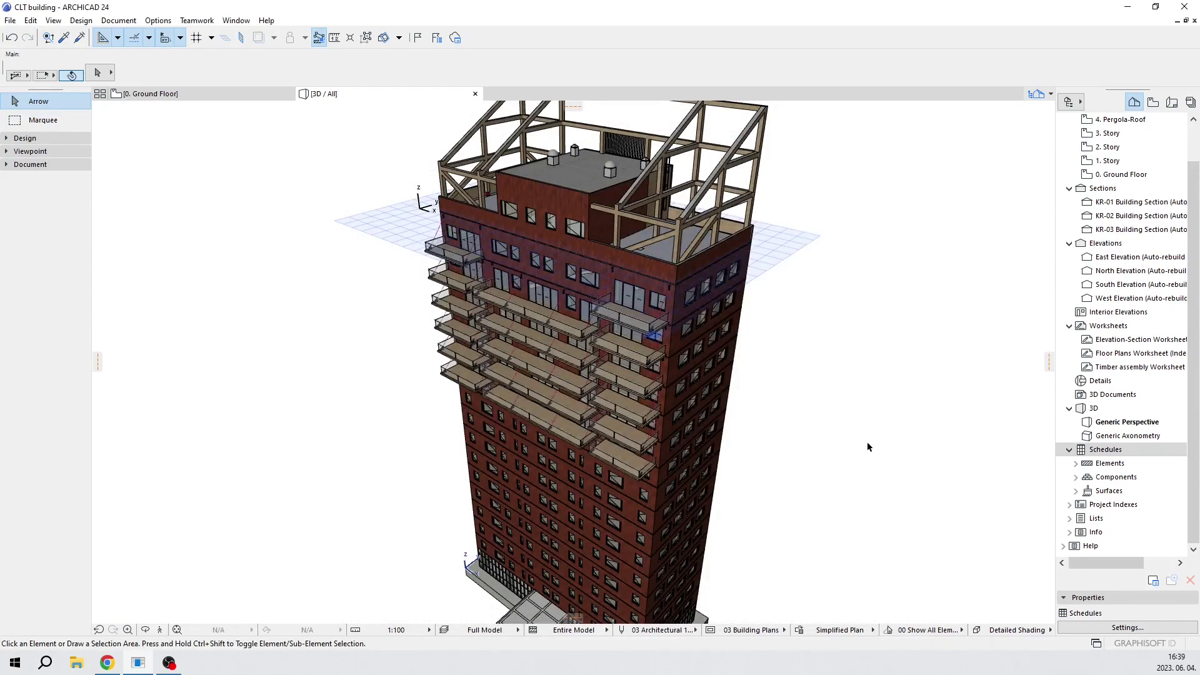
Widen the project navigator and open the "Timber column volume / m3" schedule from the element schedules
scroll(835, 350, "down", 3)
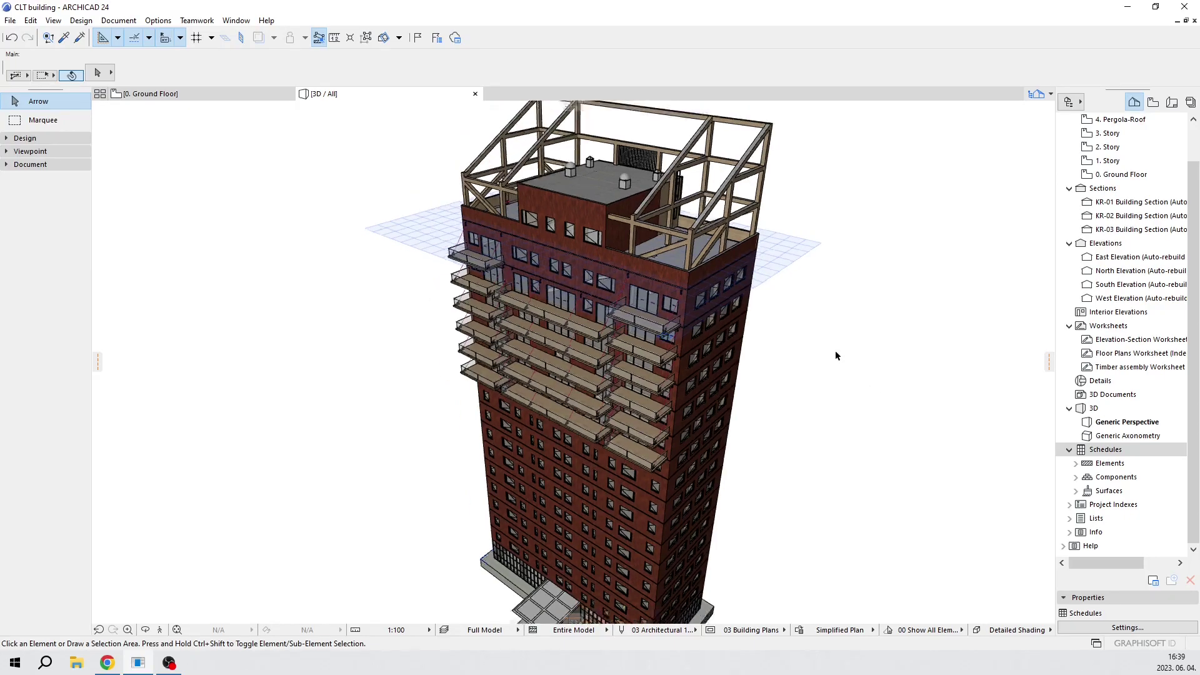
left_click_drag(796, 448, 759, 400)
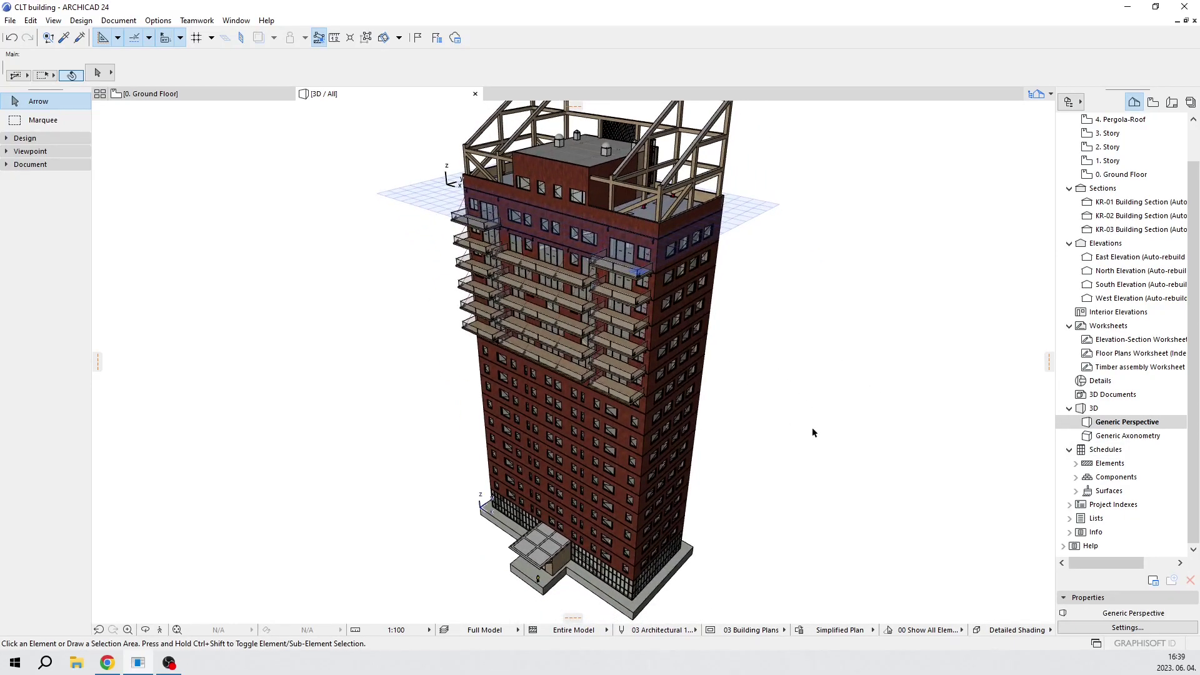
left_click(1074, 464)
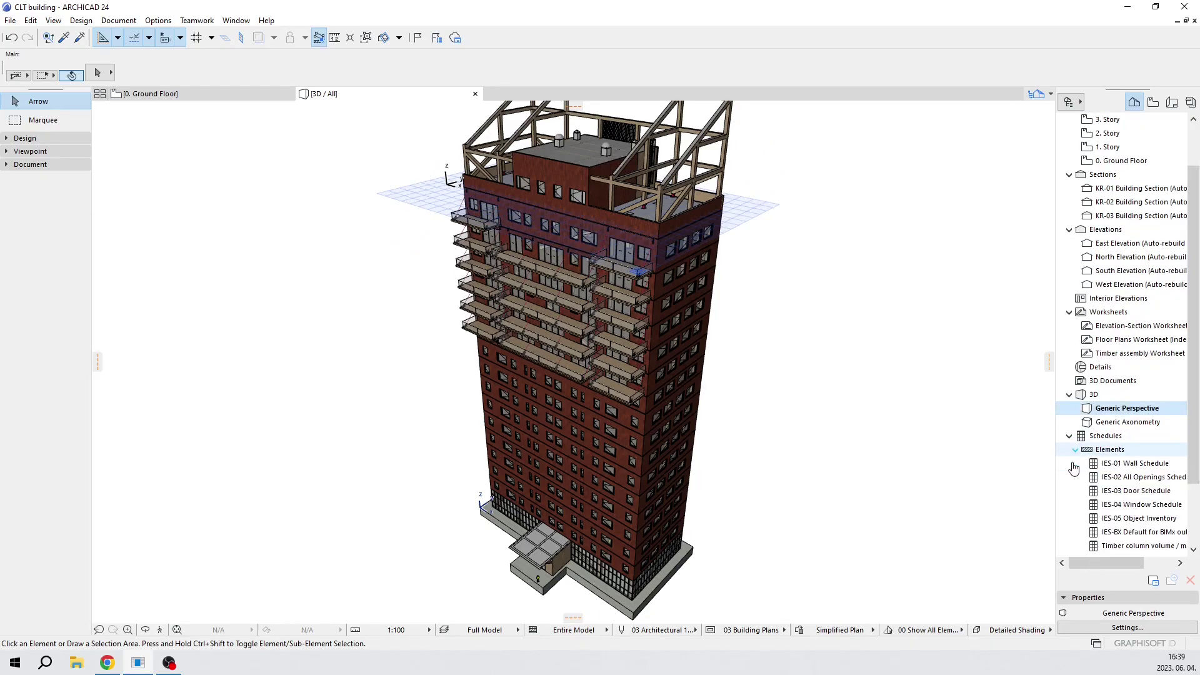
left_click_drag(1056, 483, 947, 483)
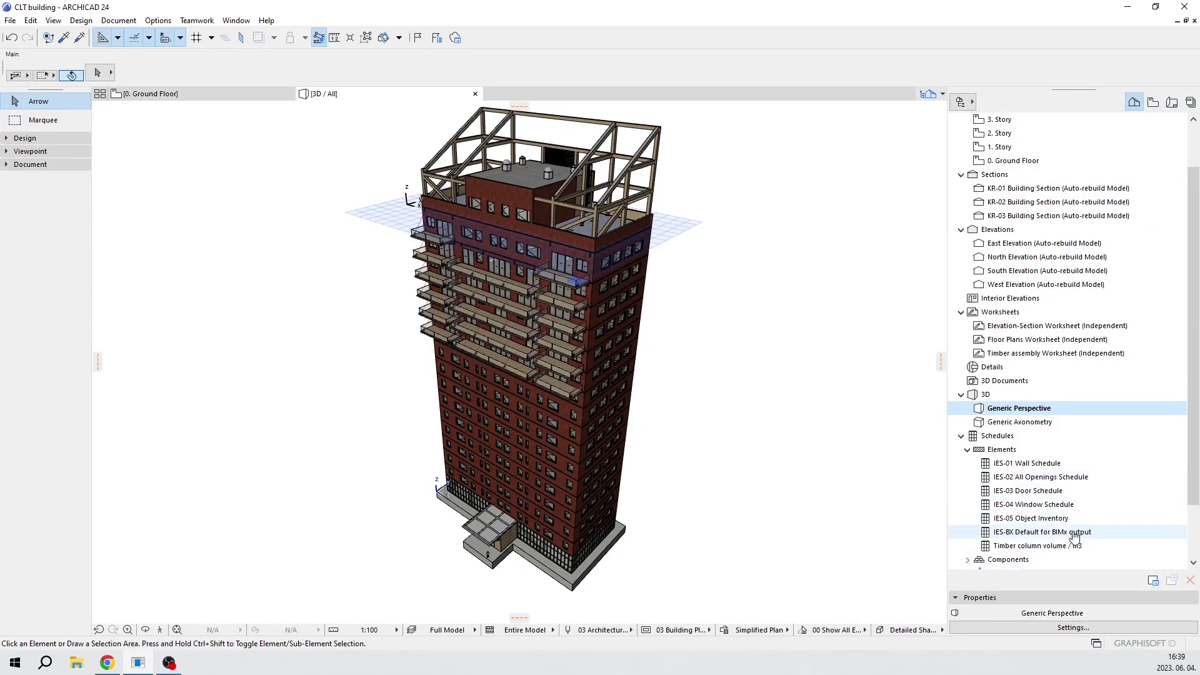
left_click(1127, 548)
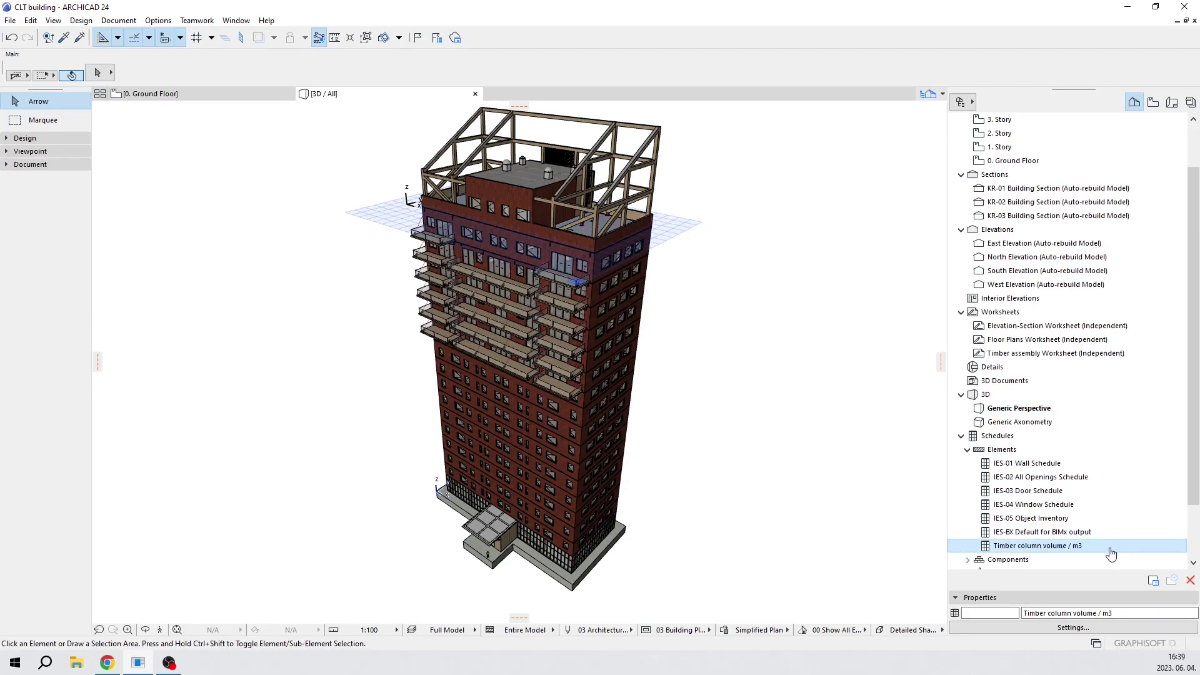
double_click(1106, 548)
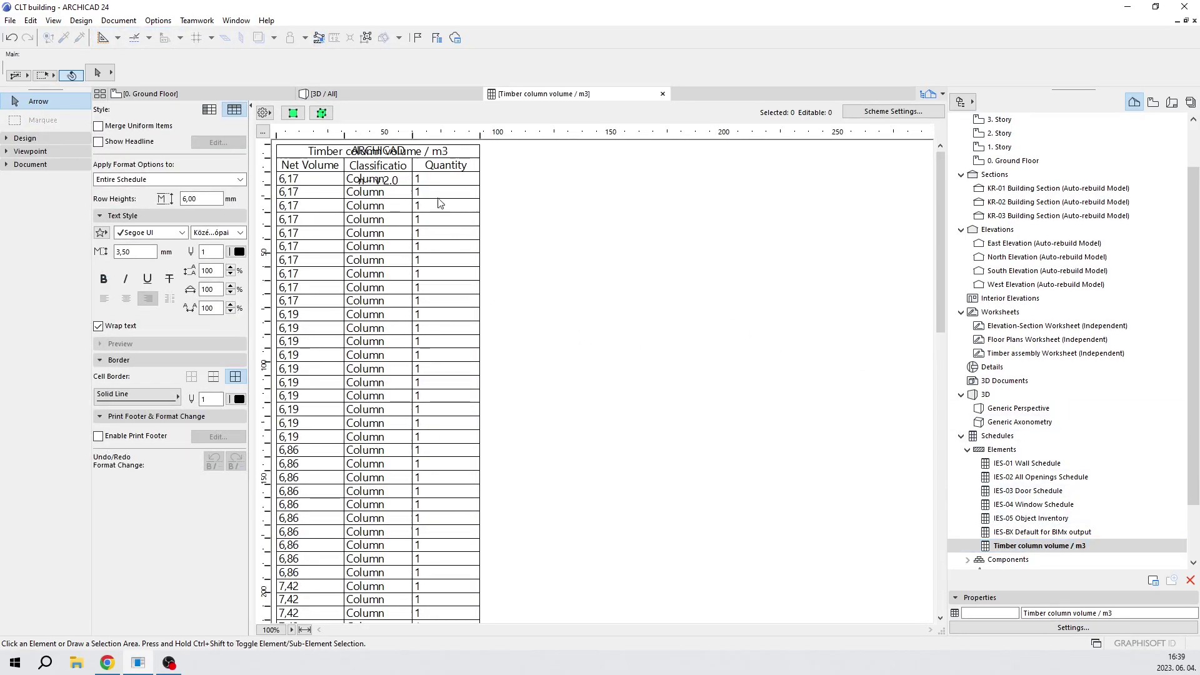
Switch the schedule to the layout with field names as row headers, merge uniform items and show the headline
mouse_move(943, 233)
left_mouse_down()
mouse_move(915, 532)
mouse_move(941, 213)
left_mouse_up()
key("alt+g")
key("alt+g")
left_click(212, 112)
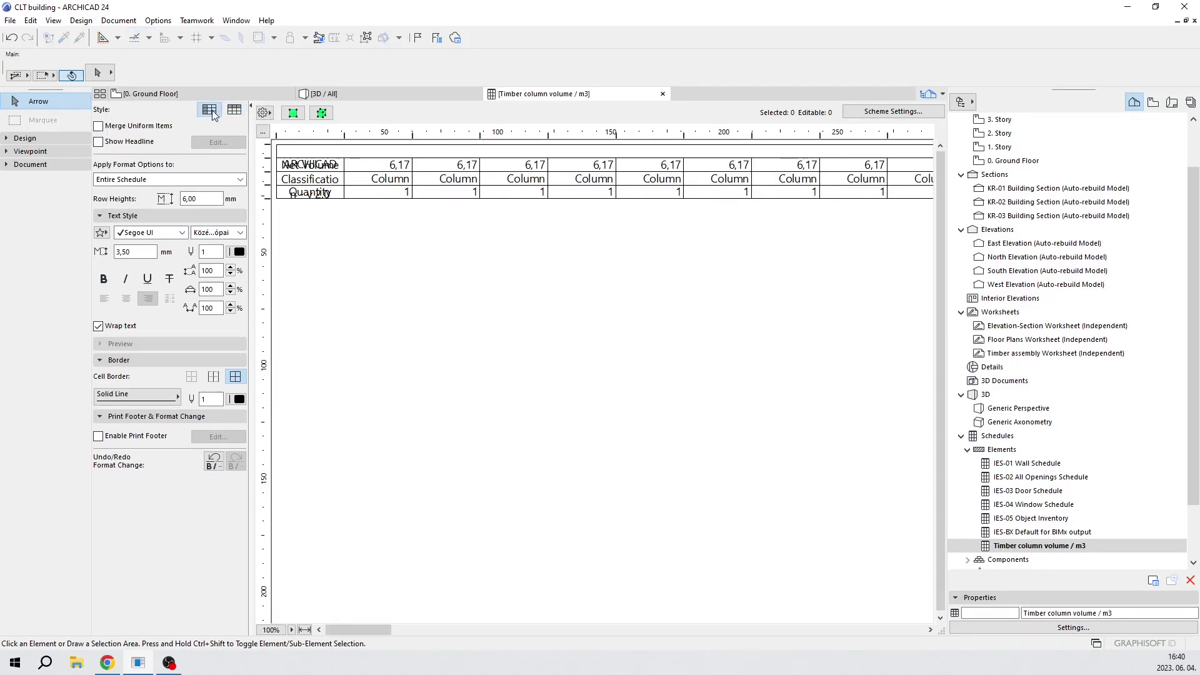
left_click(98, 127)
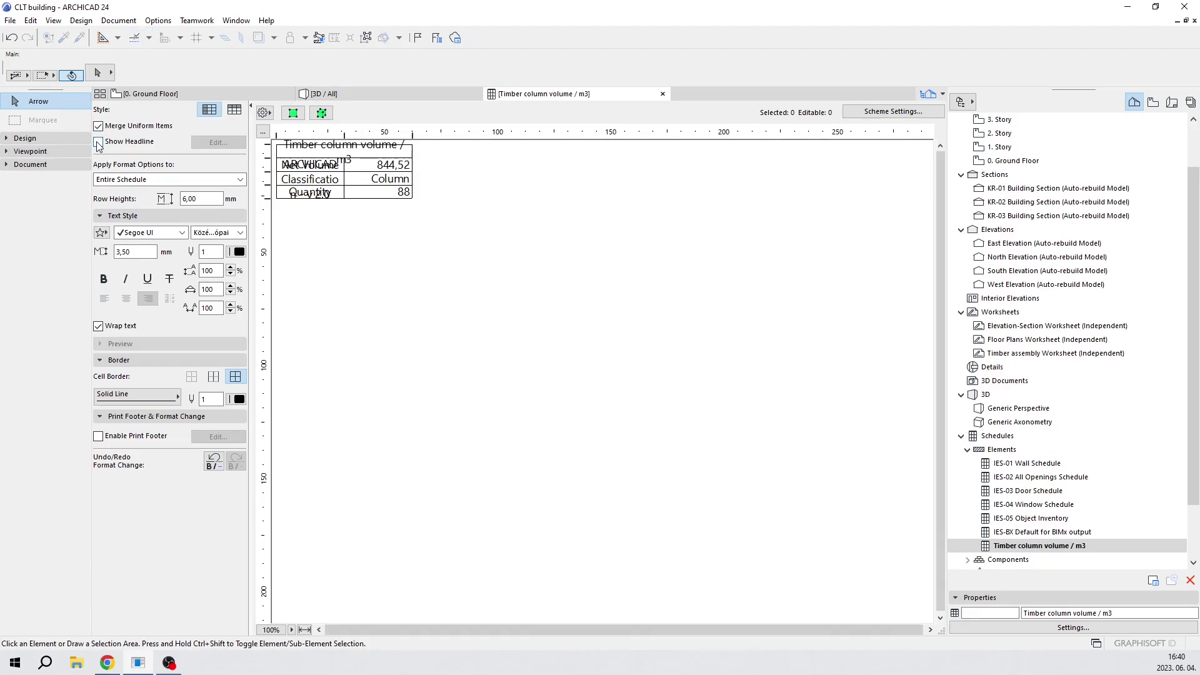
left_click(98, 142)
Set the schedule's row heights to 20 mm and widen the field-name column to about 50 mm and the value column to about 98 mm
left_click_drag(412, 138, 508, 139)
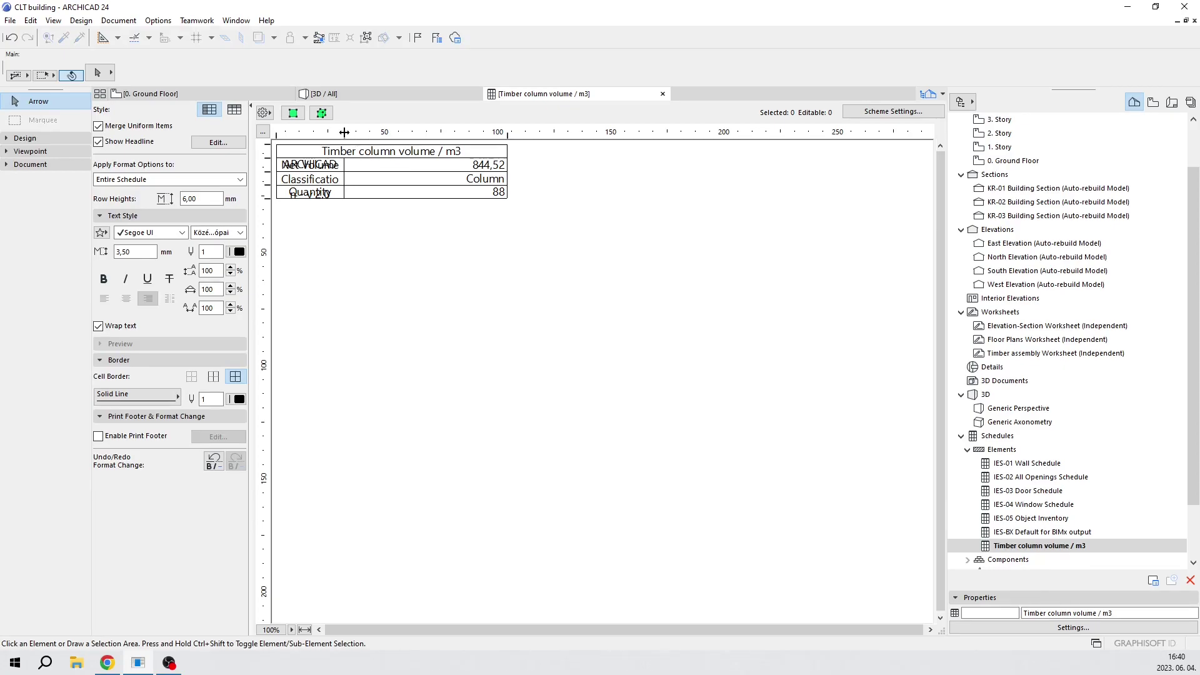
left_click(191, 199)
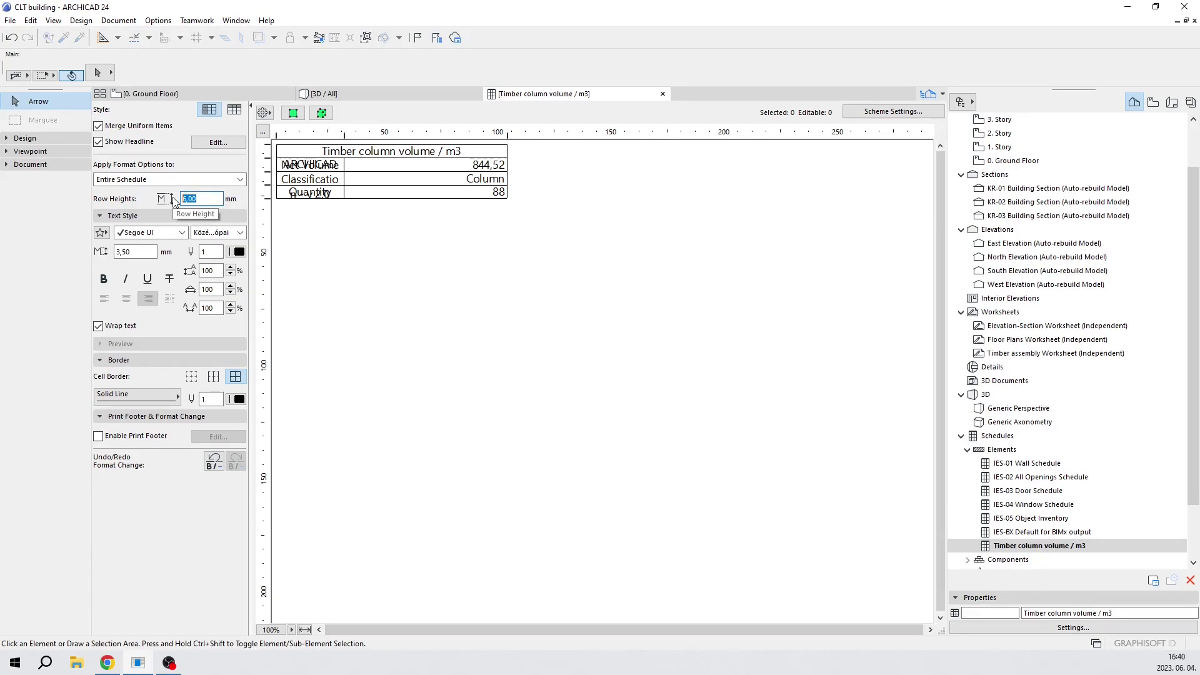
type("20")
key("Return")
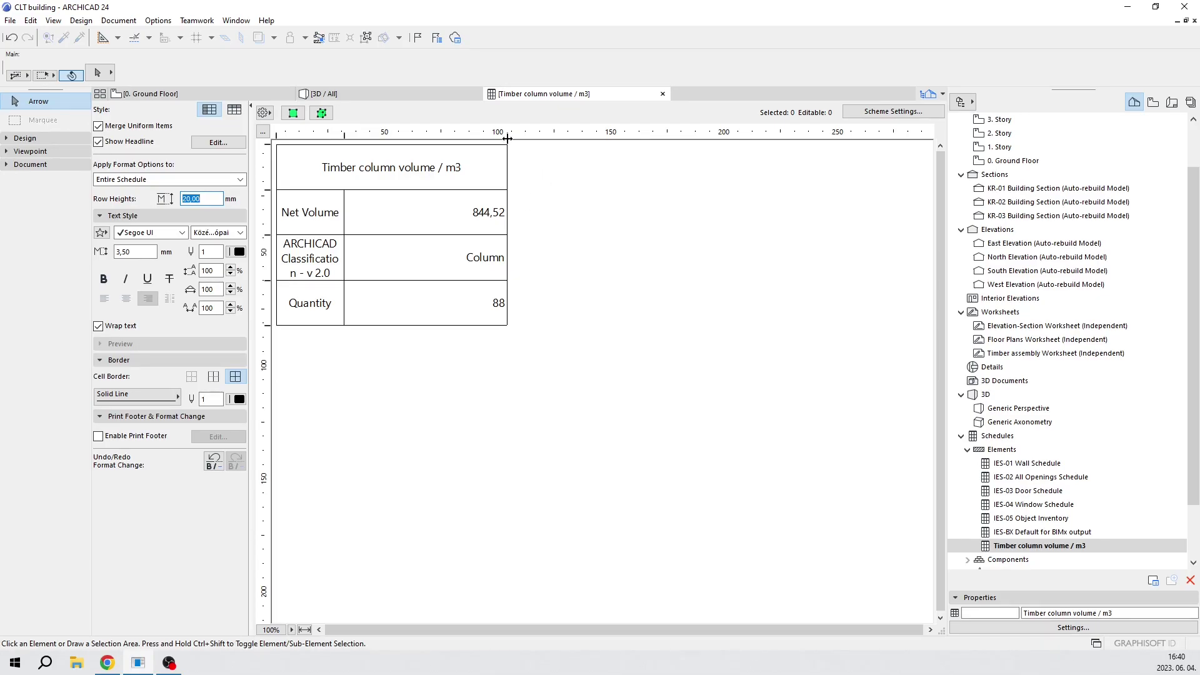
left_click_drag(507, 139, 566, 139)
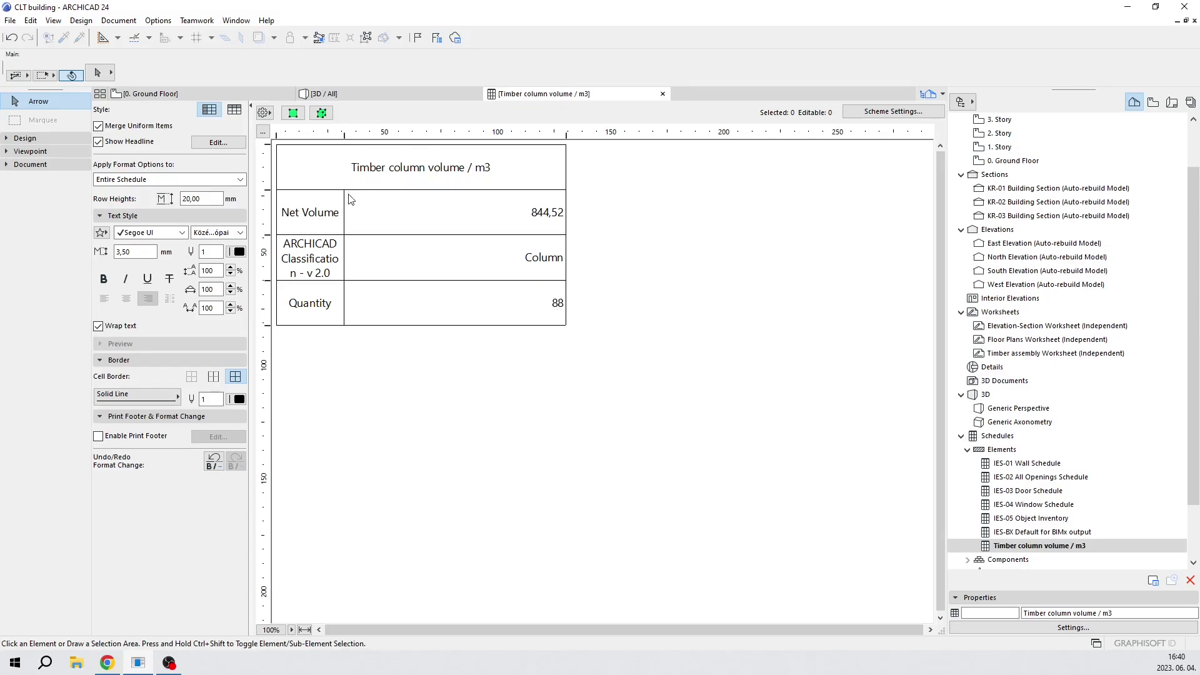
left_click_drag(343, 133, 389, 132)
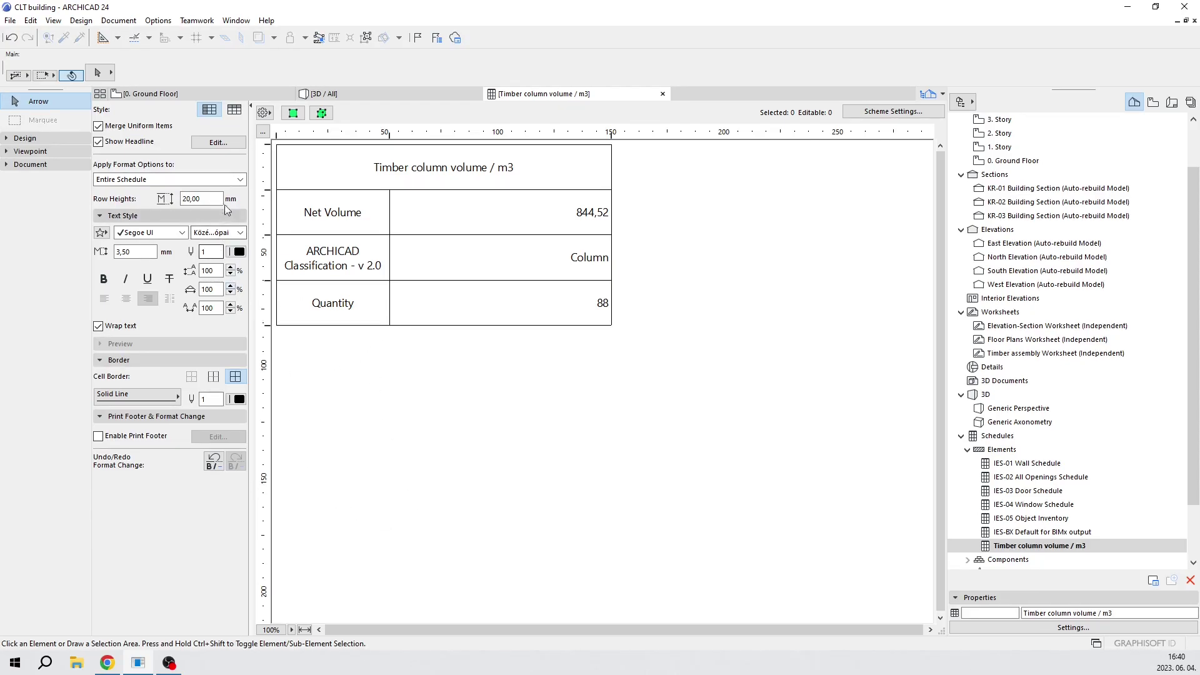
Select the schedule's listed columns in the 3D view, isolate them from the rest of the building, and orbit around them
left_click(321, 113)
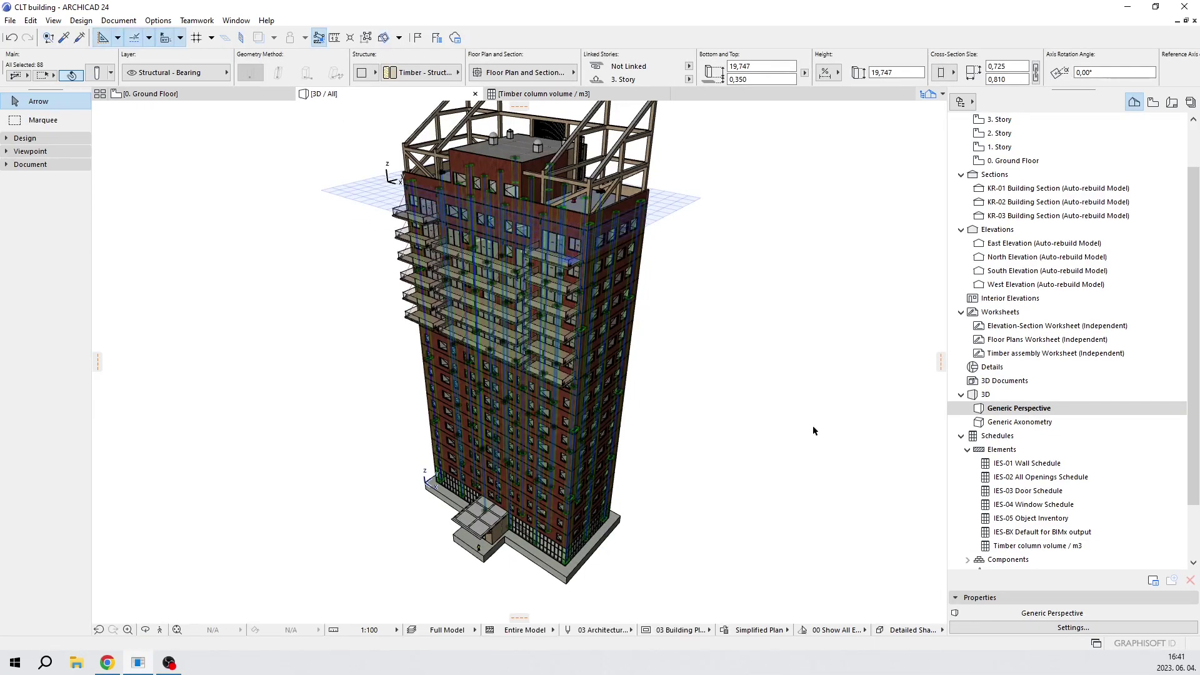
scroll(636, 332, "up", 2)
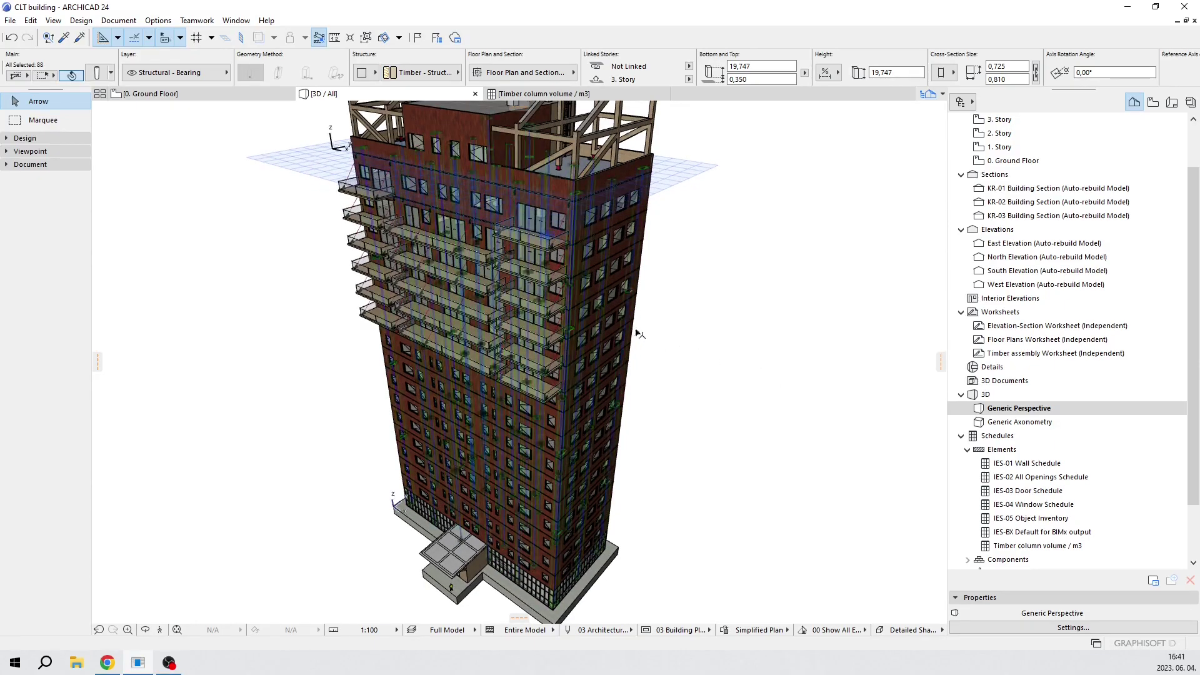
key("F5")
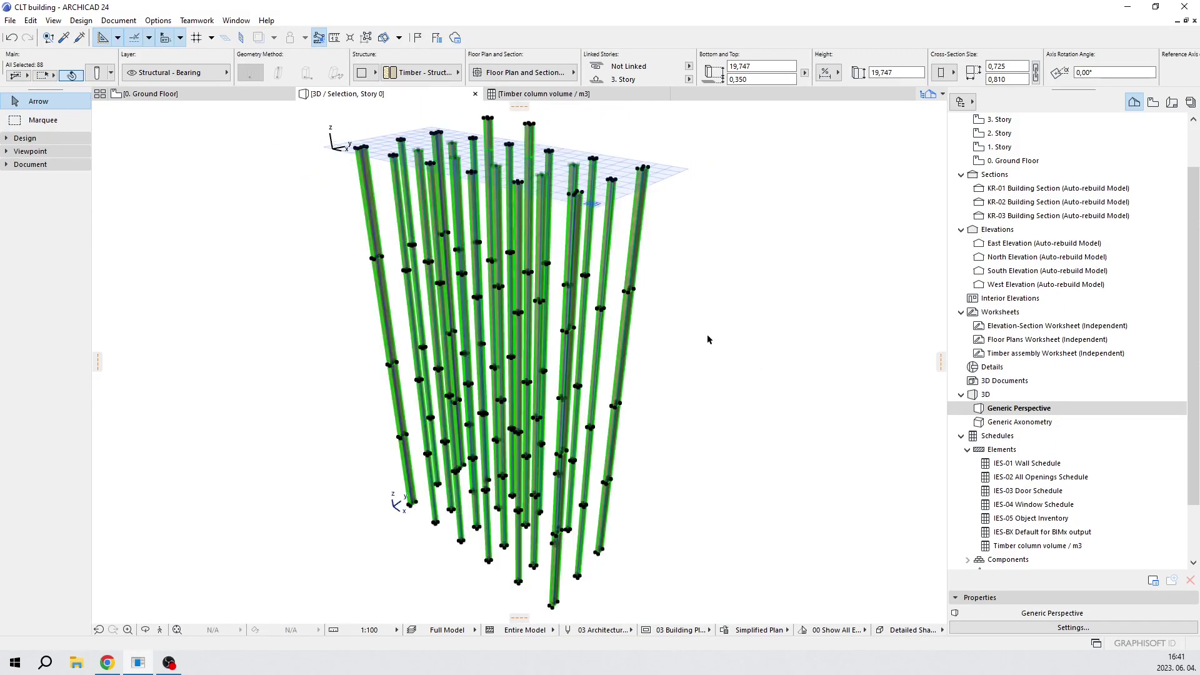
left_click_drag(425, 298, 612, 349)
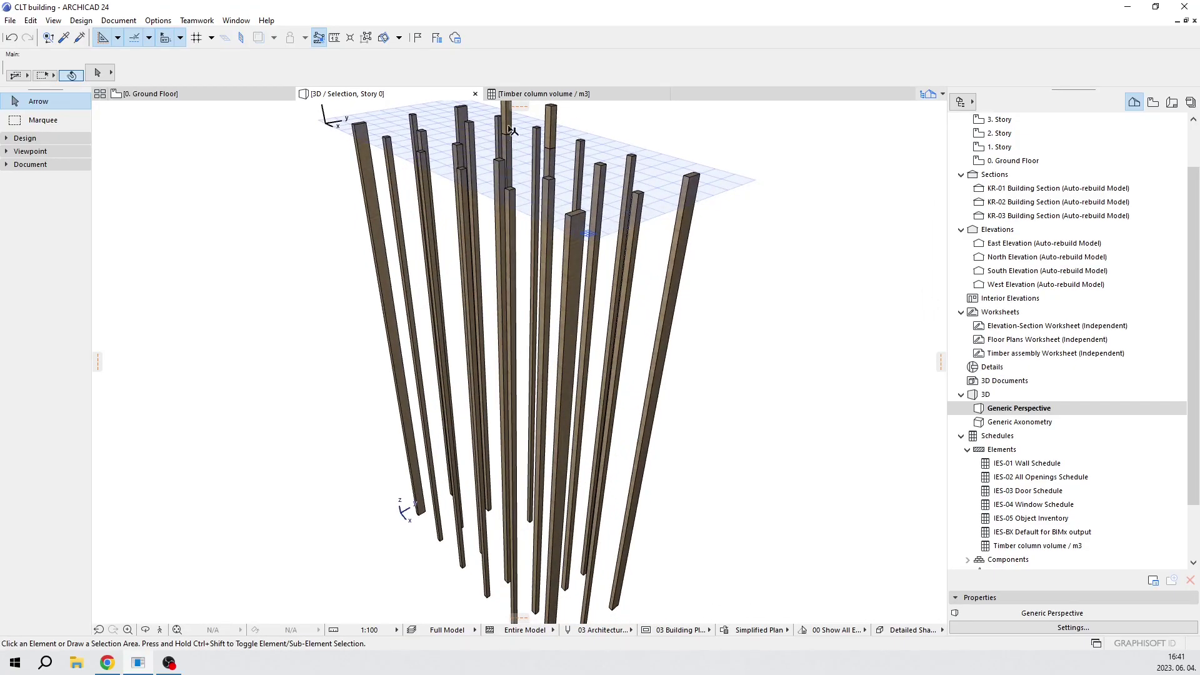